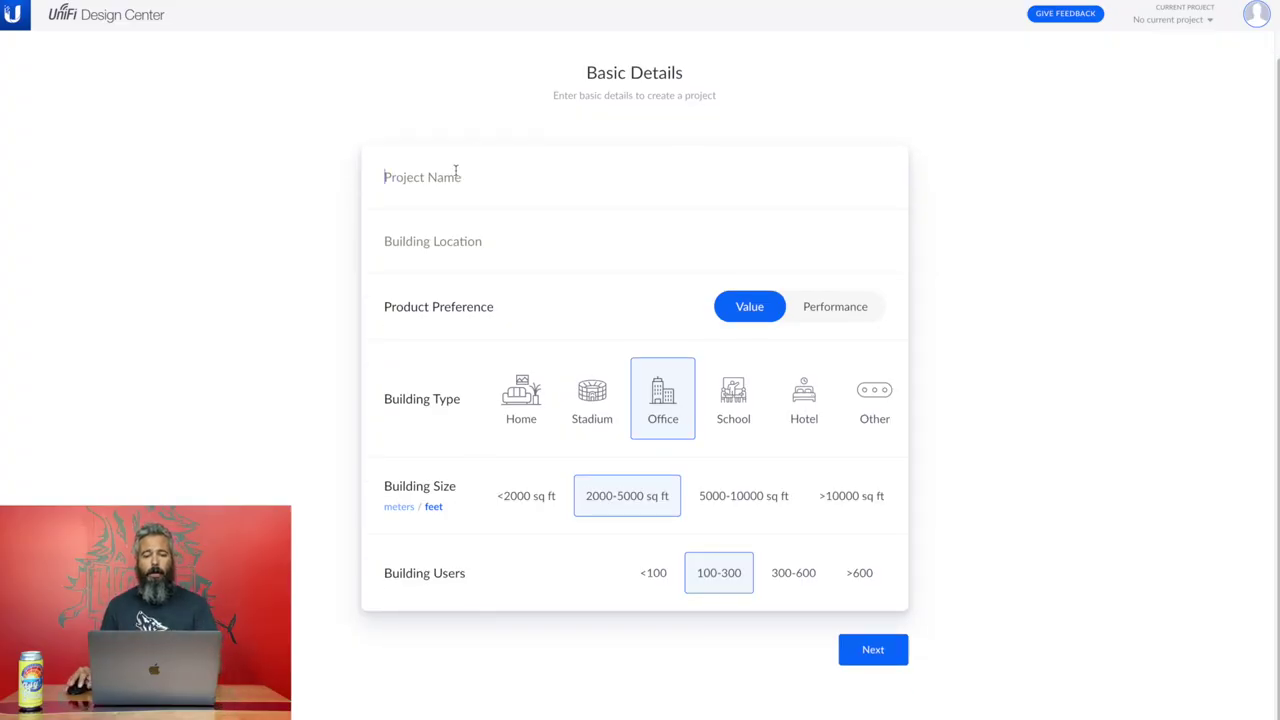
# Enter the basic details: project name Harbottle Brewing Co., location Tucson, AZ, USA, and <100 building users, and continue to the solutions.
pyautogui.write('Harbott')
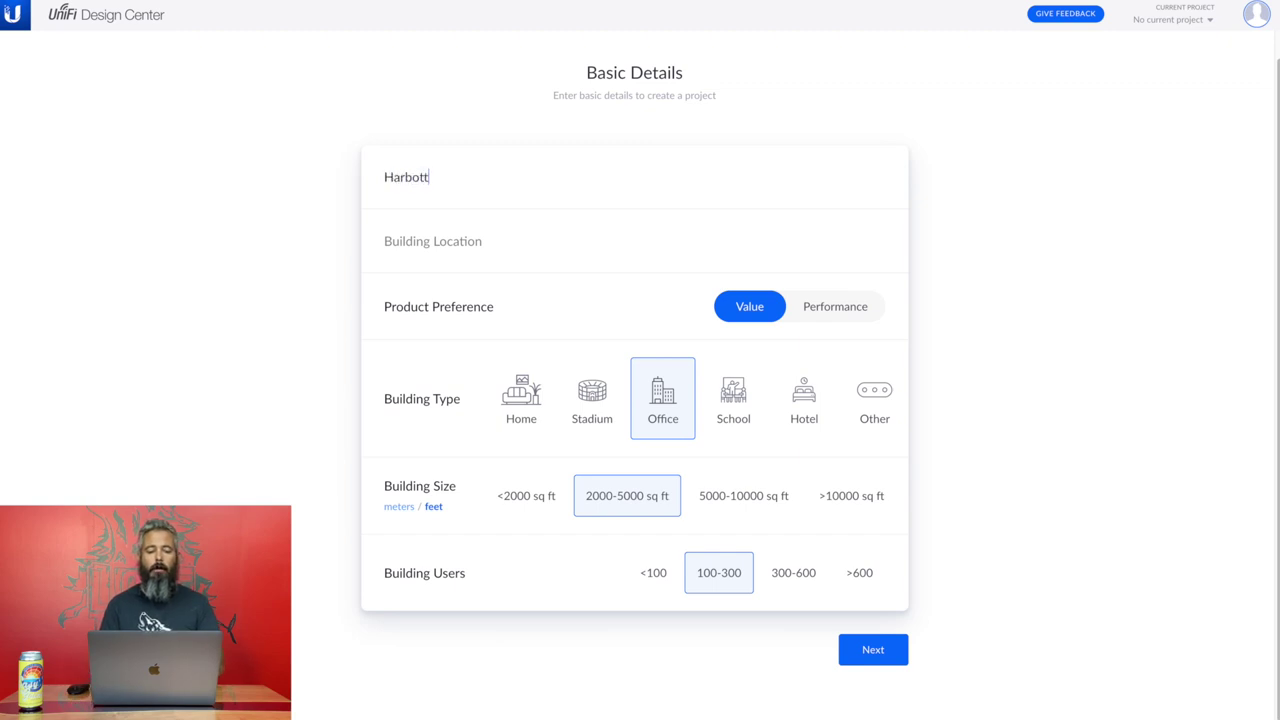
pyautogui.write('le Brewing Co.')
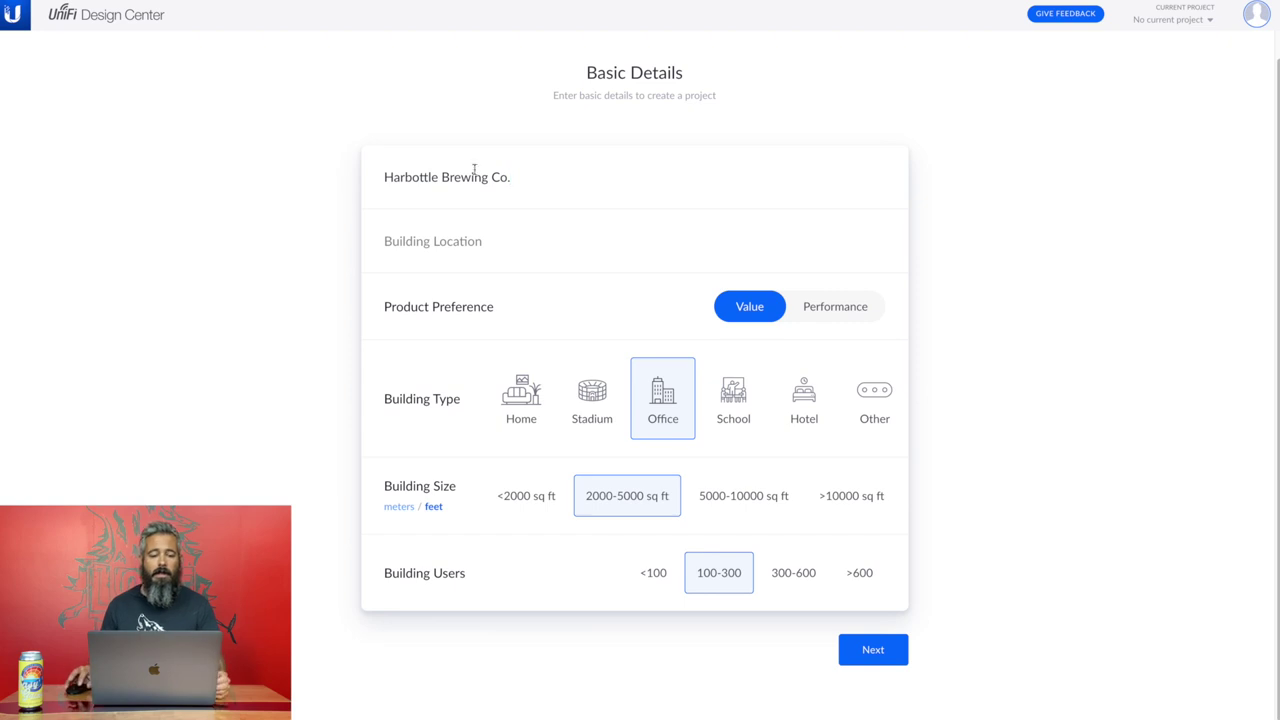
pyautogui.click(540, 240)
pyautogui.write('tucs')
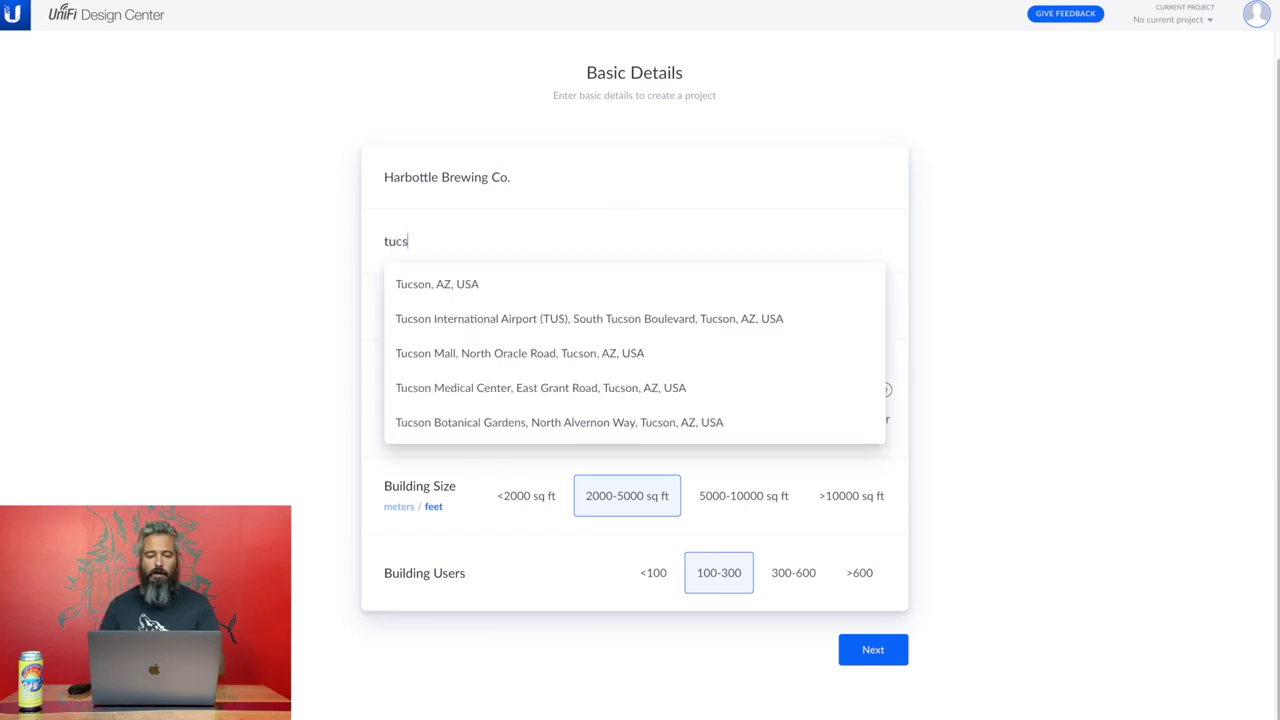
pyautogui.click(520, 290)
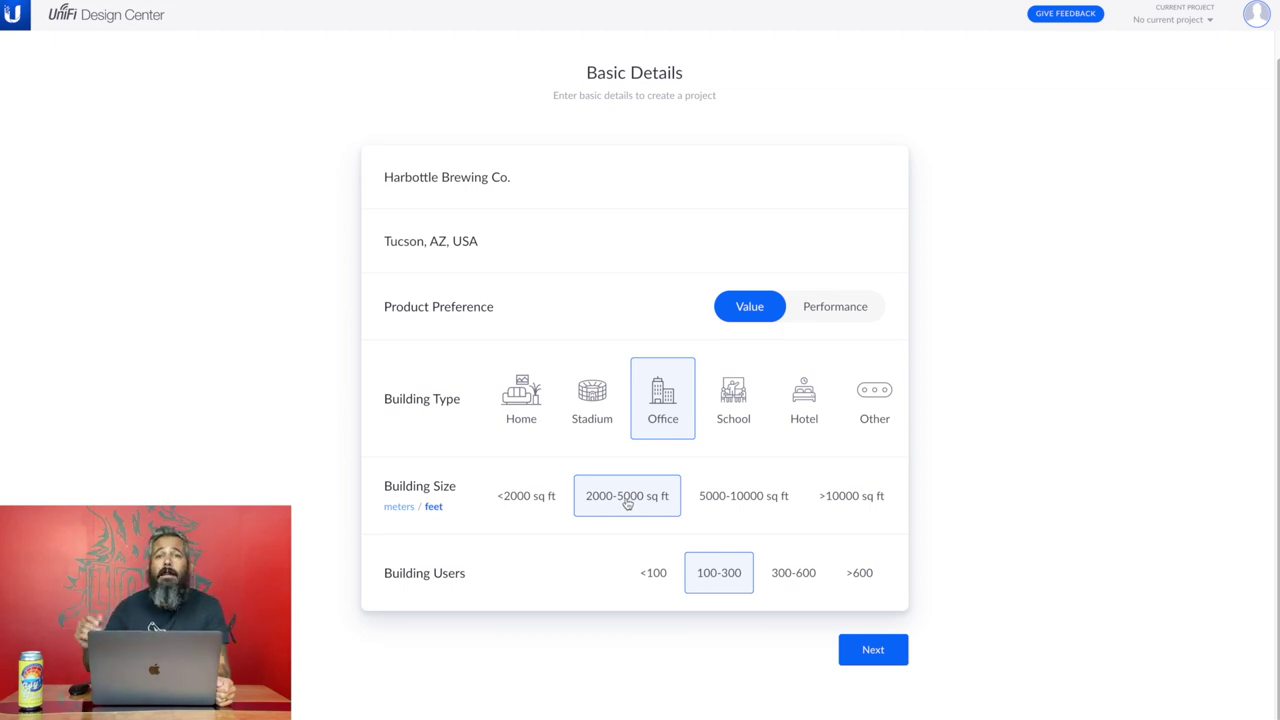
pyautogui.click(650, 578)
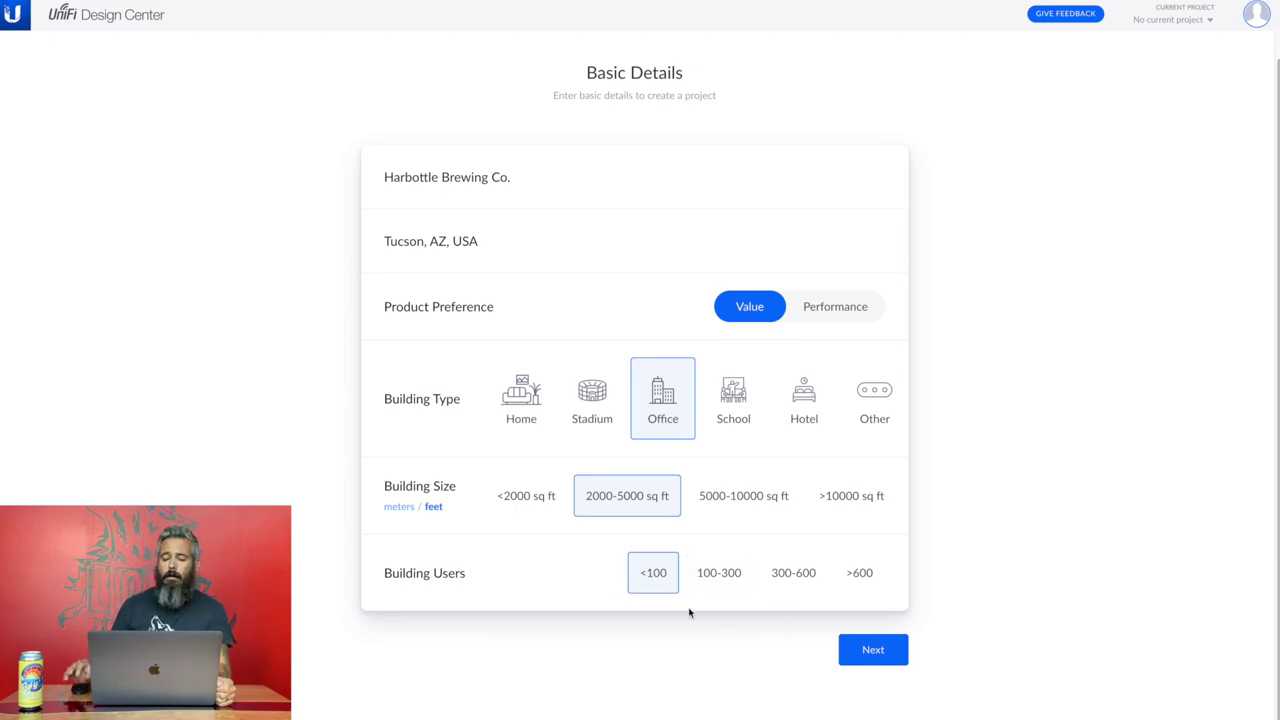
pyautogui.click(852, 655)
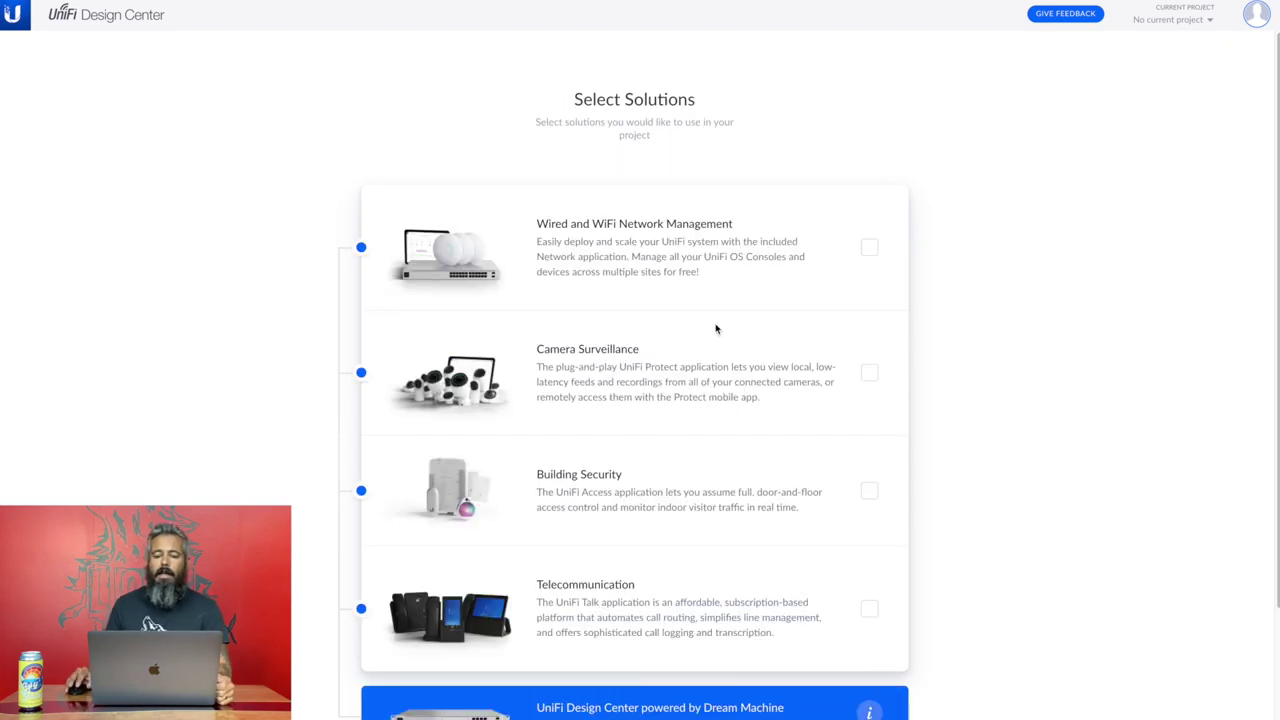
# Select the Wired and WiFi Network Management and Camera Surveillance solutions and create the project.
pyautogui.scroll(-1, 716, 328)
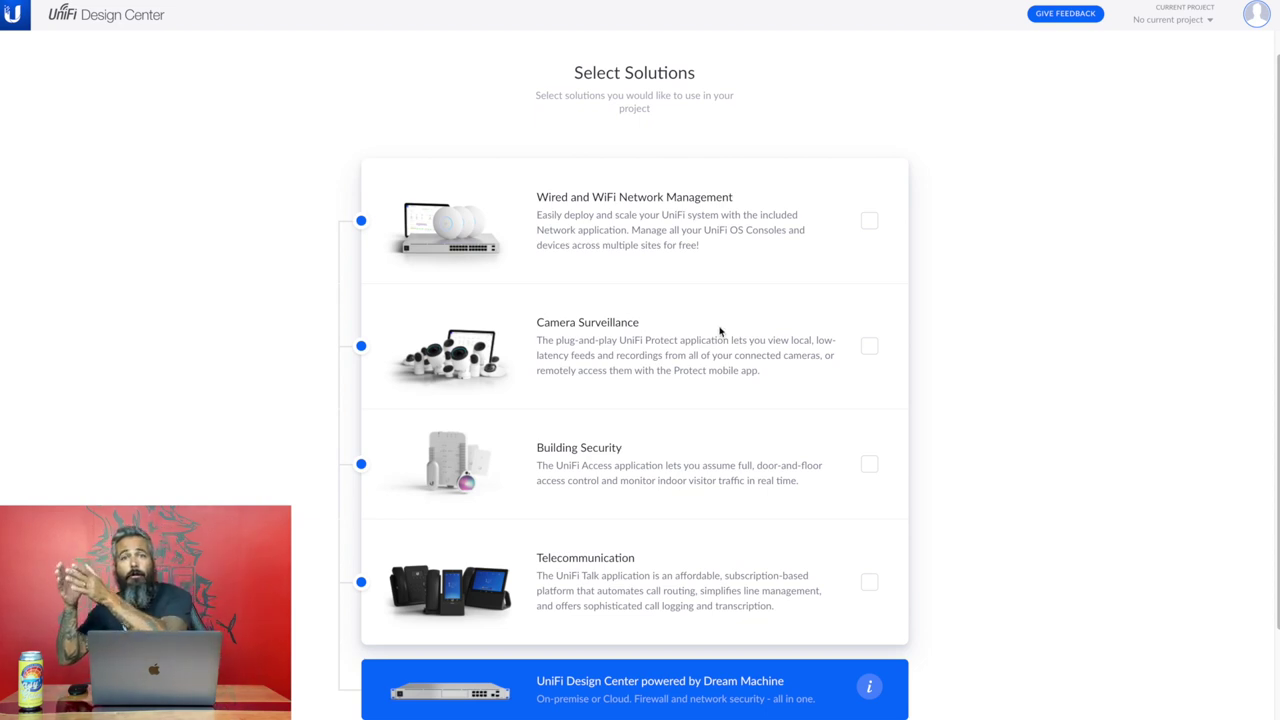
pyautogui.click(869, 221)
pyautogui.click(869, 345)
pyautogui.scroll(-2, 870, 393)
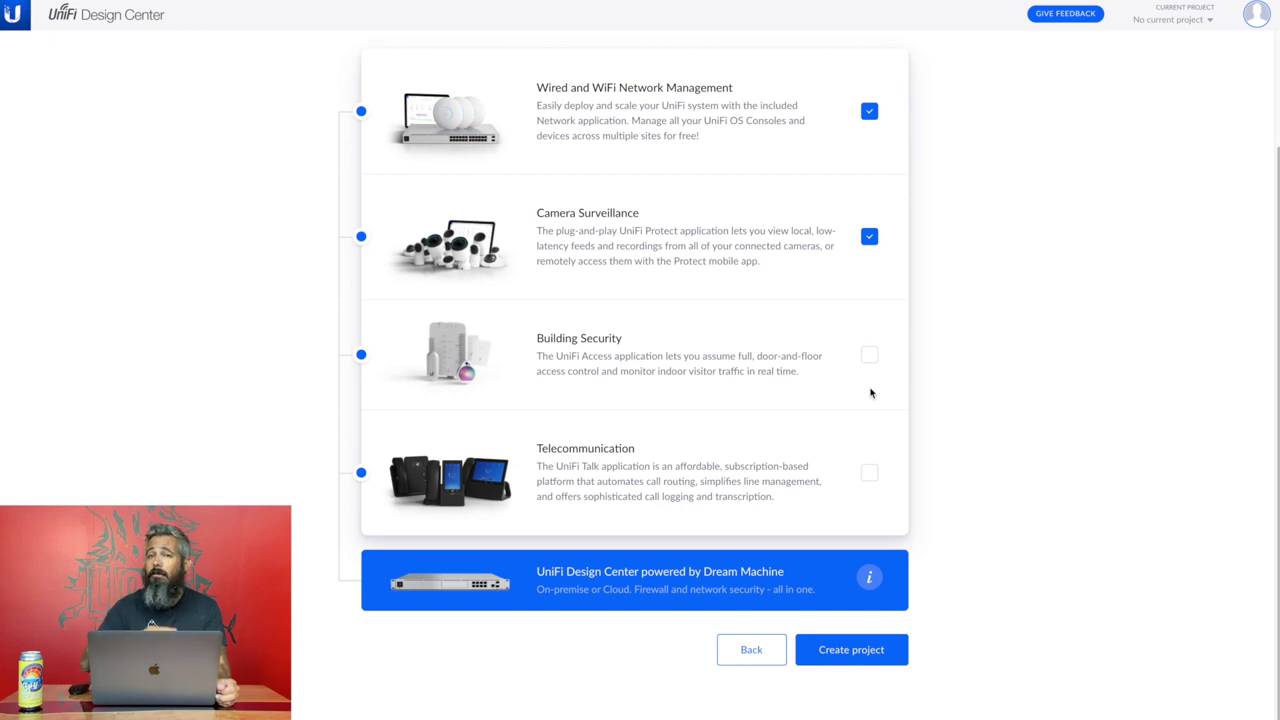
pyautogui.click(852, 649)
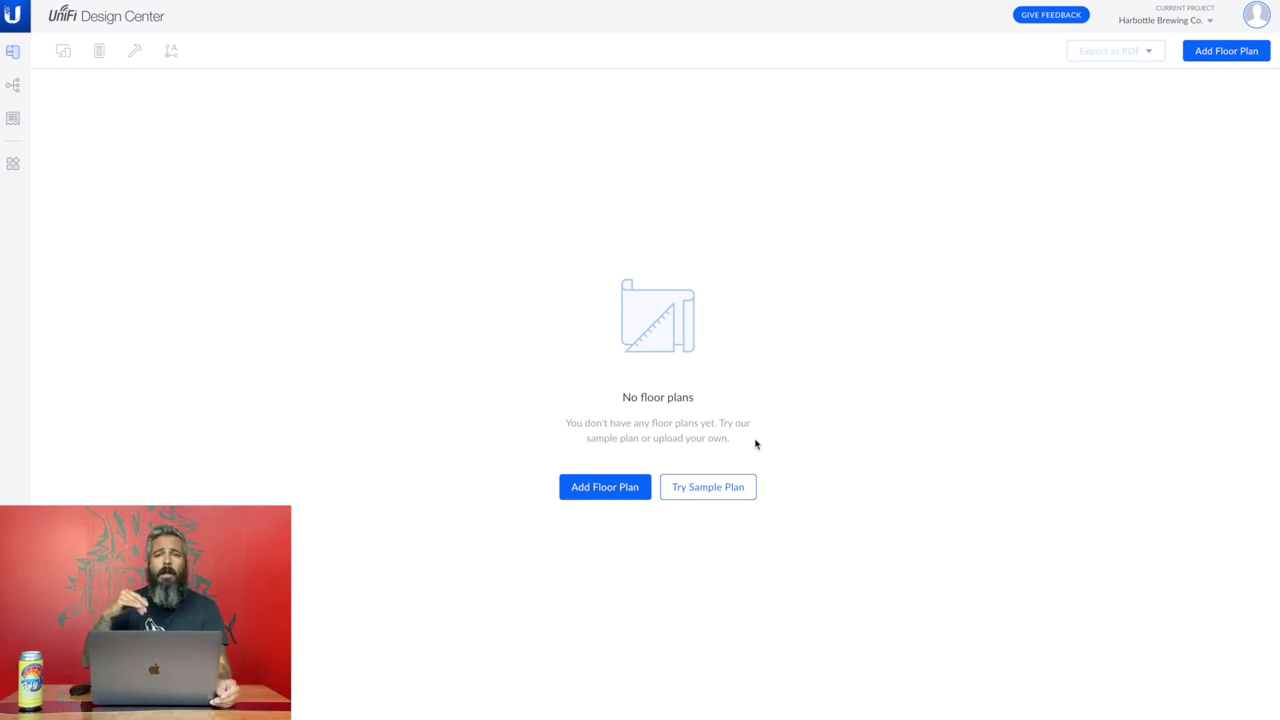
# Add a floor plan named Brewery using the uploaded Harbottle prints PNG from the Desktop folder.
pyautogui.click(616, 488)
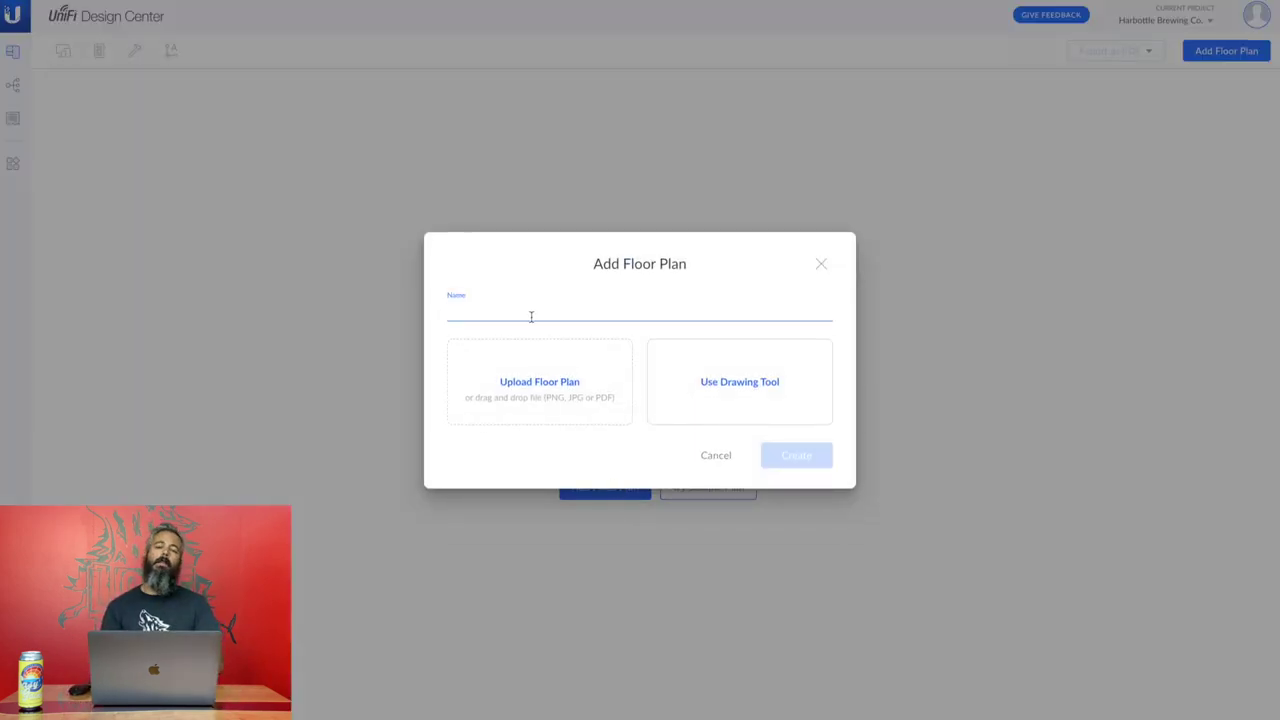
pyautogui.write('Br')
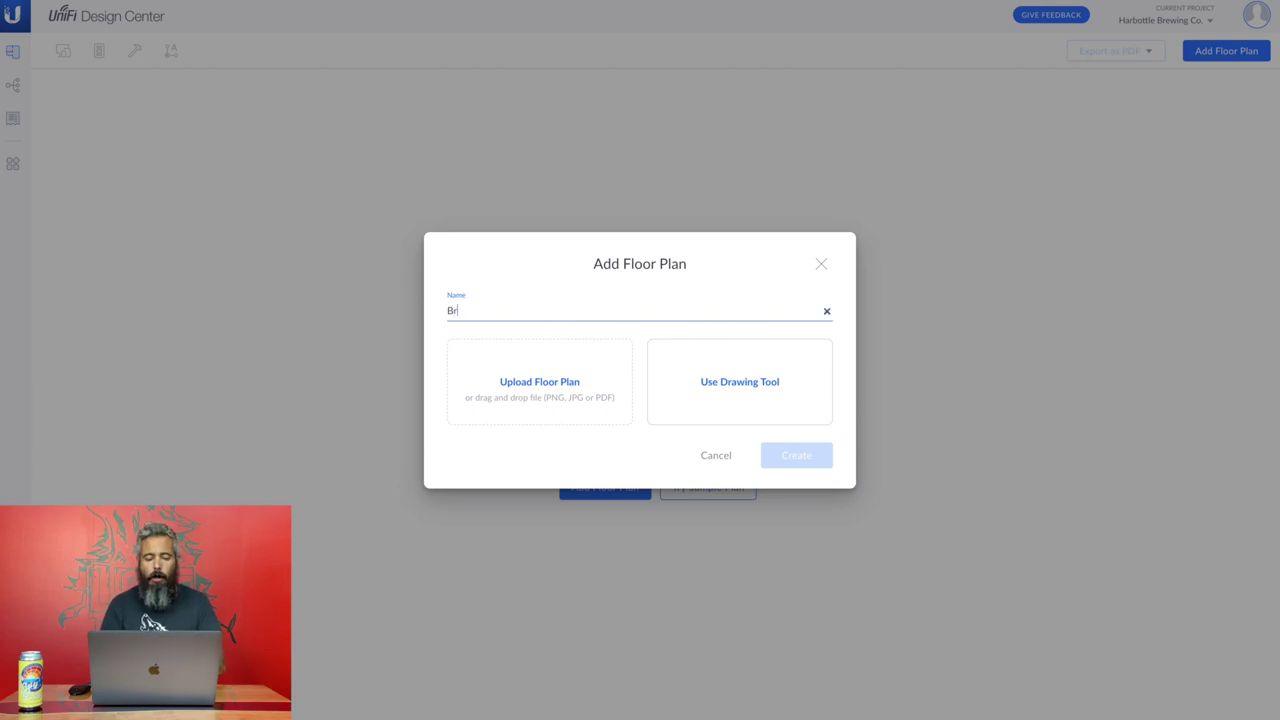
pyautogui.write('ewery')
pyautogui.click(537, 383)
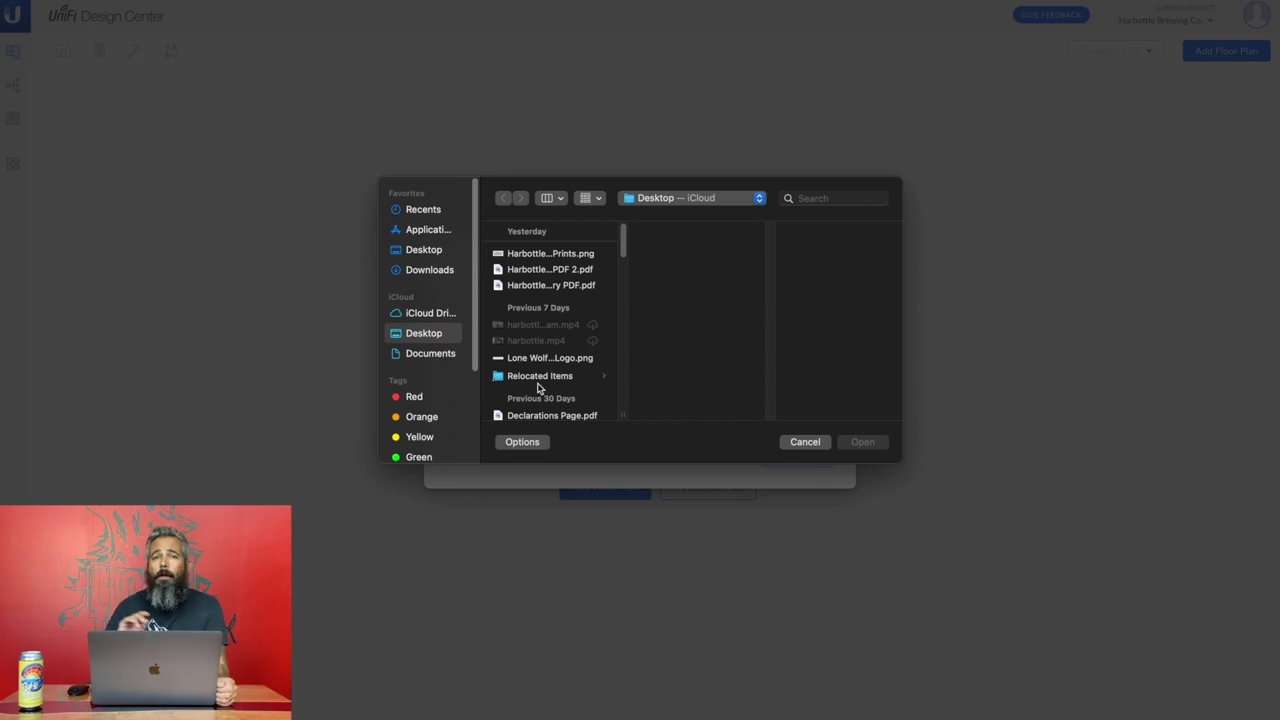
pyautogui.doubleClick(570, 255)
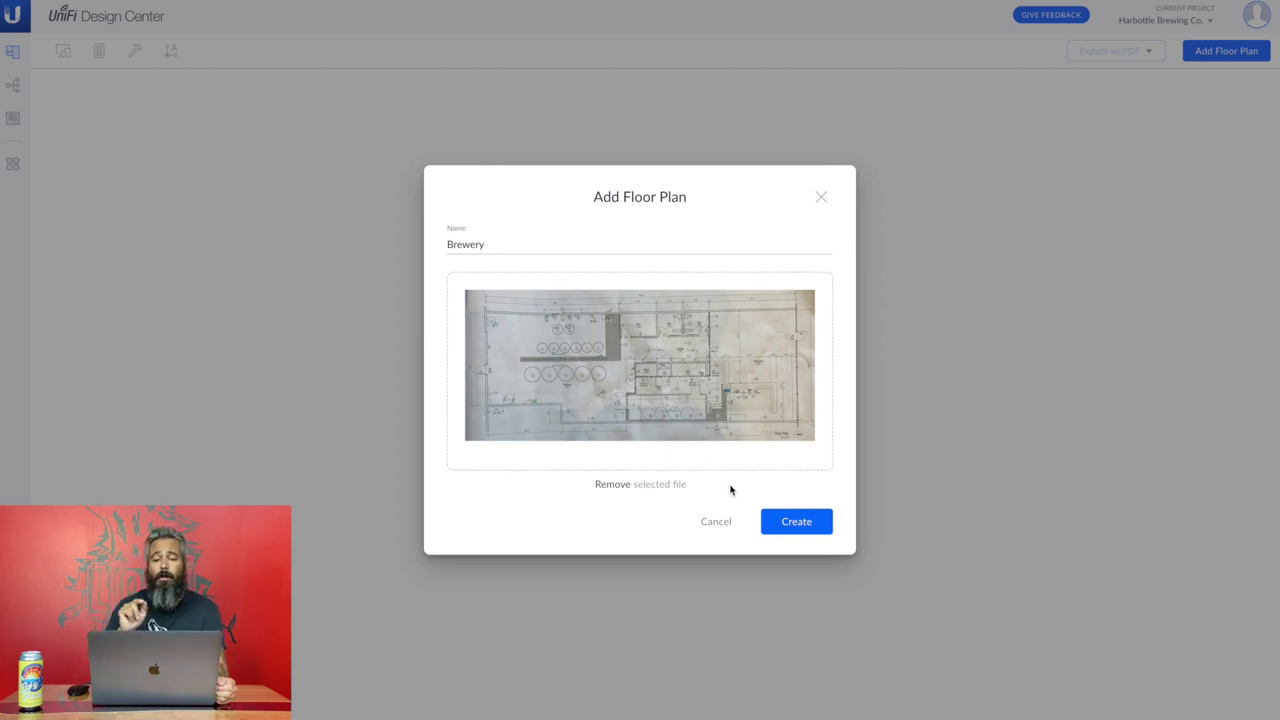
pyautogui.click(788, 524)
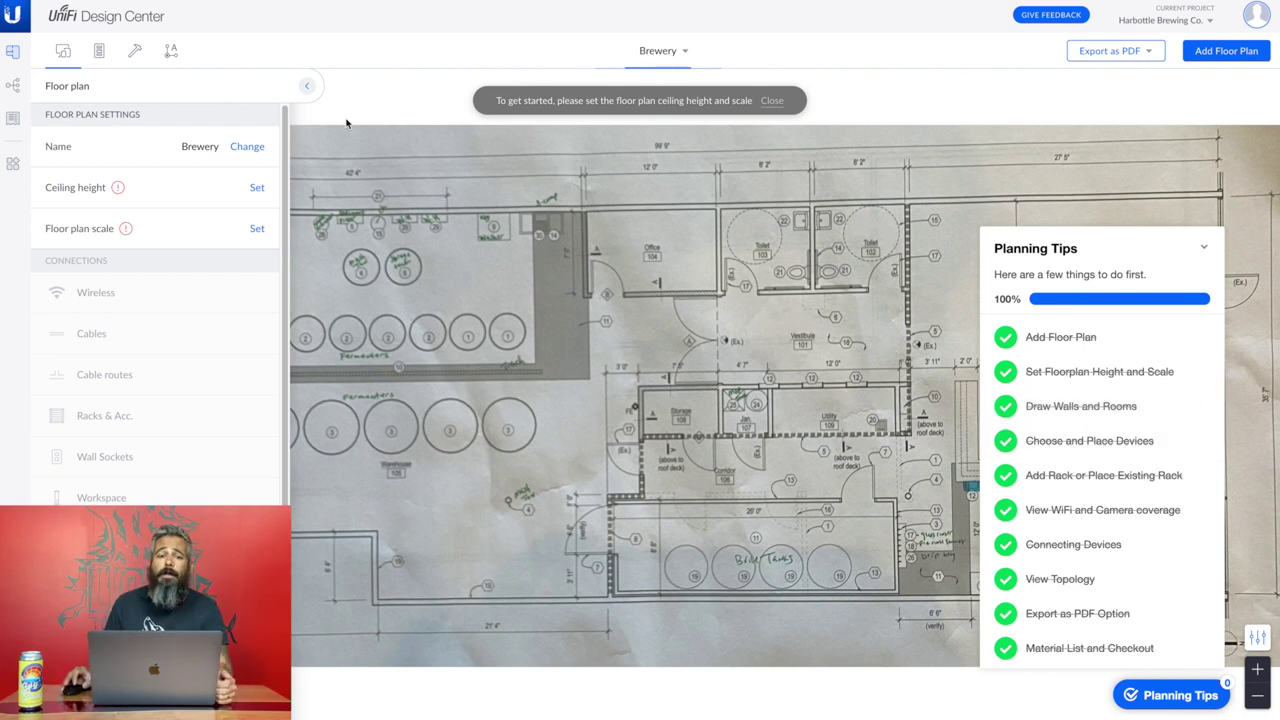
# Set the Brewery floor plan's ceiling height to 18 ft and save it.
pyautogui.click(258, 190)
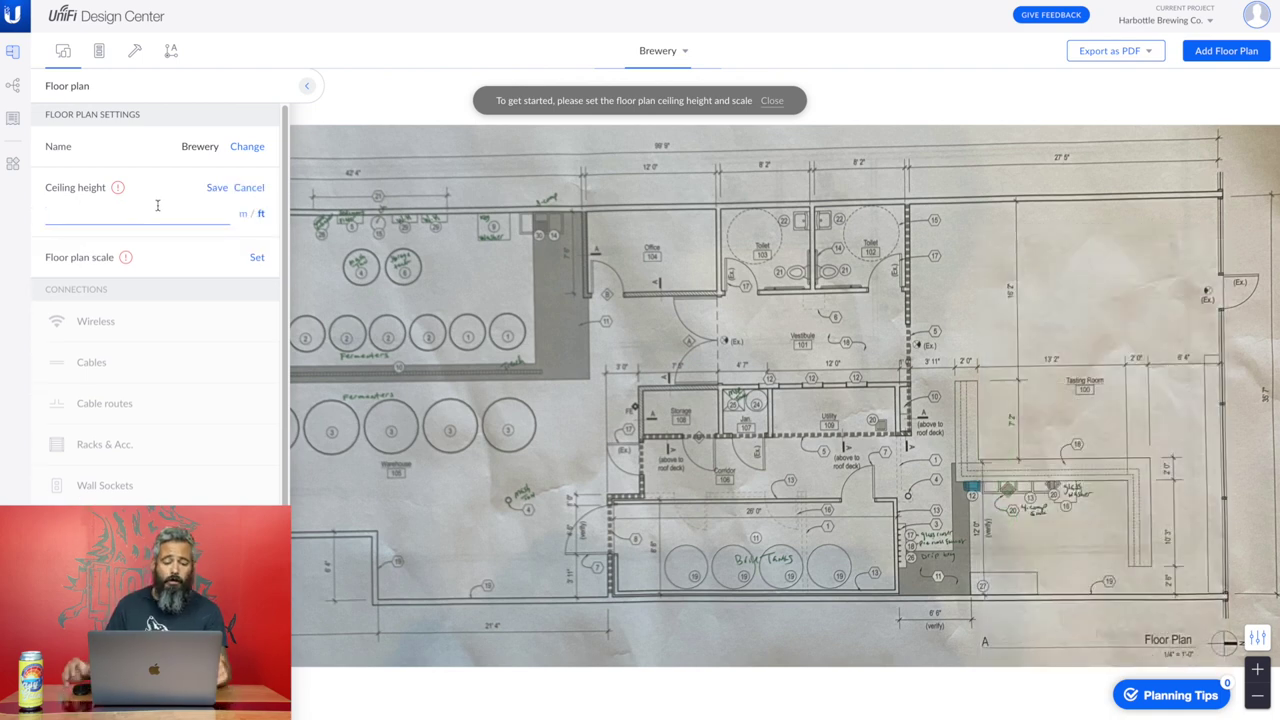
pyautogui.write('18')
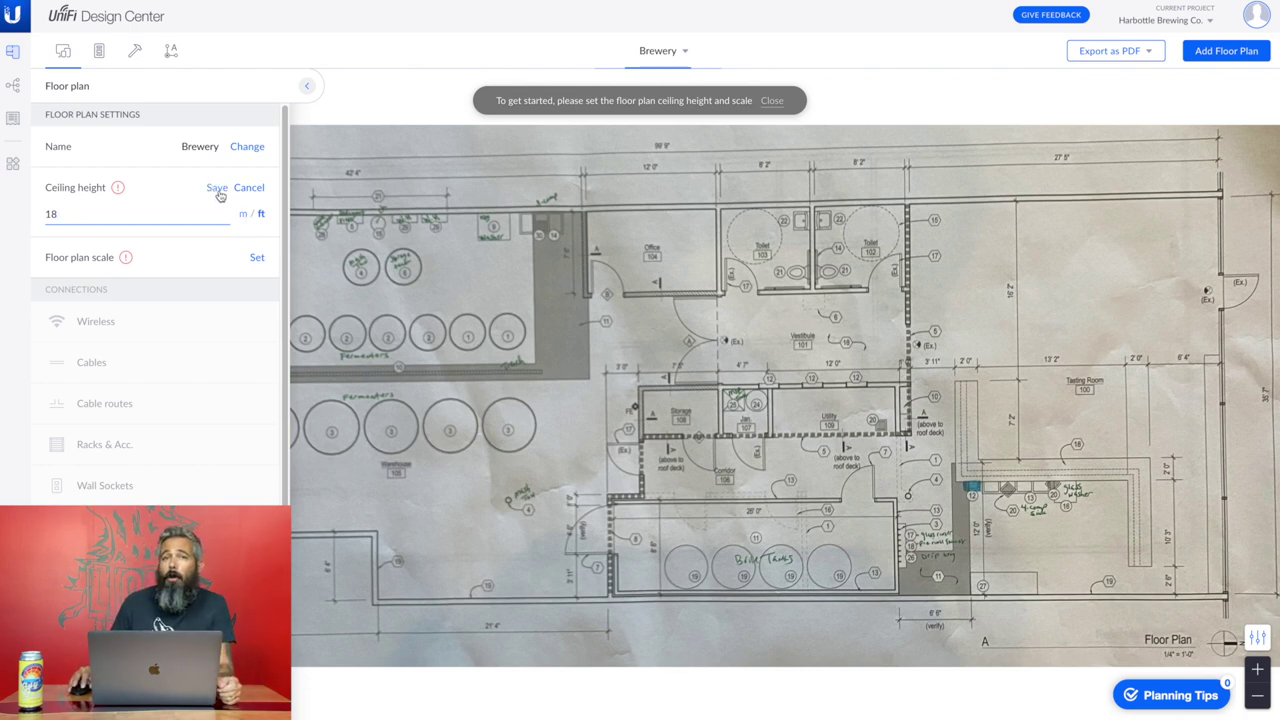
pyautogui.click(218, 189)
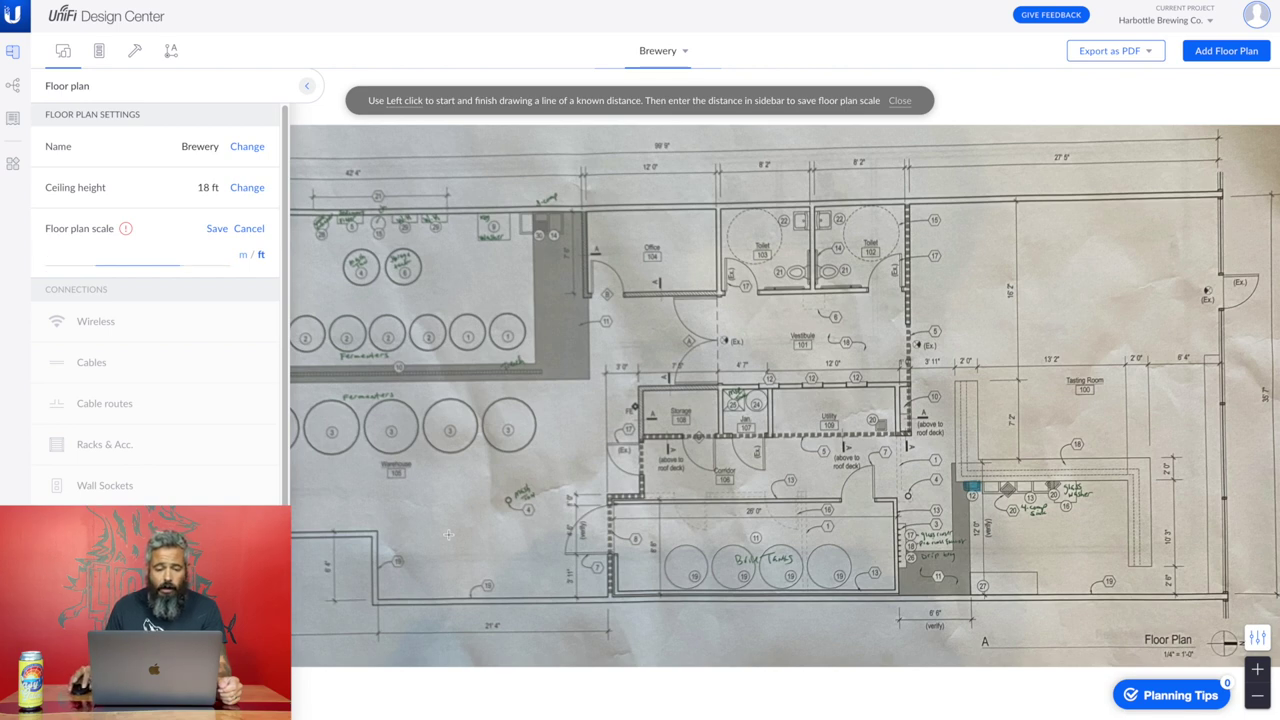
# Set the floor plan scale by drawing a reference line along the 23'0" dimension below the warehouse and assigning it 23 ft.
pyautogui.moveTo(458, 528); pyautogui.dragTo(851, 406)
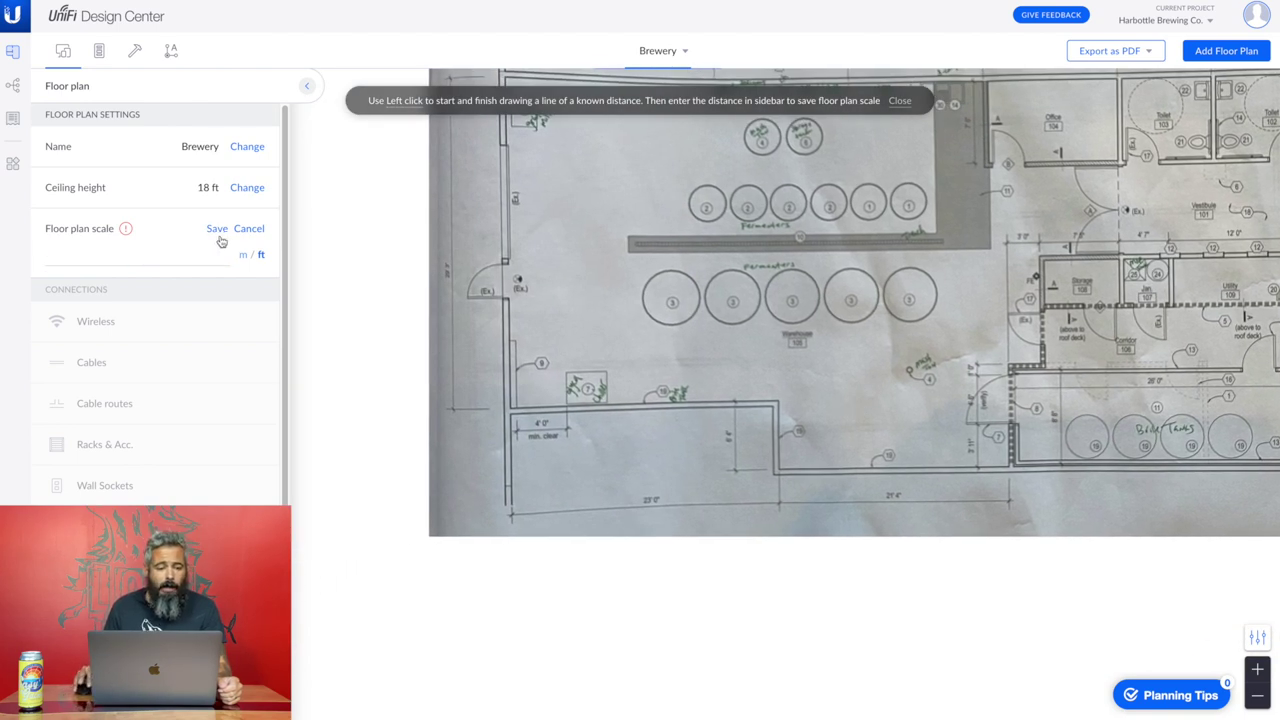
pyautogui.click(194, 254)
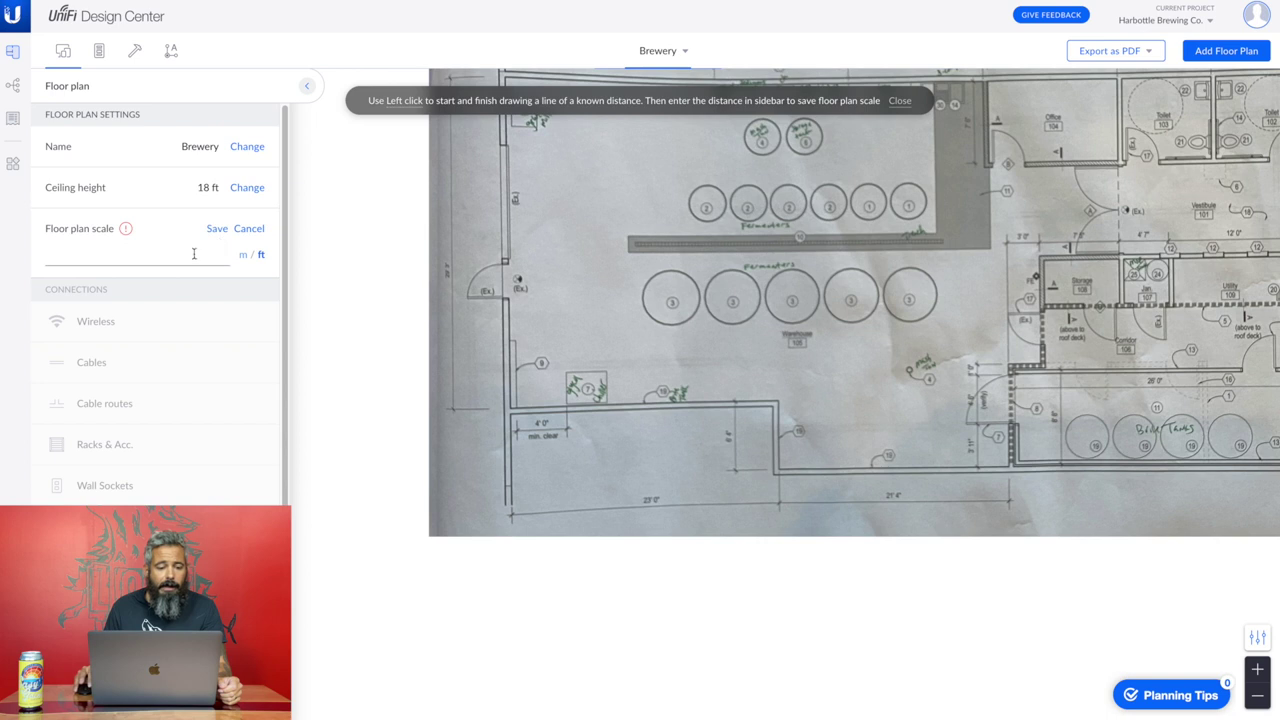
pyautogui.click(511, 515)
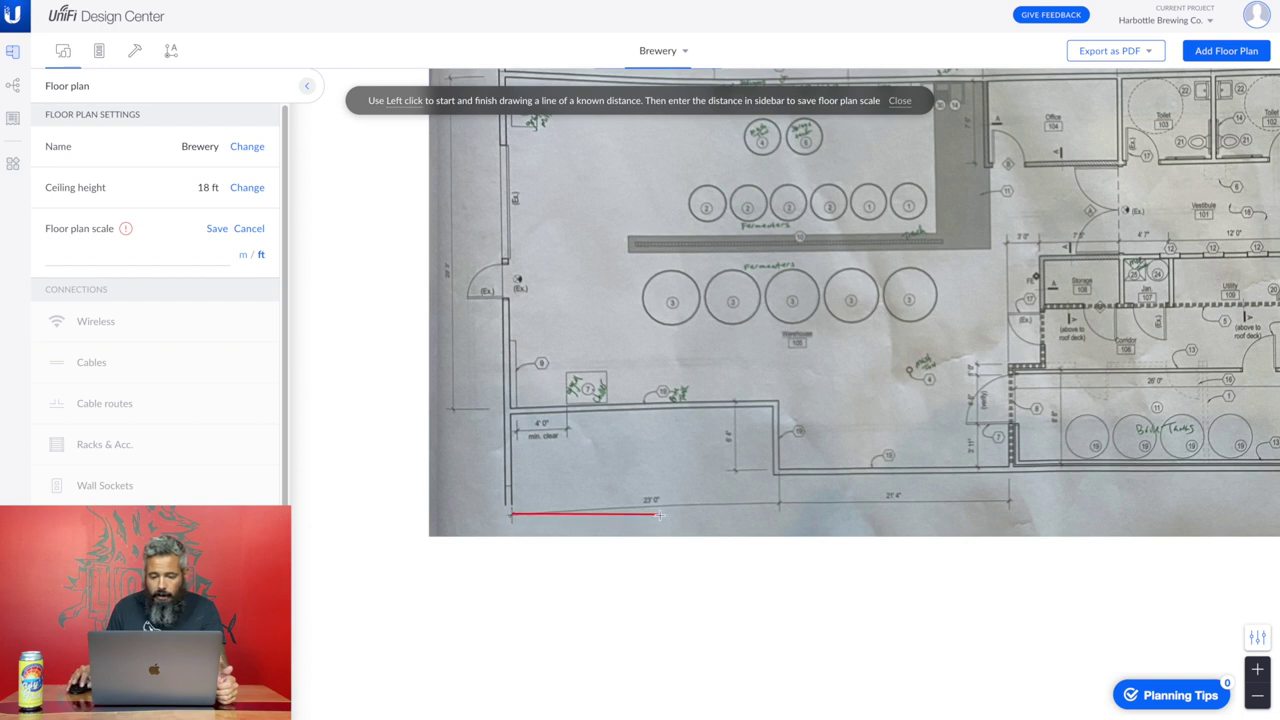
pyautogui.click(780, 505)
pyautogui.click(180, 250)
pyautogui.write('23')
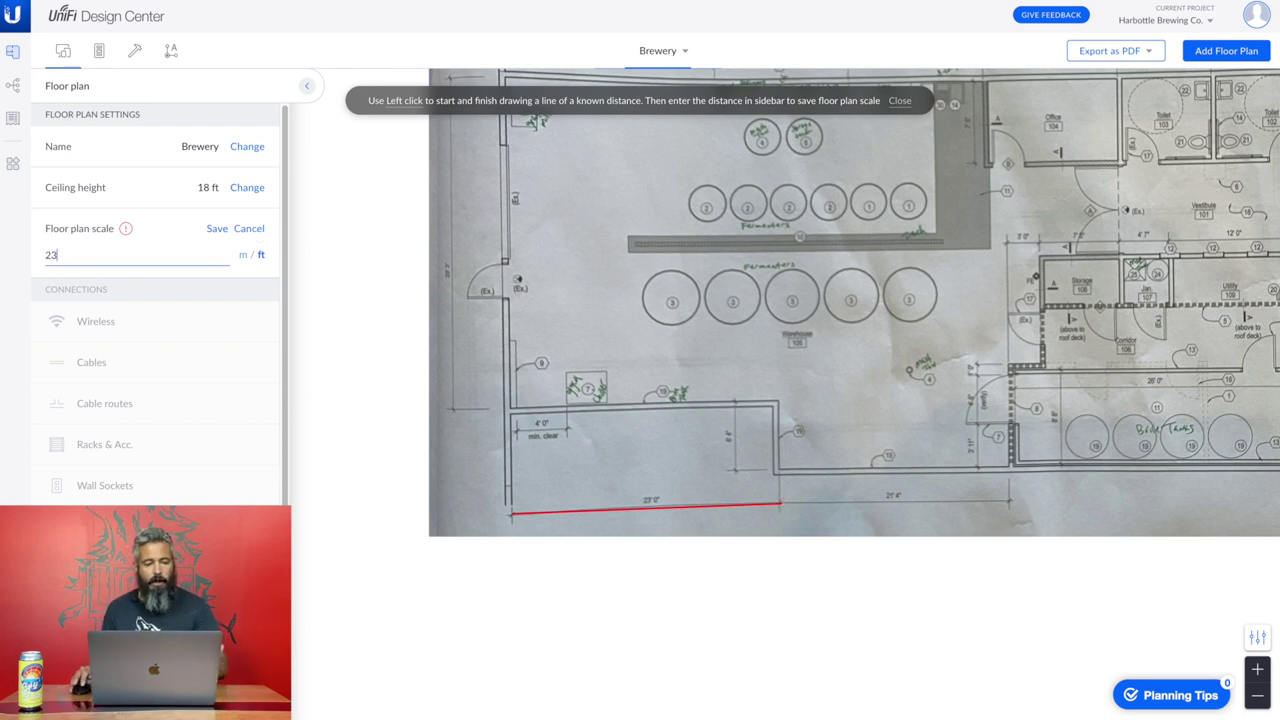
pyautogui.click(217, 229)
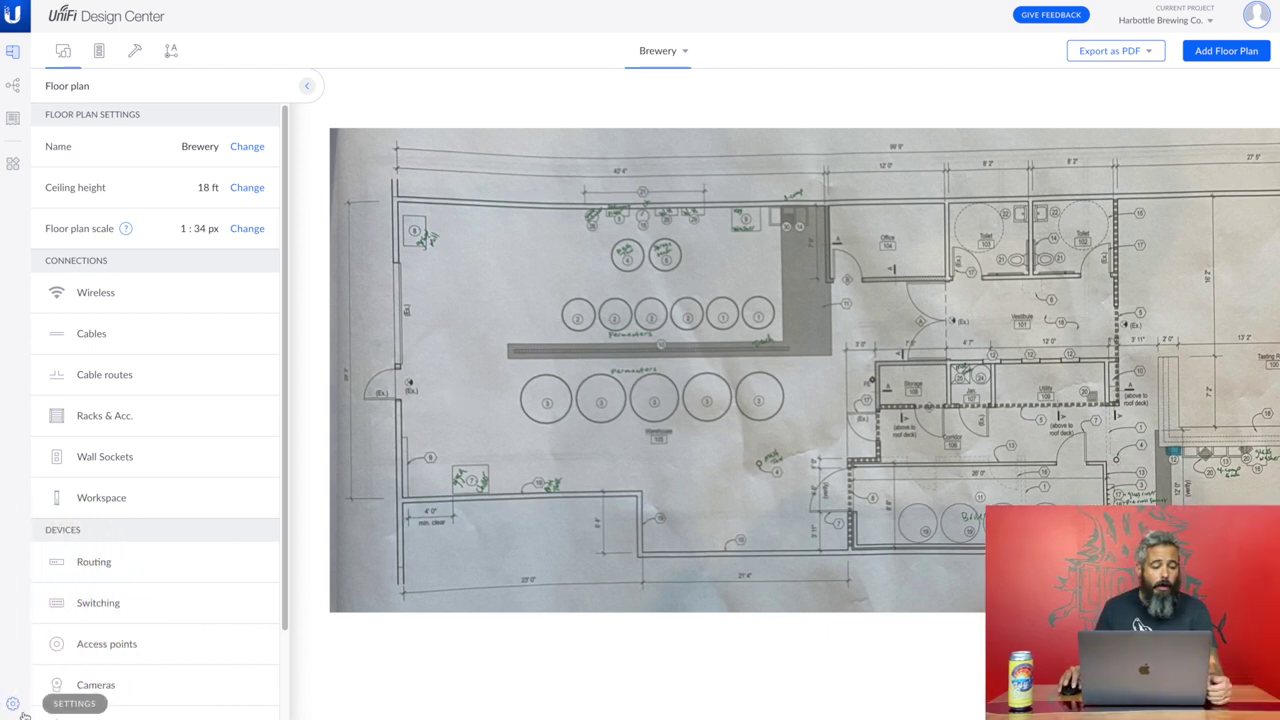
# Review the project's general settings and its member invitation page.
pyautogui.click(13, 705)
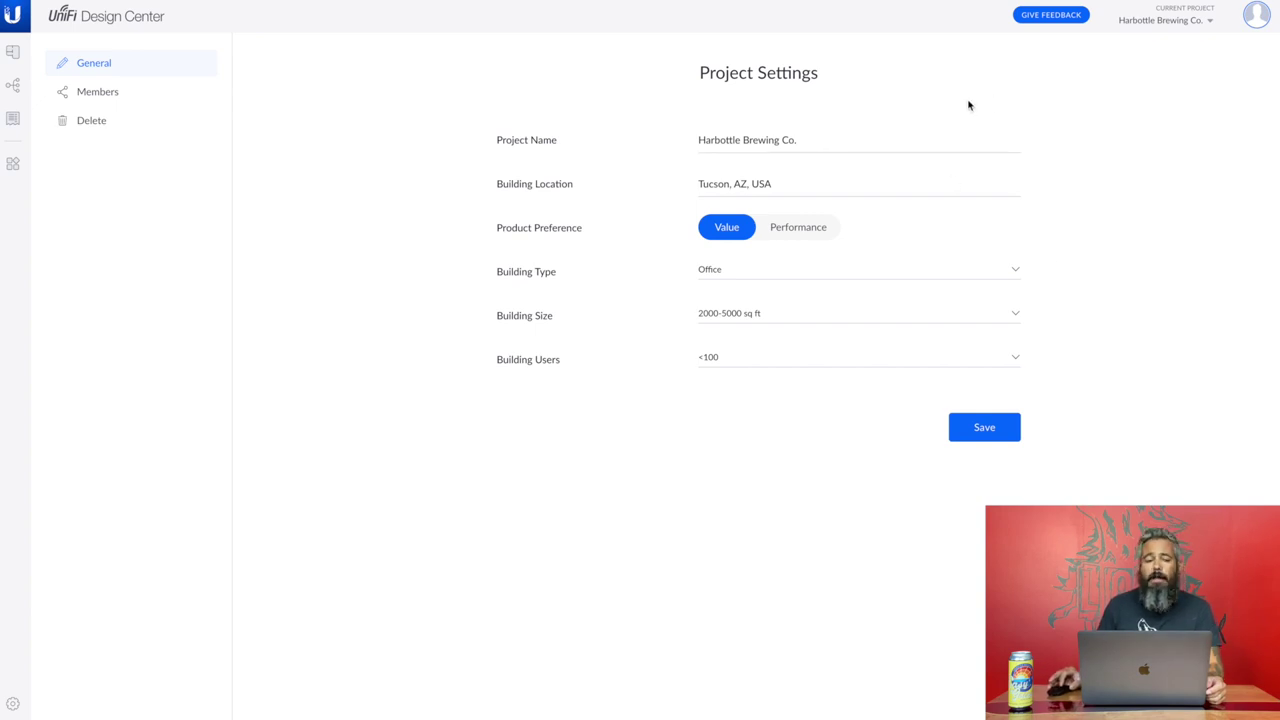
pyautogui.click(114, 92)
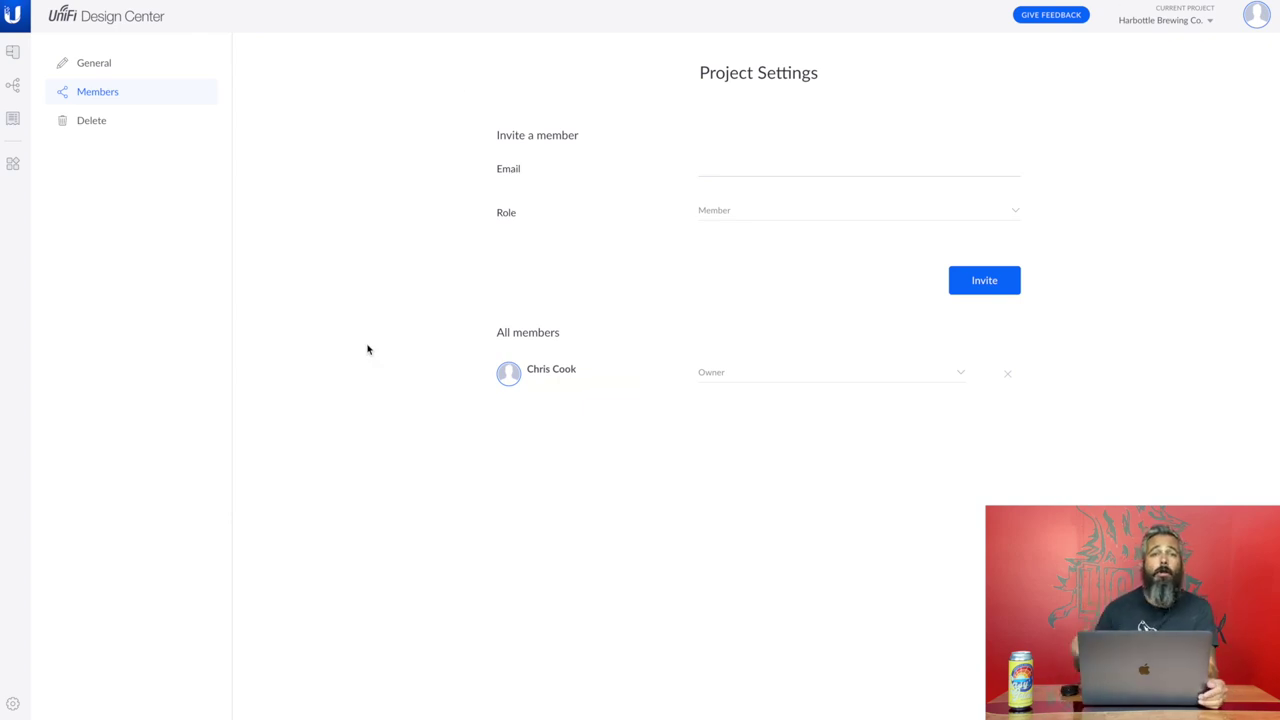
# Open the Ted Kaczynski's Cabin project from the list of all projects and delete it permanently.
pyautogui.click(1170, 25)
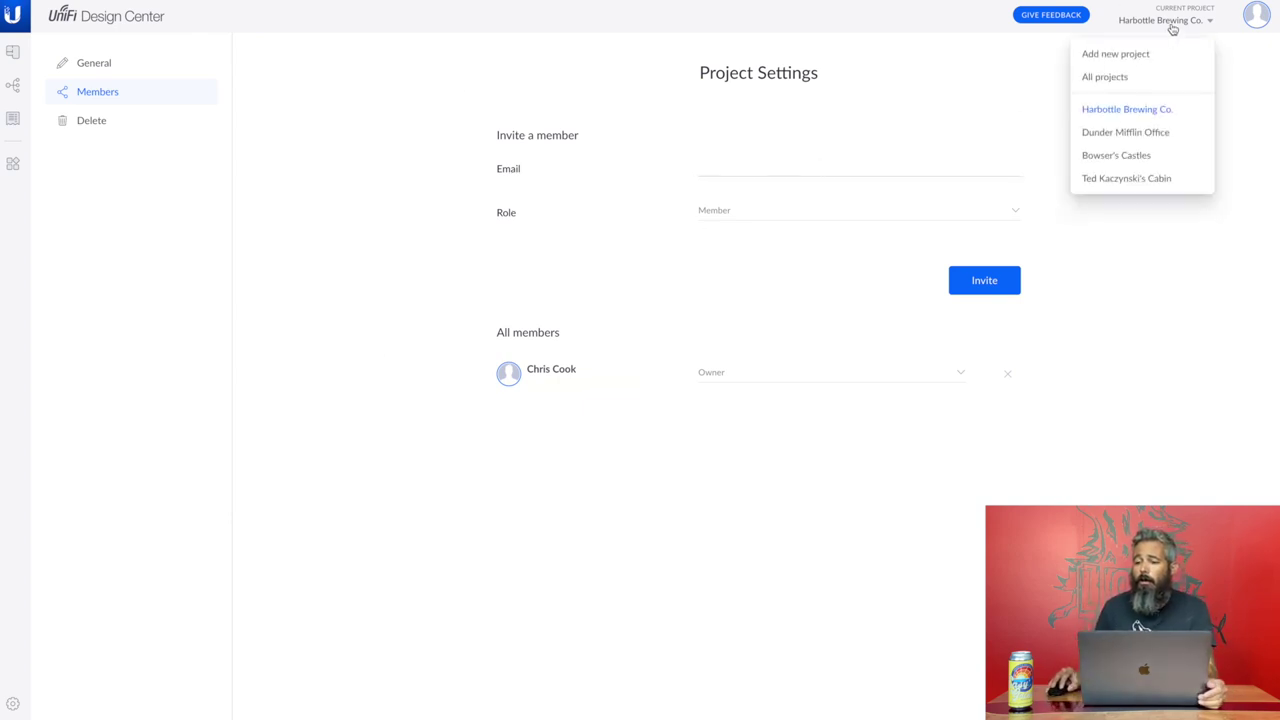
pyautogui.click(1140, 74)
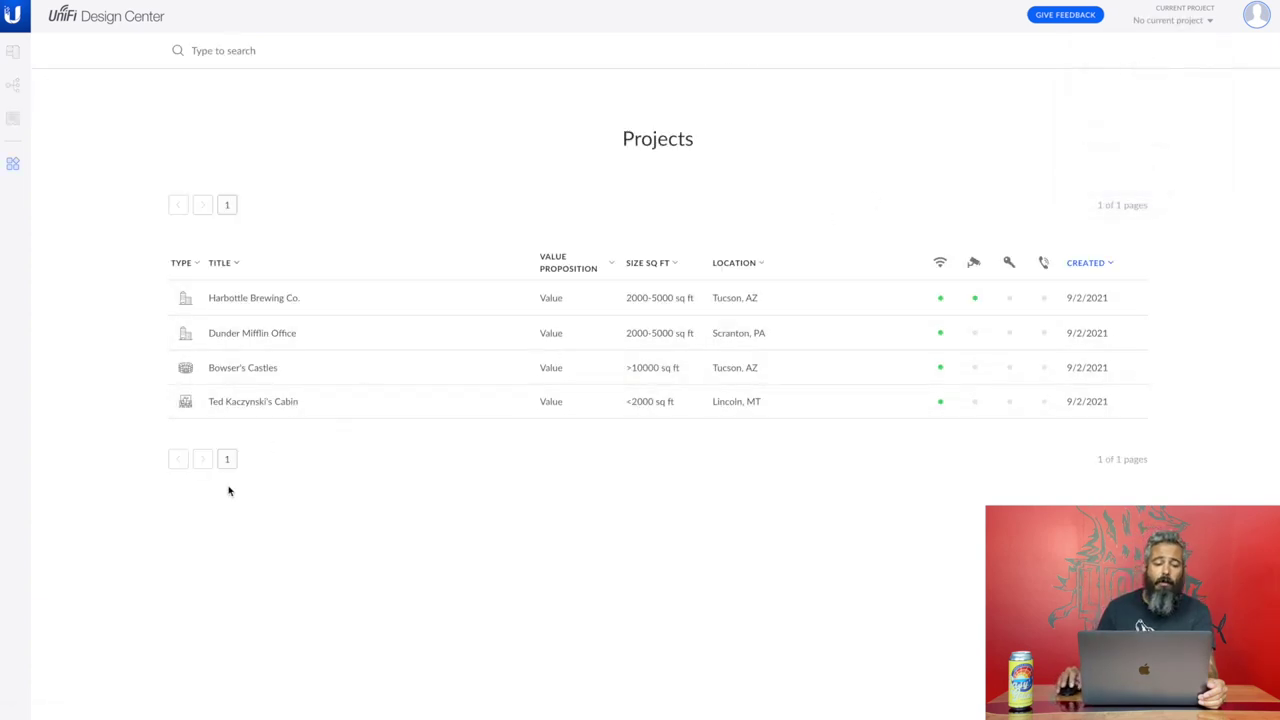
pyautogui.click(289, 412)
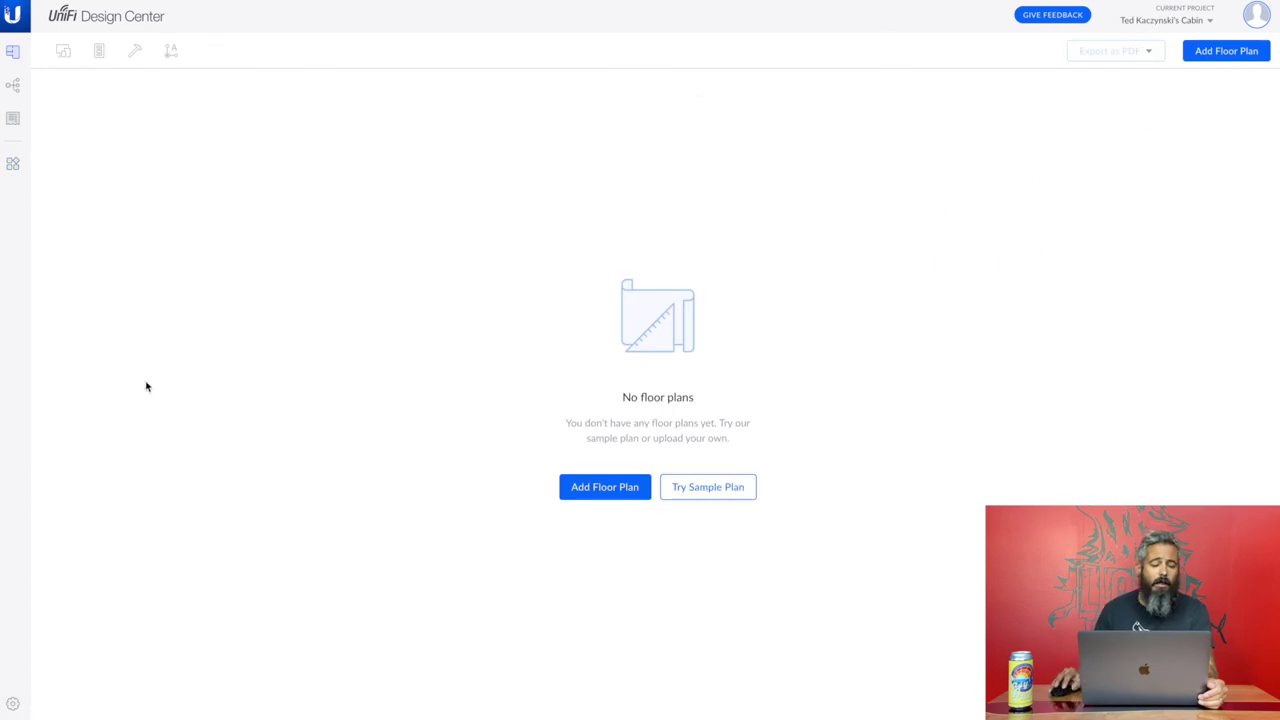
pyautogui.click(12, 703)
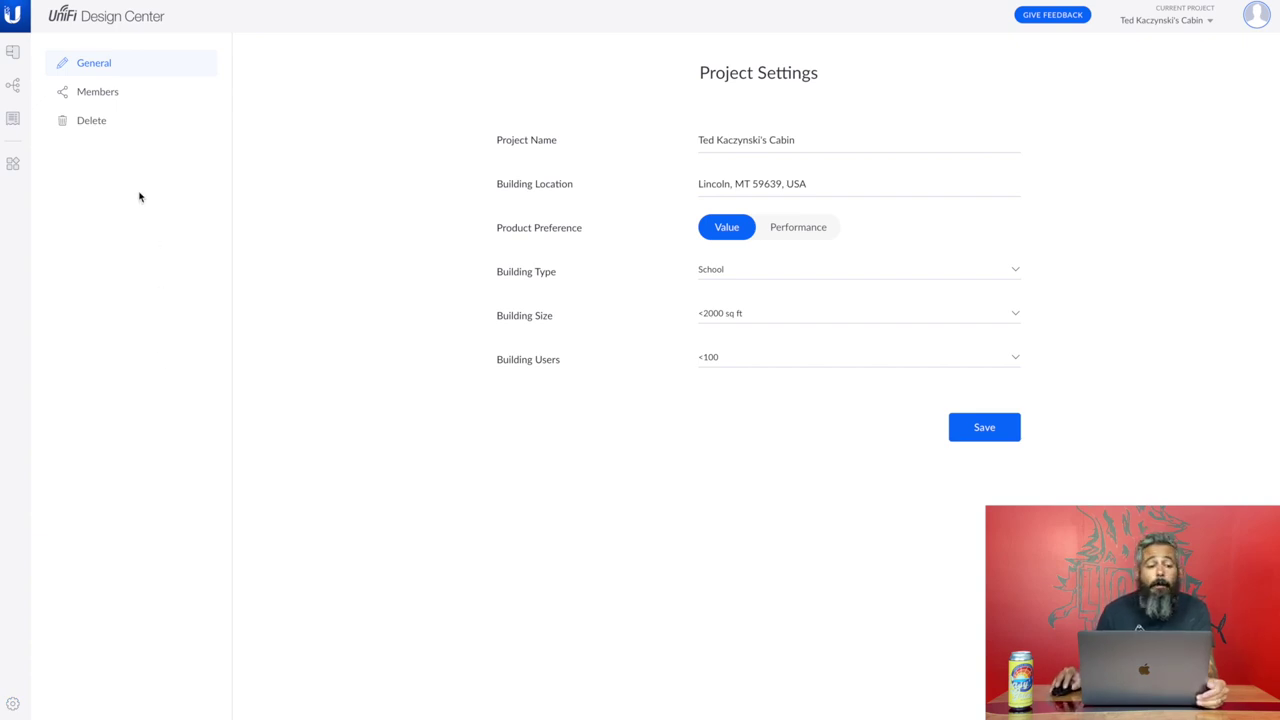
pyautogui.click(94, 124)
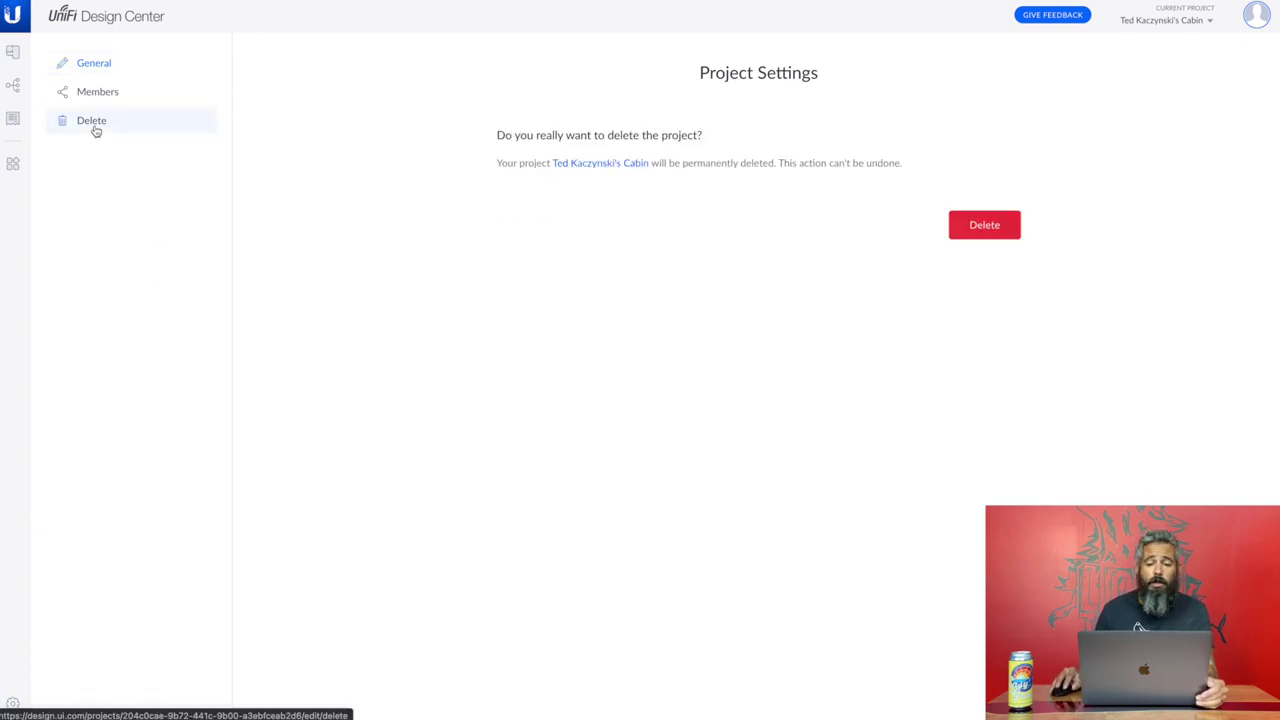
pyautogui.click(987, 227)
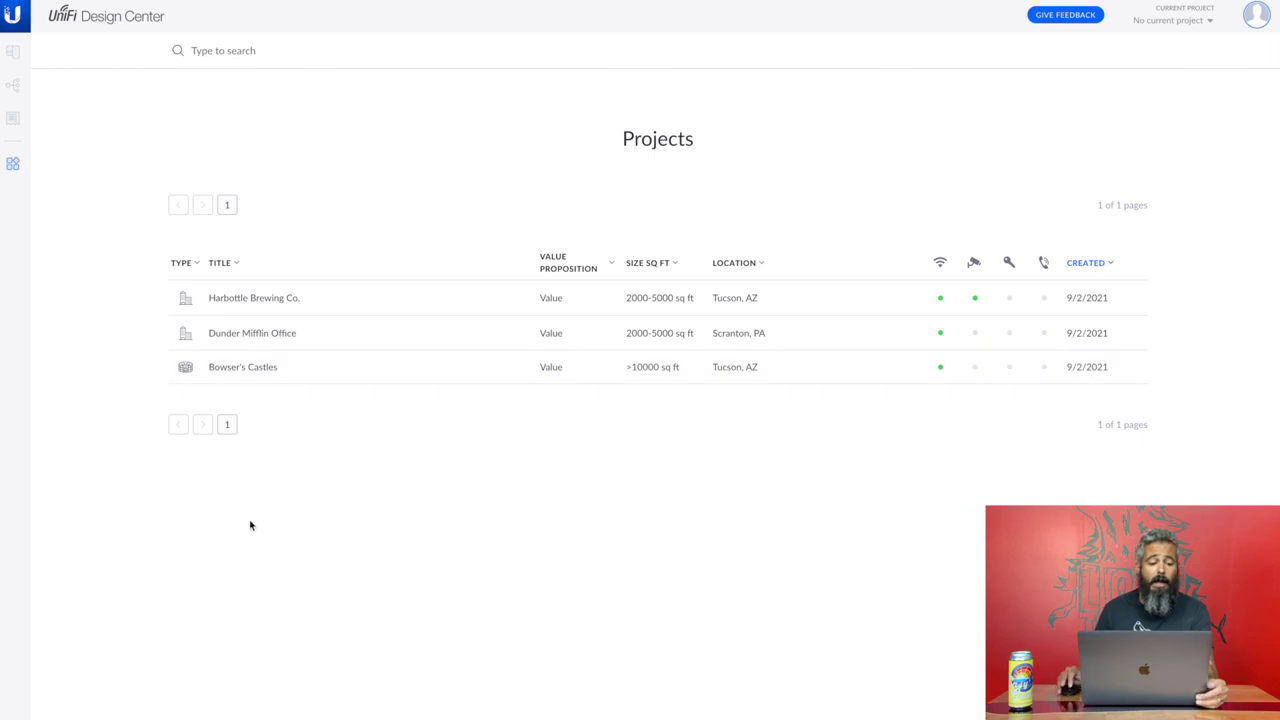
# Reopen the Harbottle Brewing Co. project and display the Brewery floor plan's settings and device categories.
pyautogui.click(318, 305)
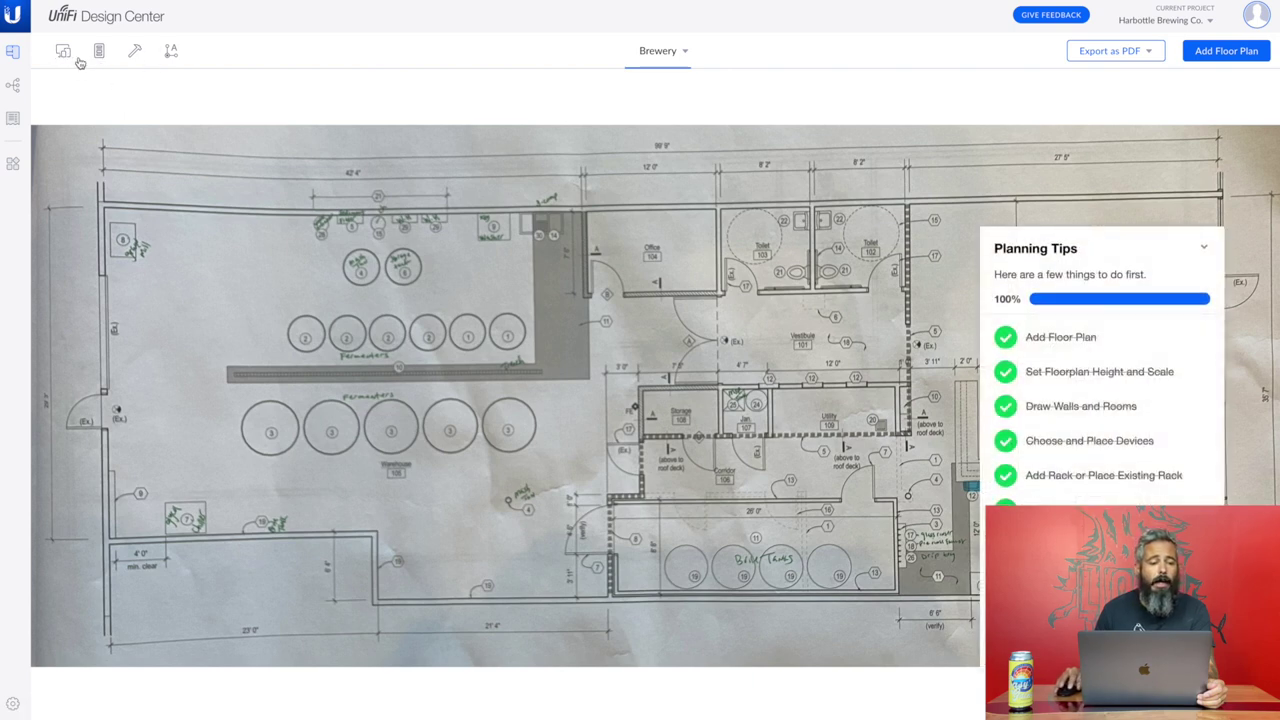
pyautogui.click(62, 53)
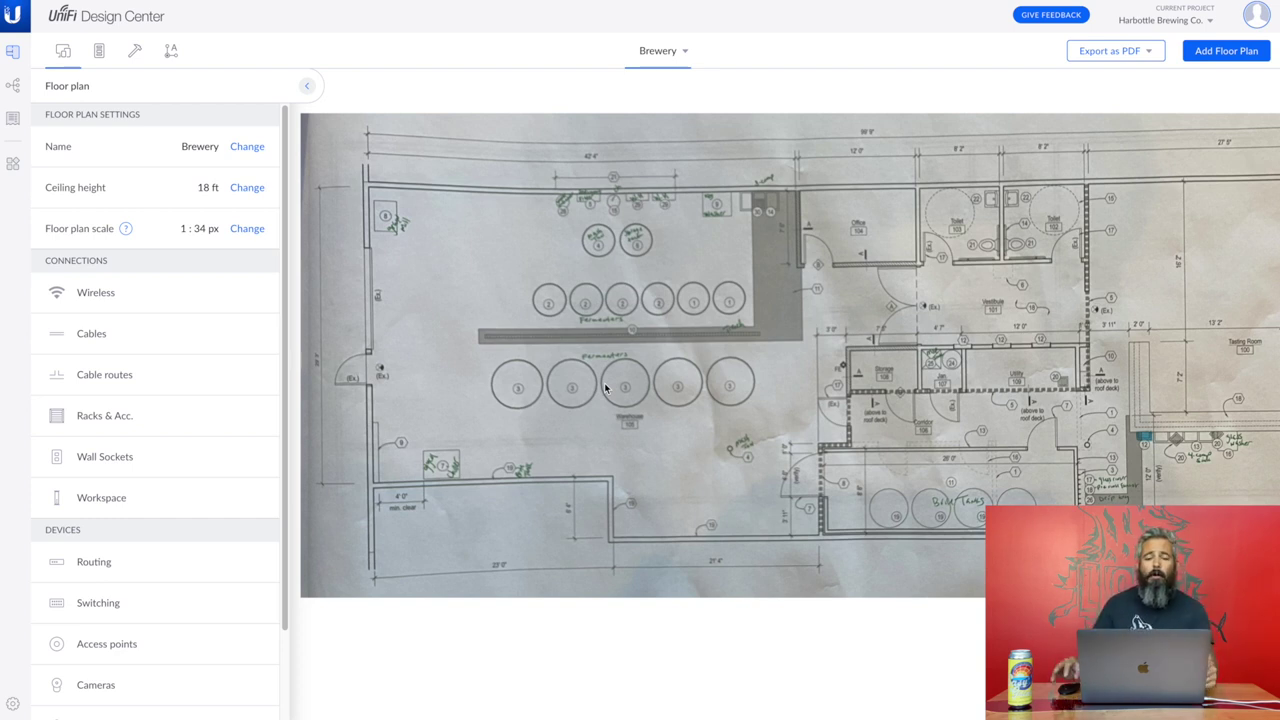
pyautogui.moveTo(497, 333); pyautogui.dragTo(460, 334)
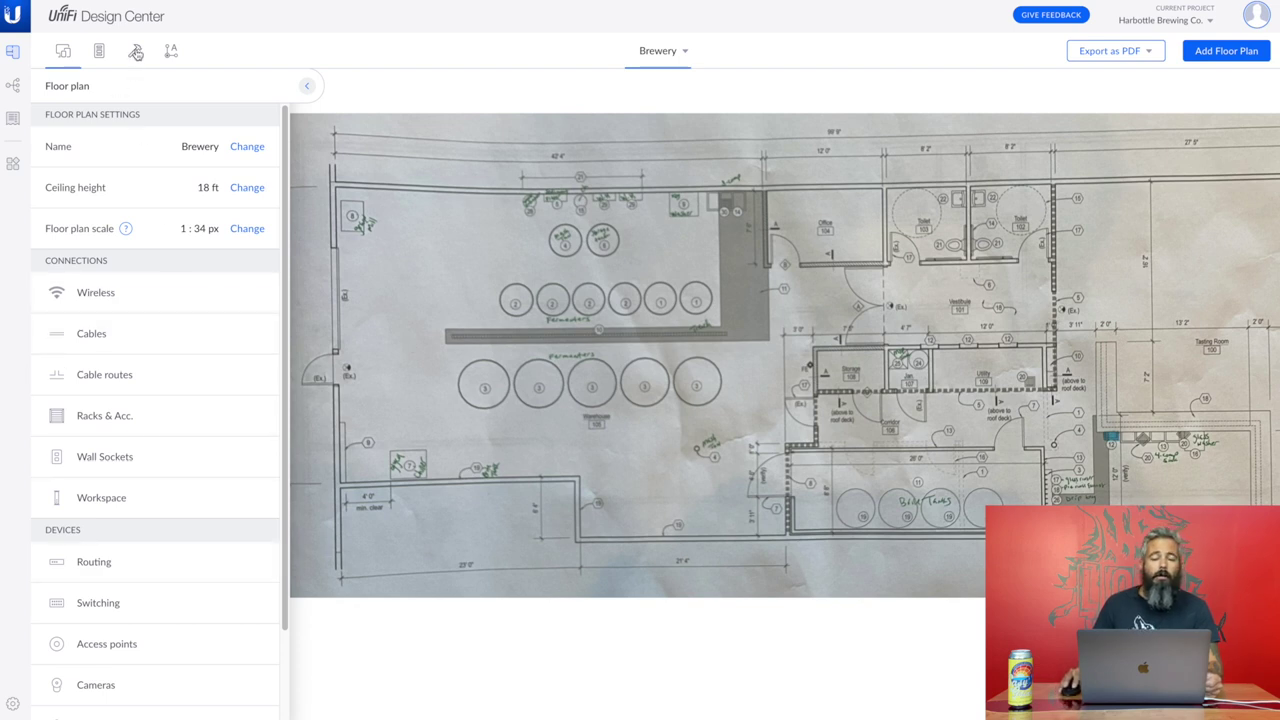
# Trace the warehouse's outer walls about 33 ft down the plan's left side, about 23 ft along the bottom, and down the short jog.
pyautogui.click(136, 52)
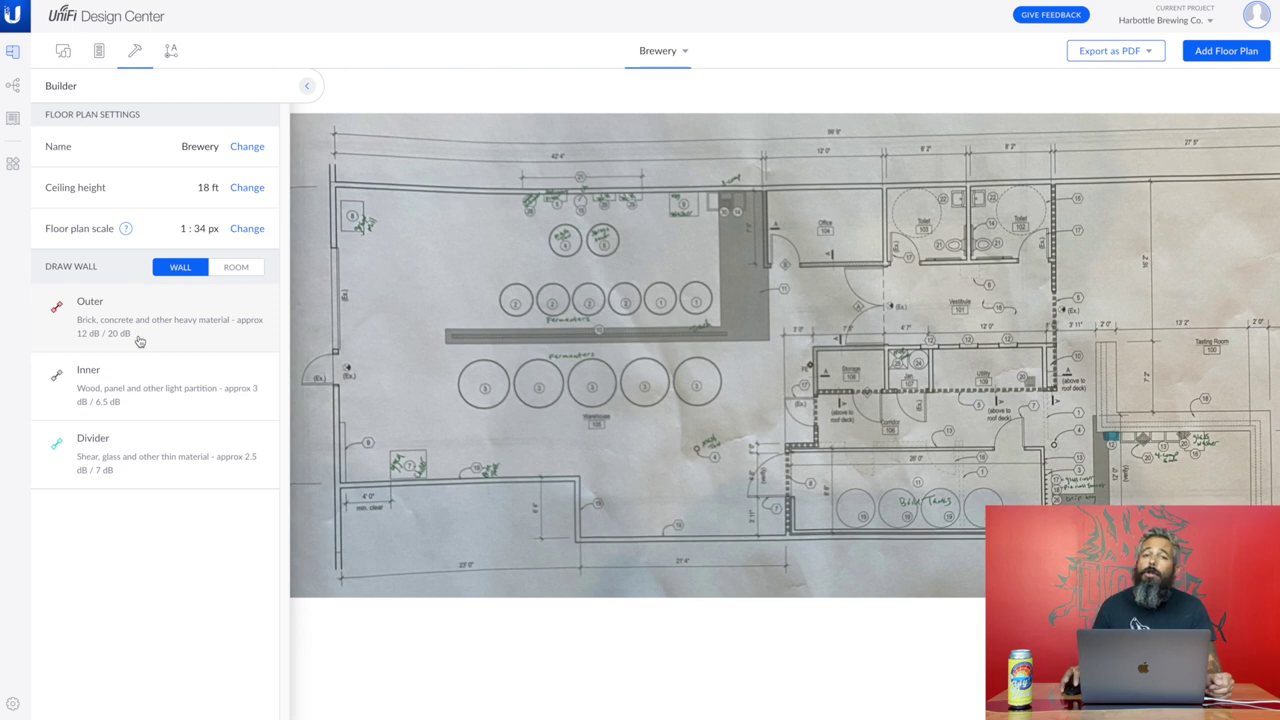
pyautogui.click(230, 268)
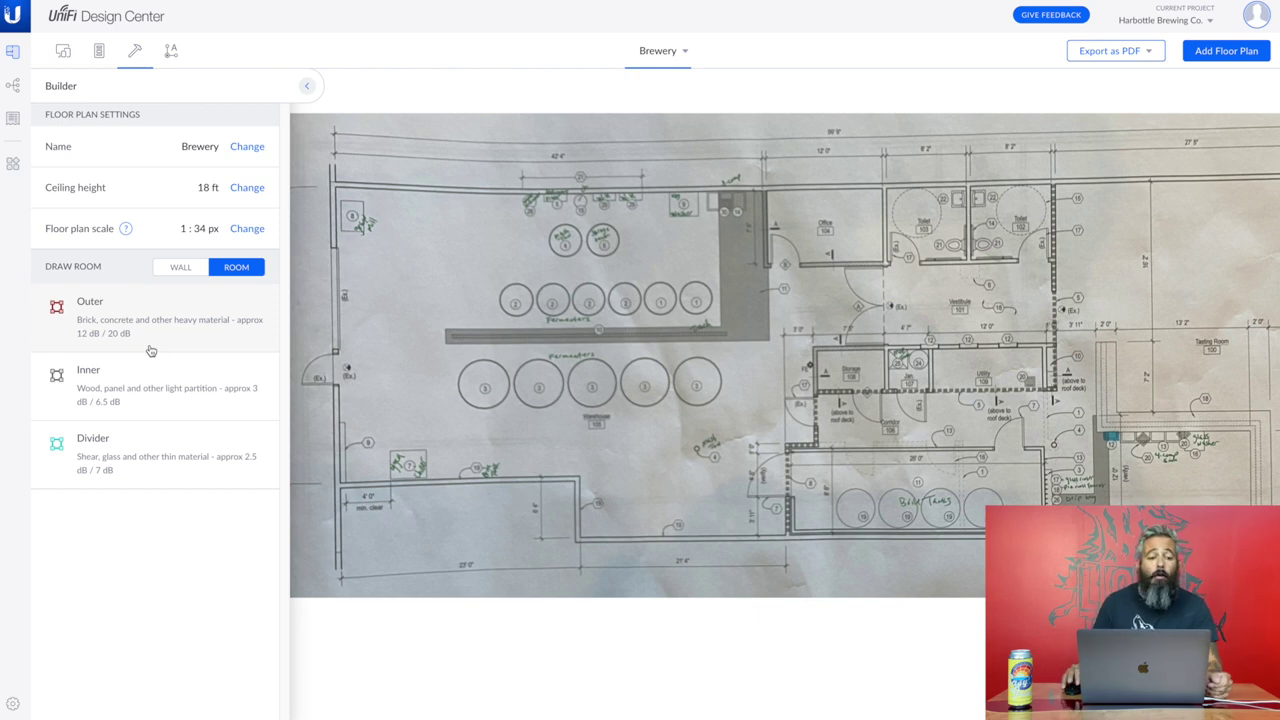
pyautogui.click(180, 267)
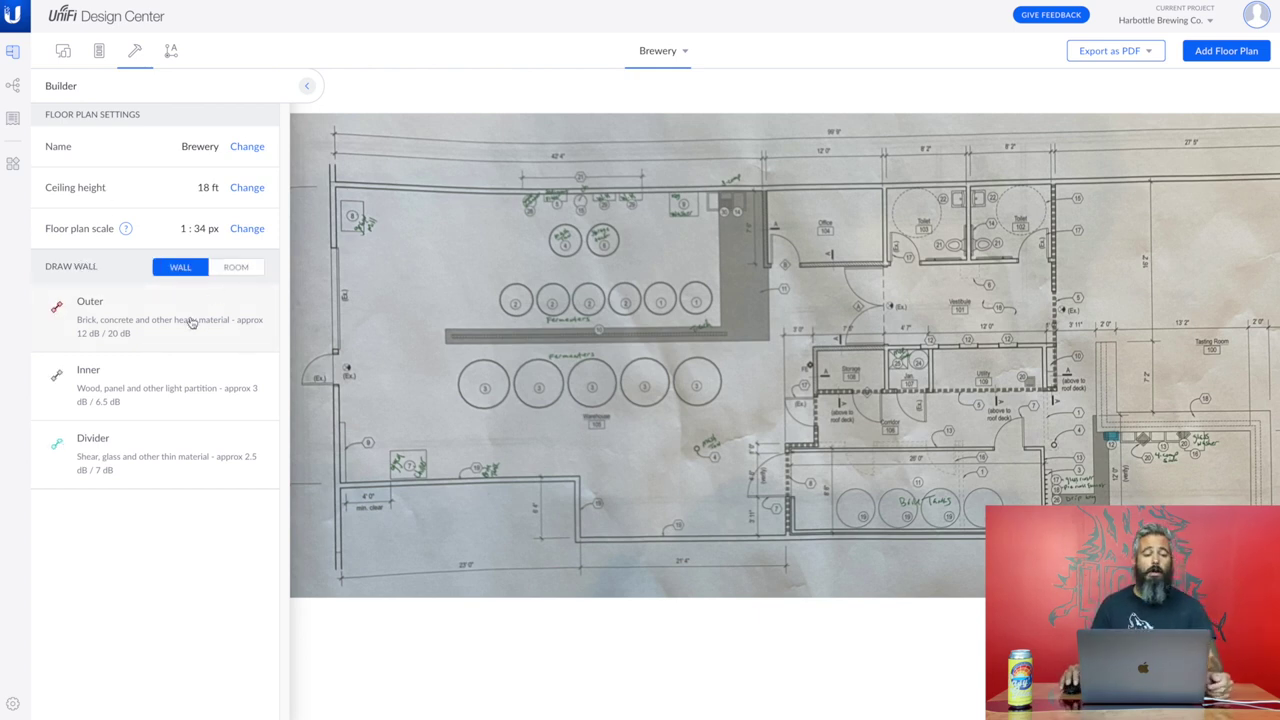
pyautogui.click(214, 320)
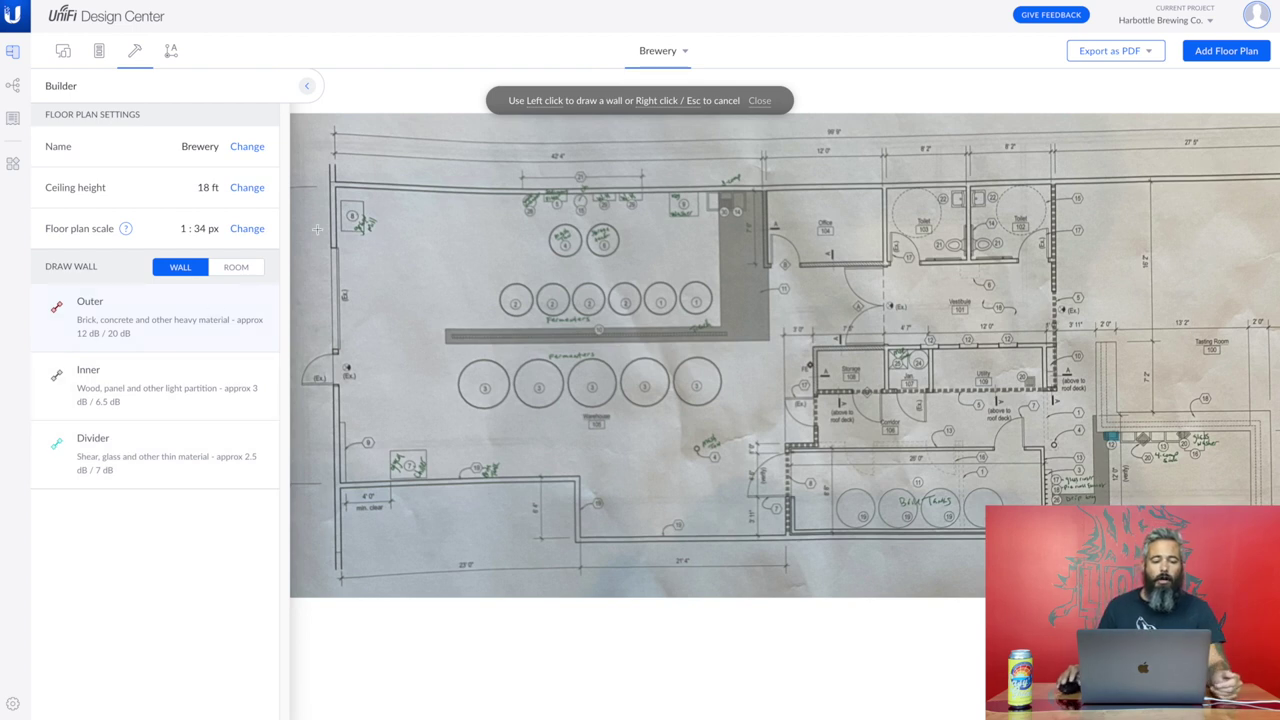
pyautogui.click(331, 180)
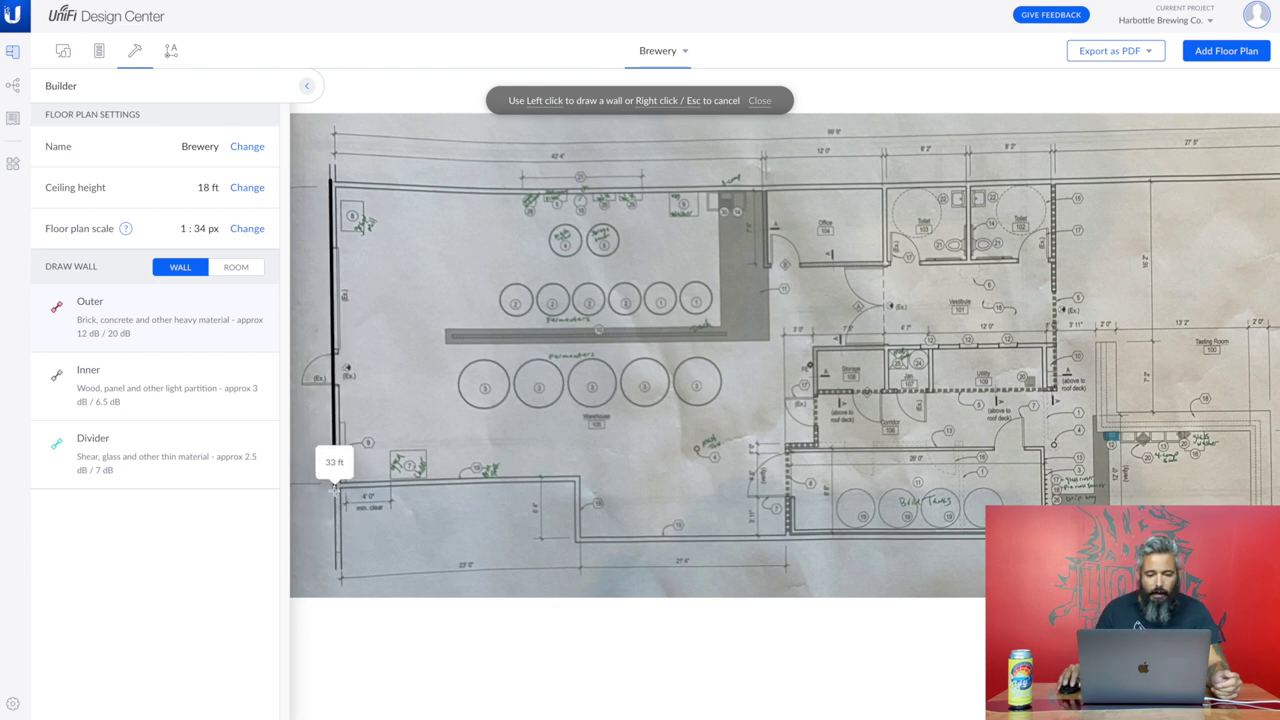
pyautogui.click(336, 487)
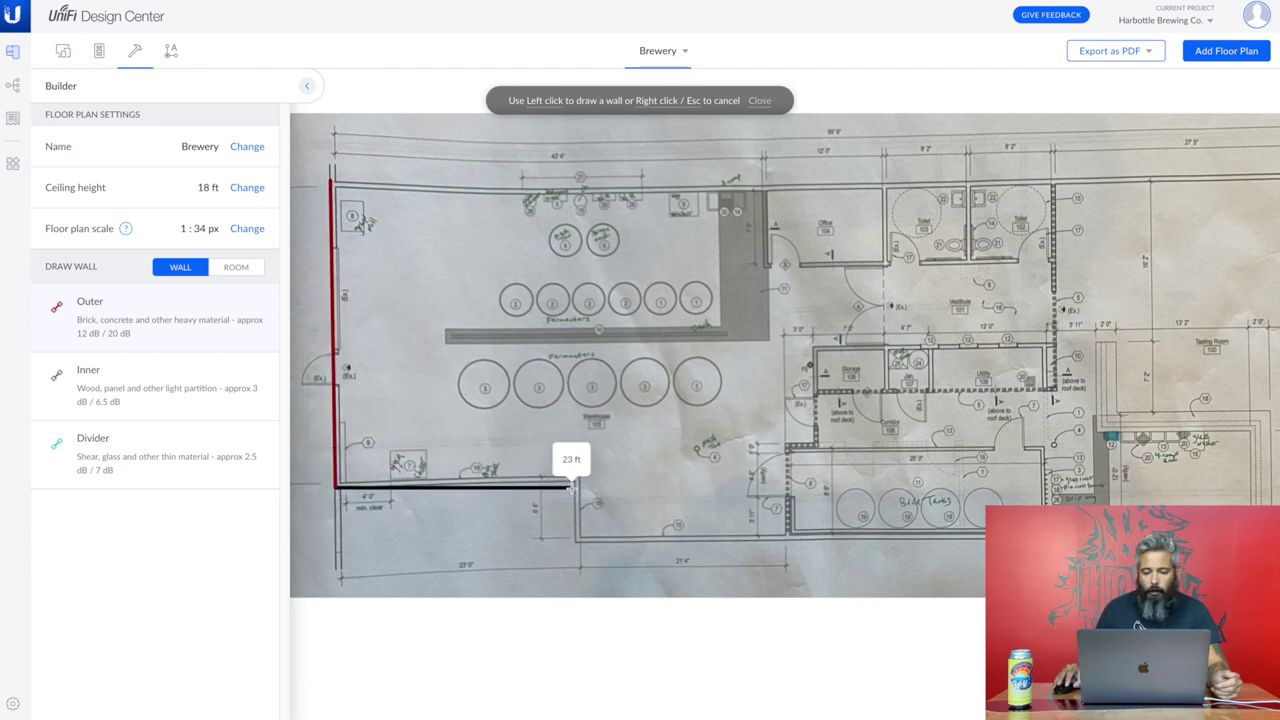
pyautogui.click(575, 484)
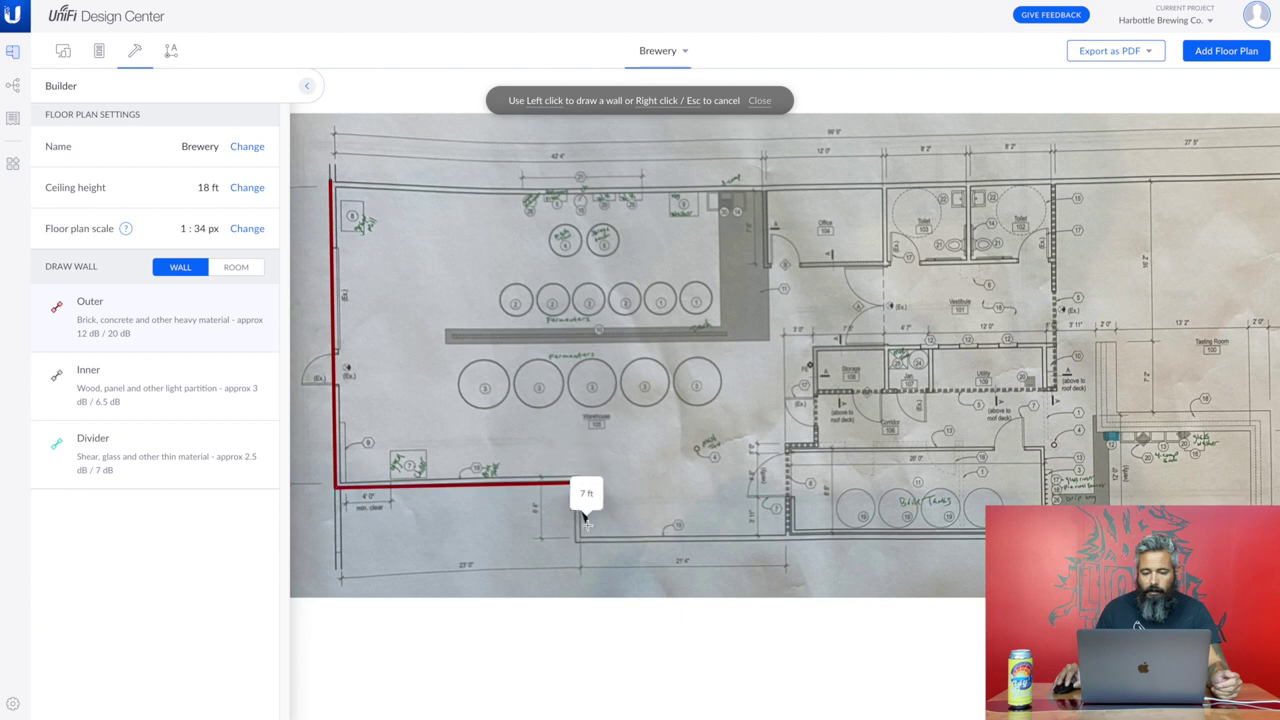
pyautogui.click(576, 539)
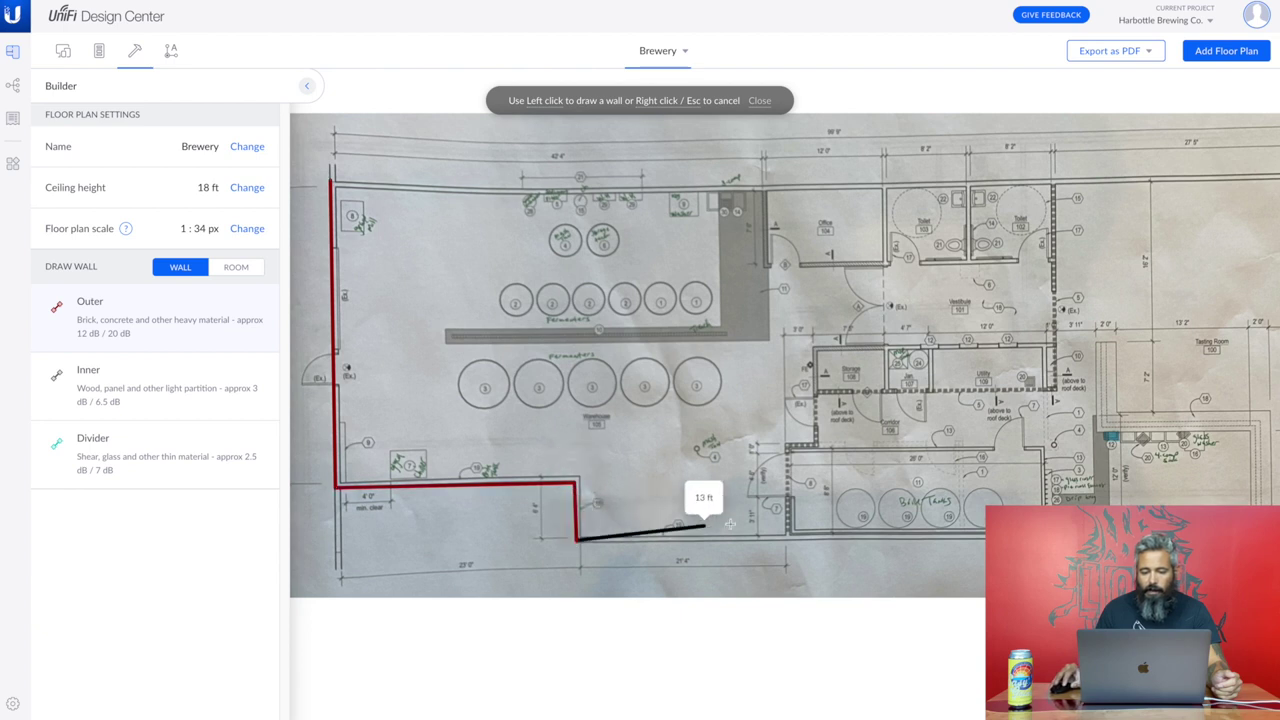
# Close the outer wall perimeter along the bottom (about 75 ft), up the tasting room's far side, and back across the top (about 98 ft).
pyautogui.hscroll(8, 833, 453)
pyautogui.scroll(-2, 833, 453)
pyautogui.hscroll(5, 833, 453)
pyautogui.scroll(1, 833, 453)
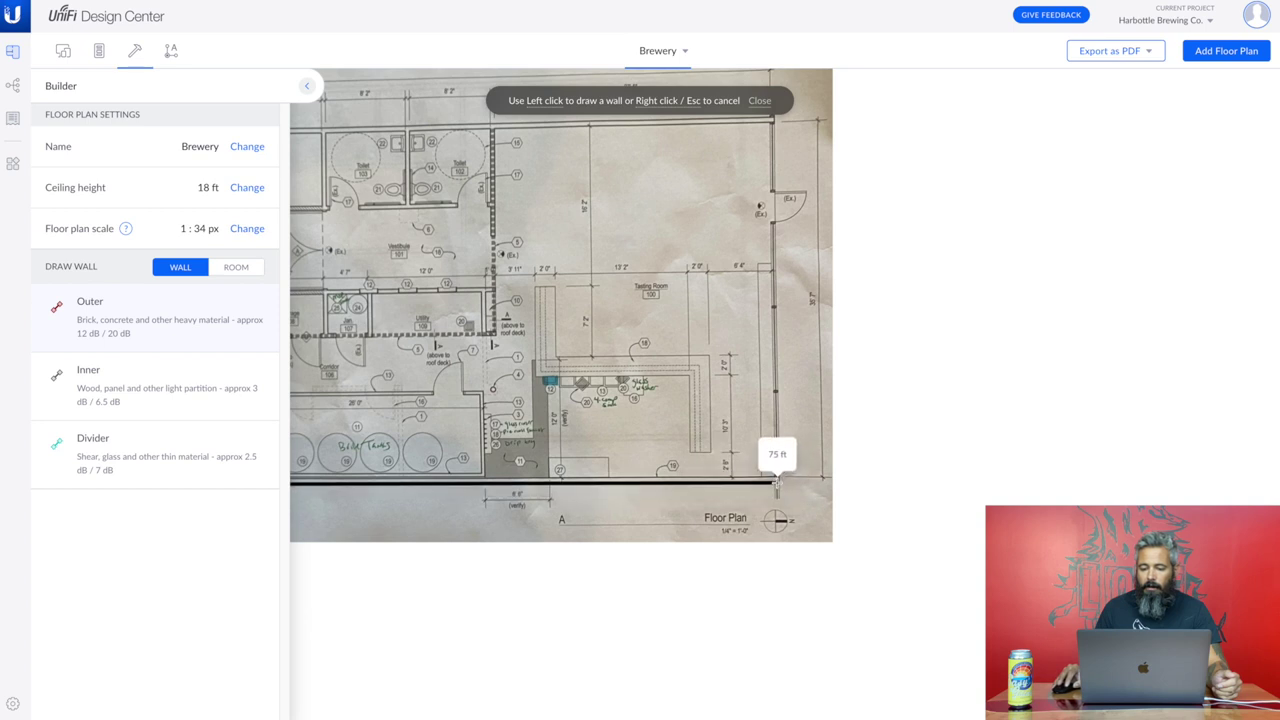
pyautogui.click(777, 483)
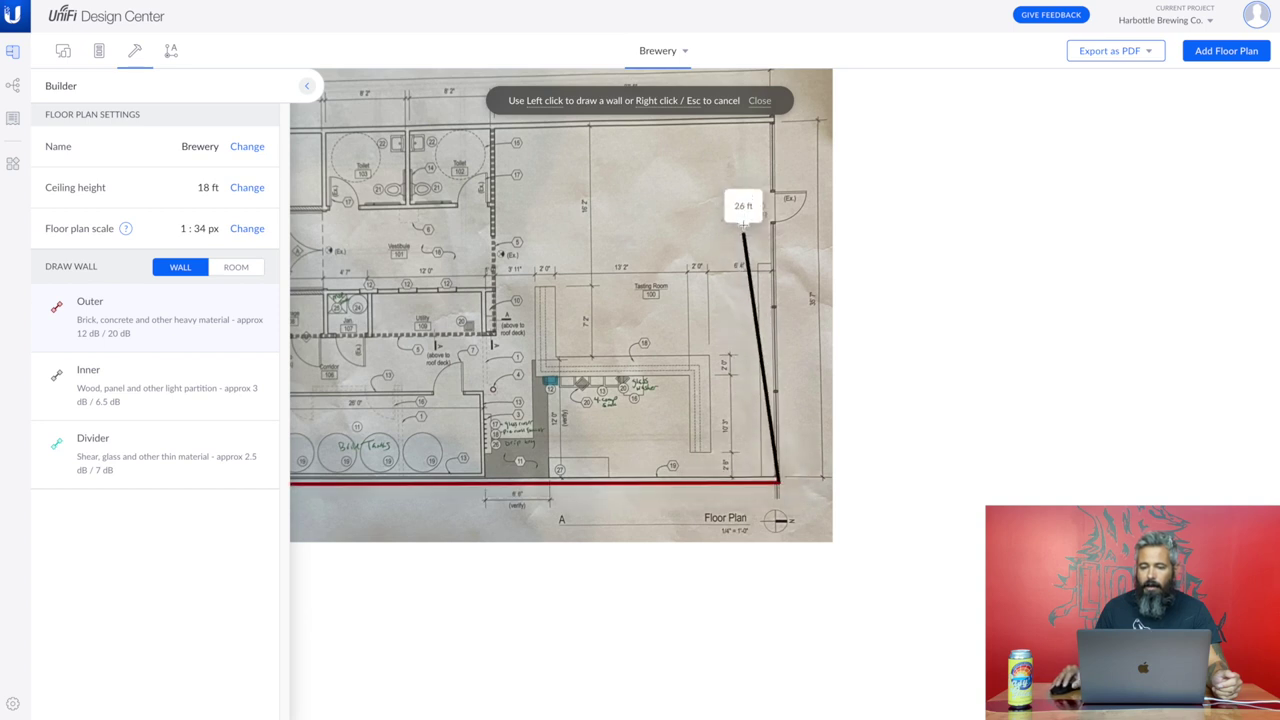
pyautogui.click(772, 120)
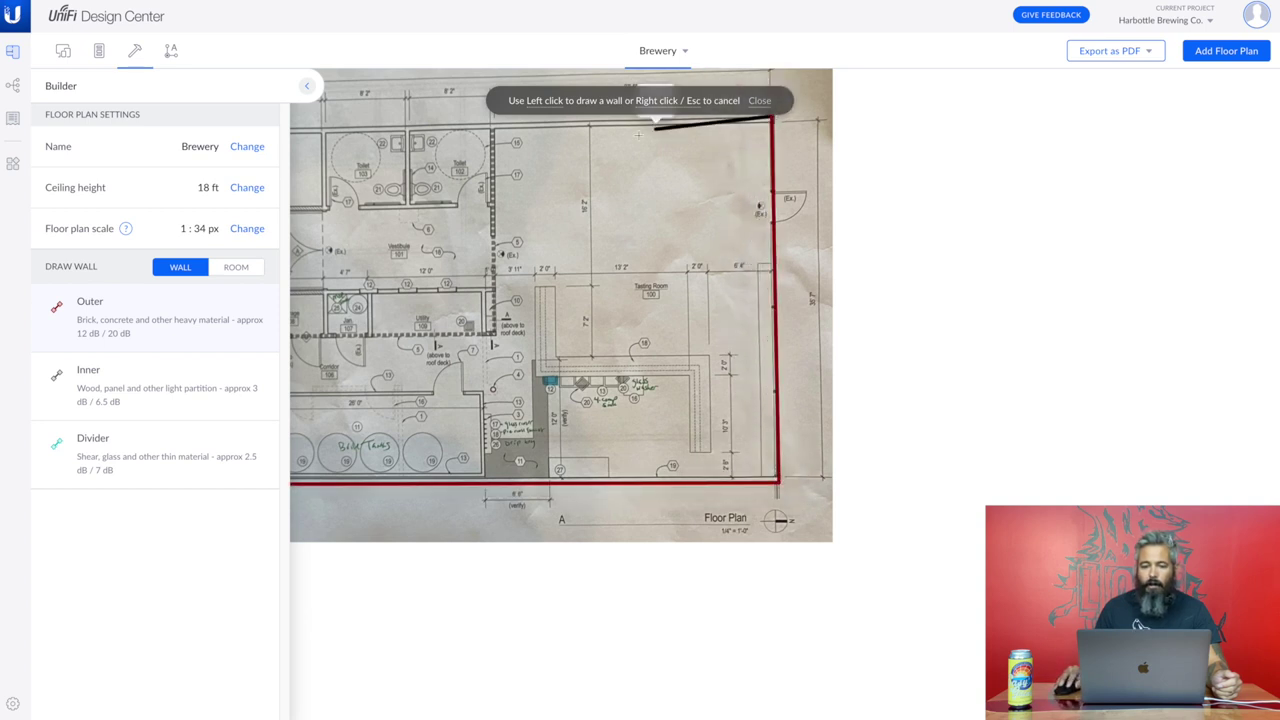
pyautogui.hscroll(-3, 412, 190)
pyautogui.scroll(5, 412, 190)
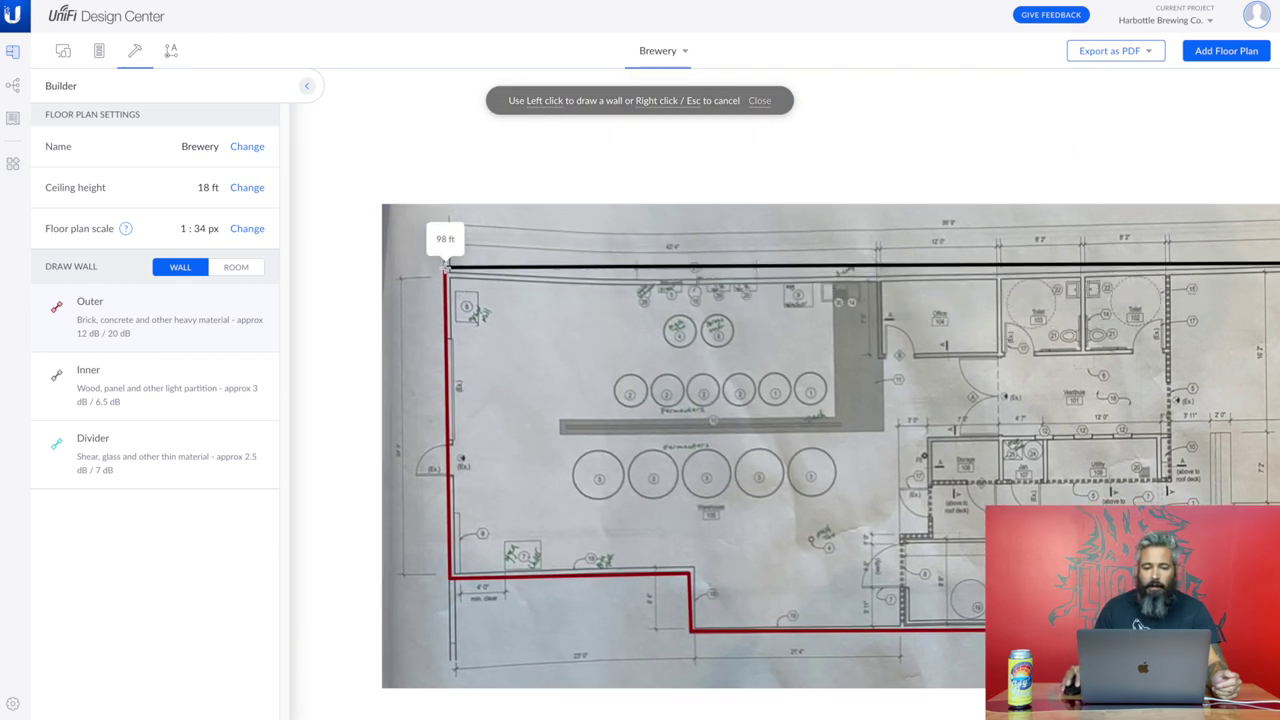
pyautogui.click(446, 271)
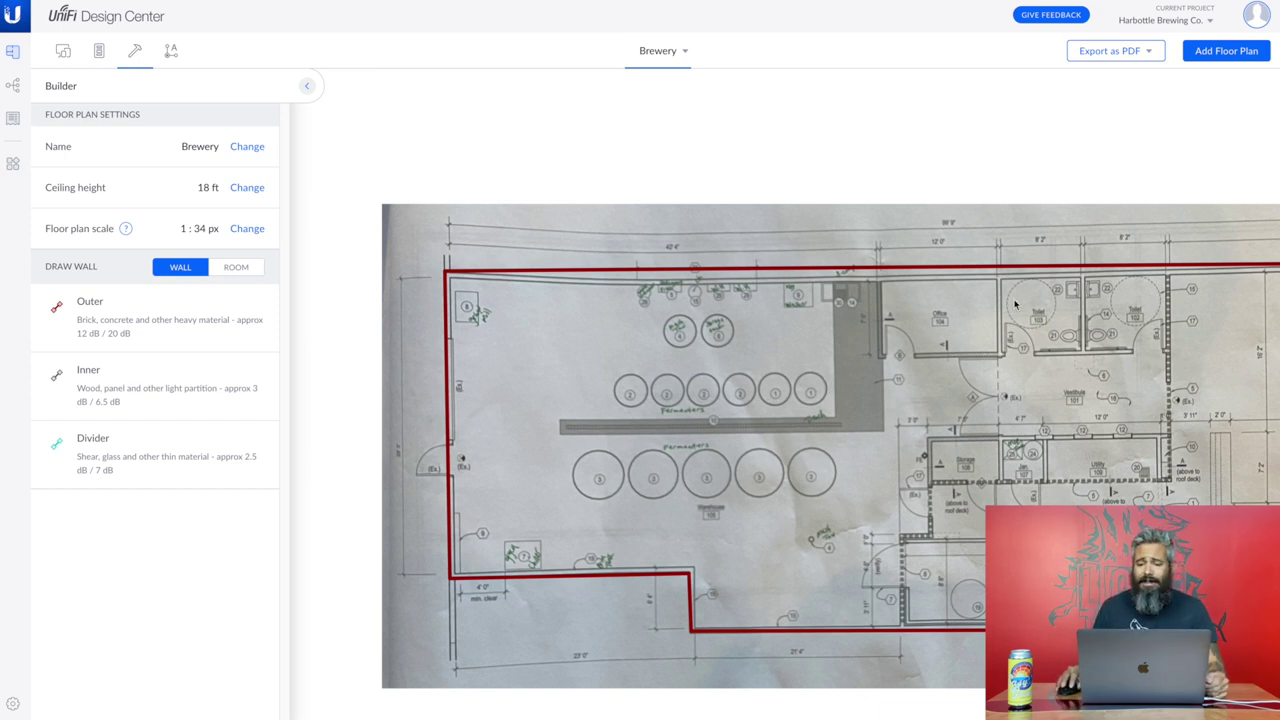
# Draw inner walls around the Office, starting and ending at the upper outer wall, with its toilet-side wall about 10 ft long.
pyautogui.scroll(-3, 1039, 302)
pyautogui.hscroll(3, 1039, 302)
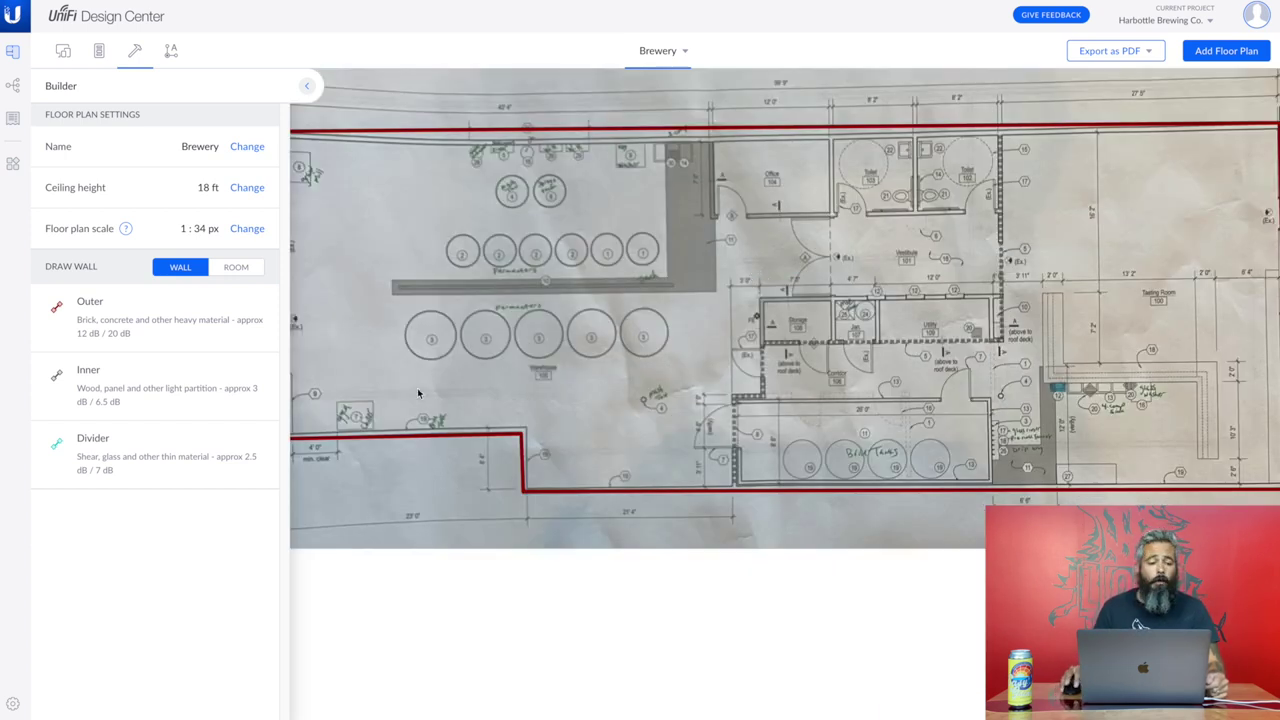
pyautogui.click(157, 403)
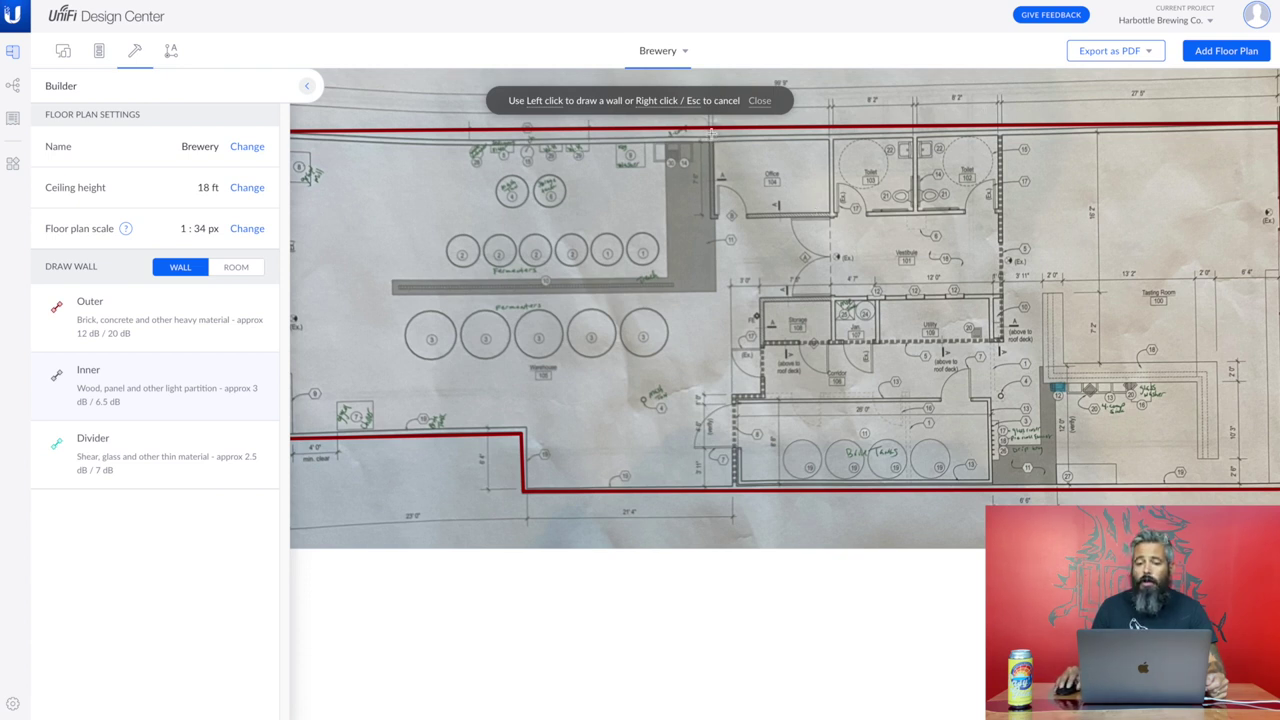
pyautogui.click(711, 128)
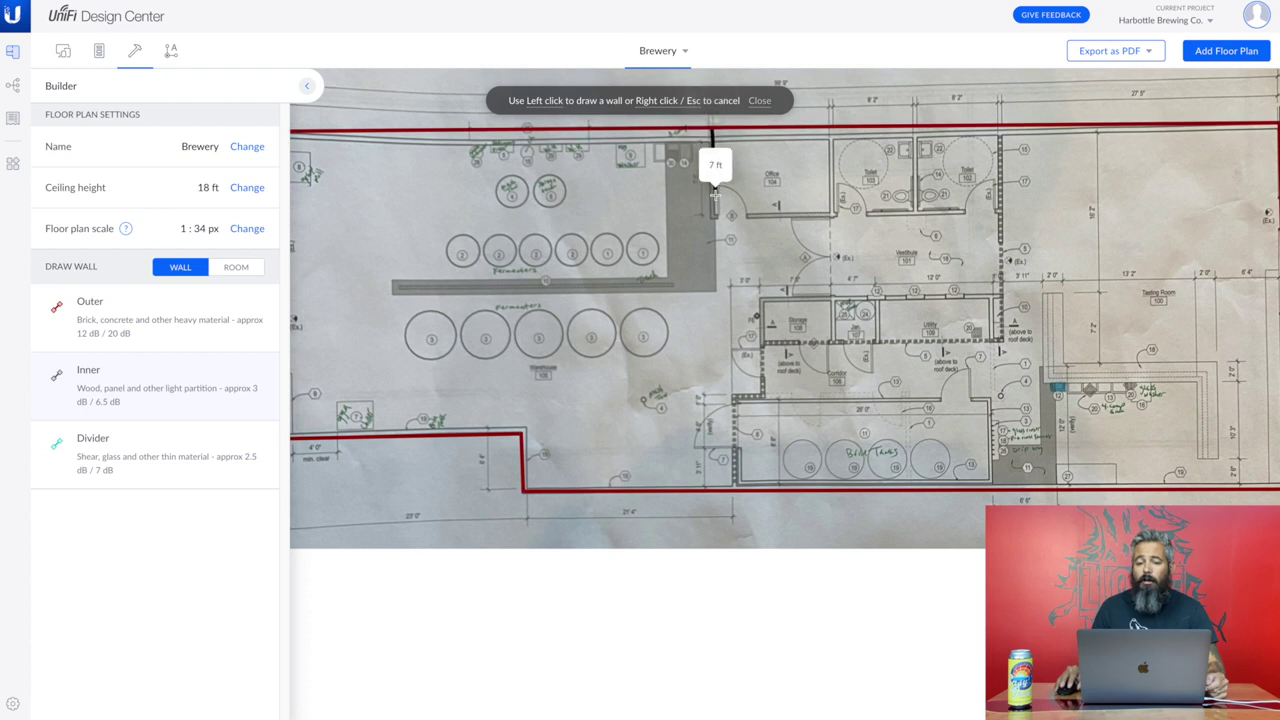
pyautogui.click(713, 216)
pyautogui.click(829, 216)
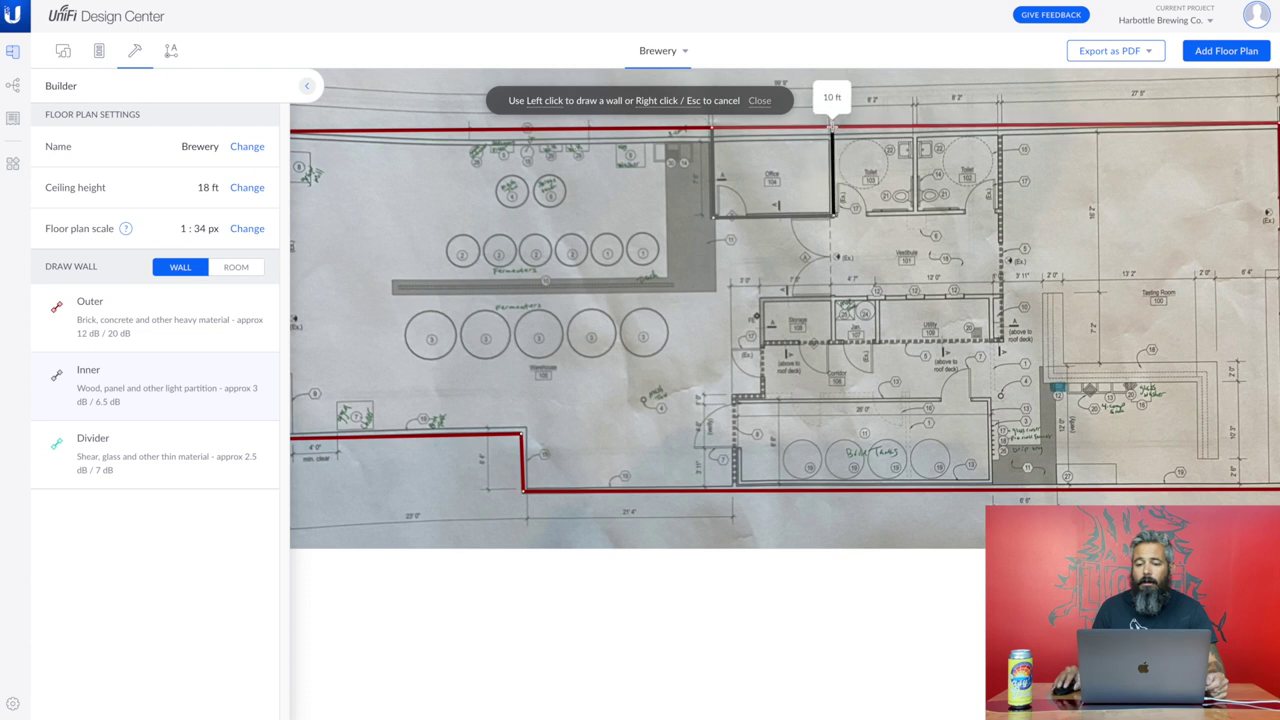
pyautogui.click(830, 128)
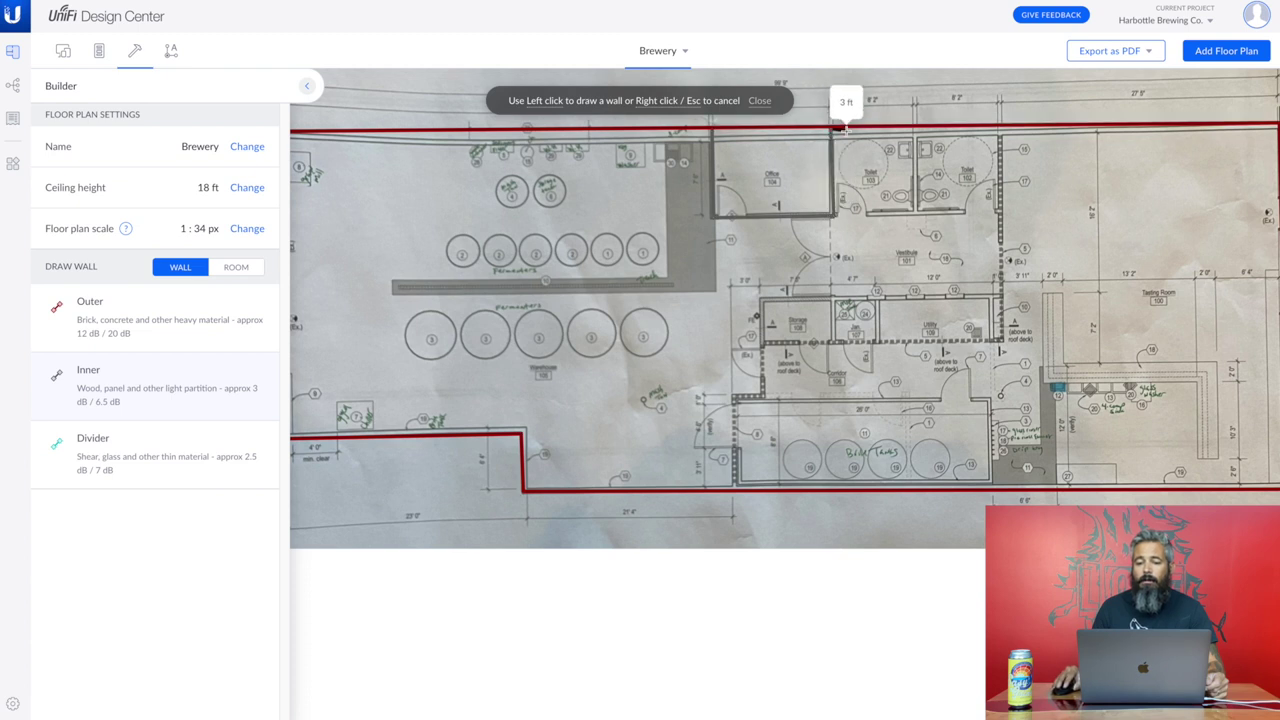
pyautogui.rightClick(849, 144)
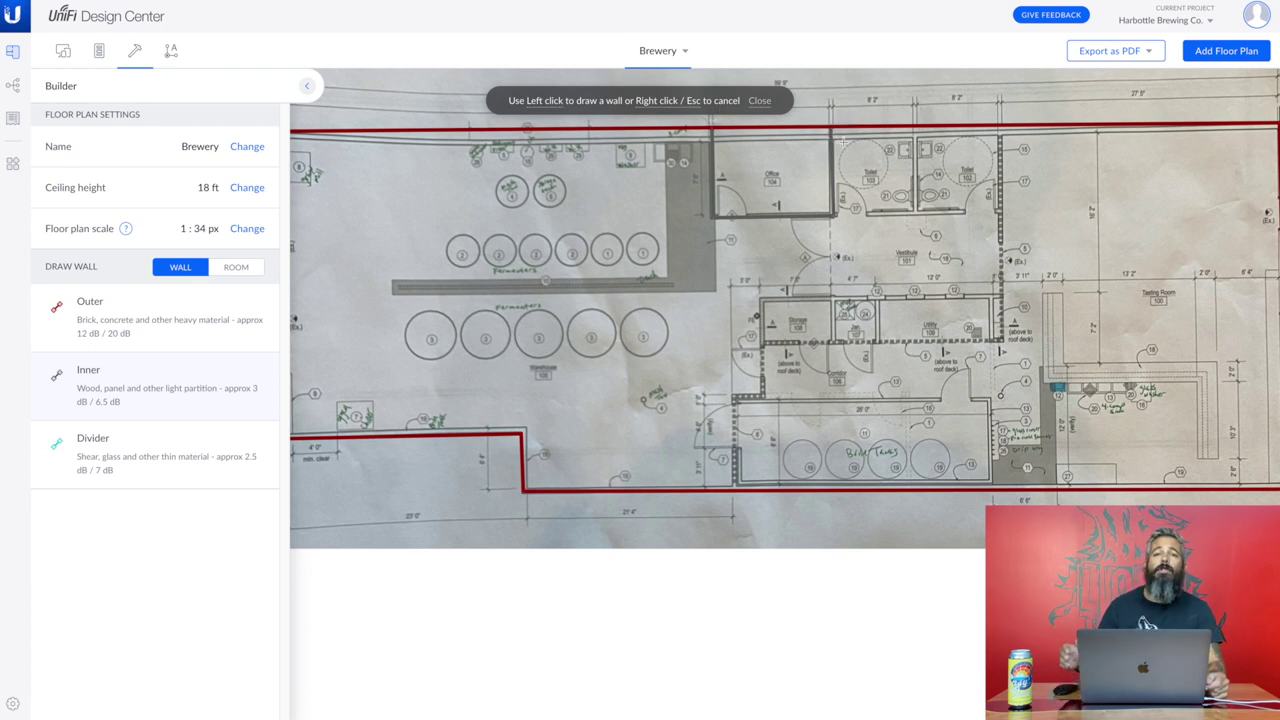
pyautogui.rightClick(844, 145)
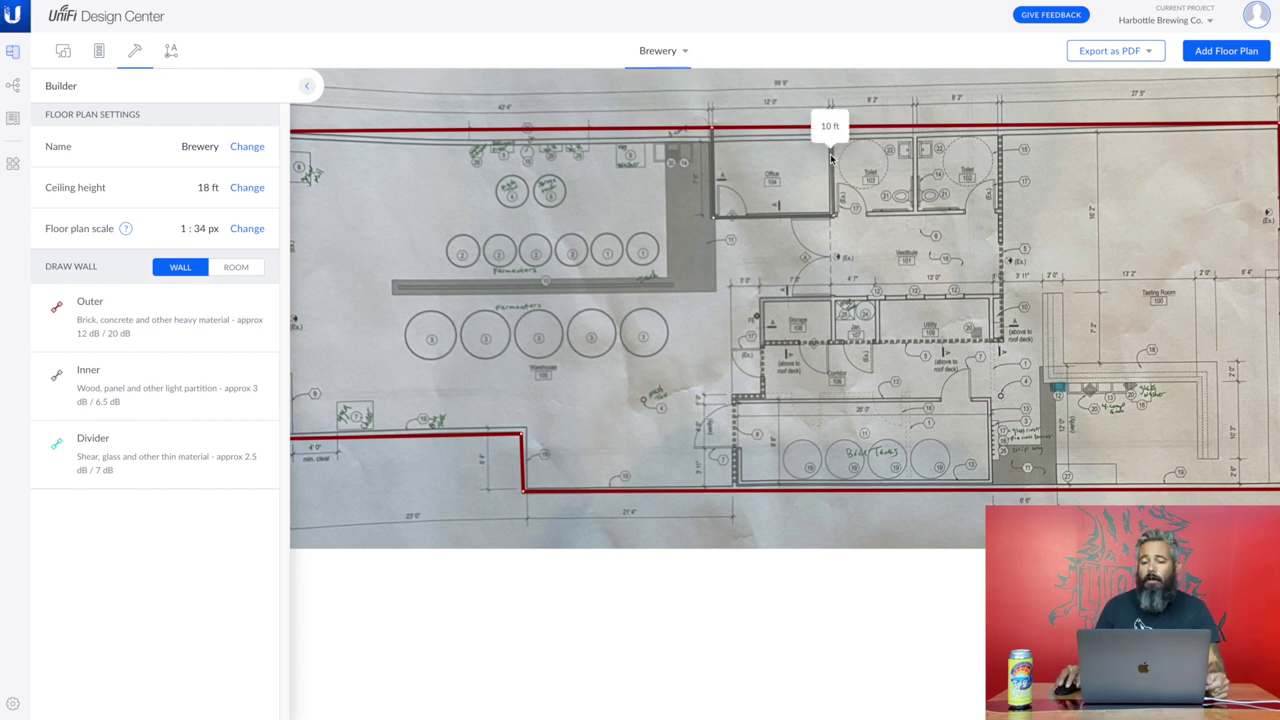
# Delete the inner wall between the Office and the adjacent toilet, and redraw it about 10 ft long from the upper outer wall.
pyautogui.click(830, 158)
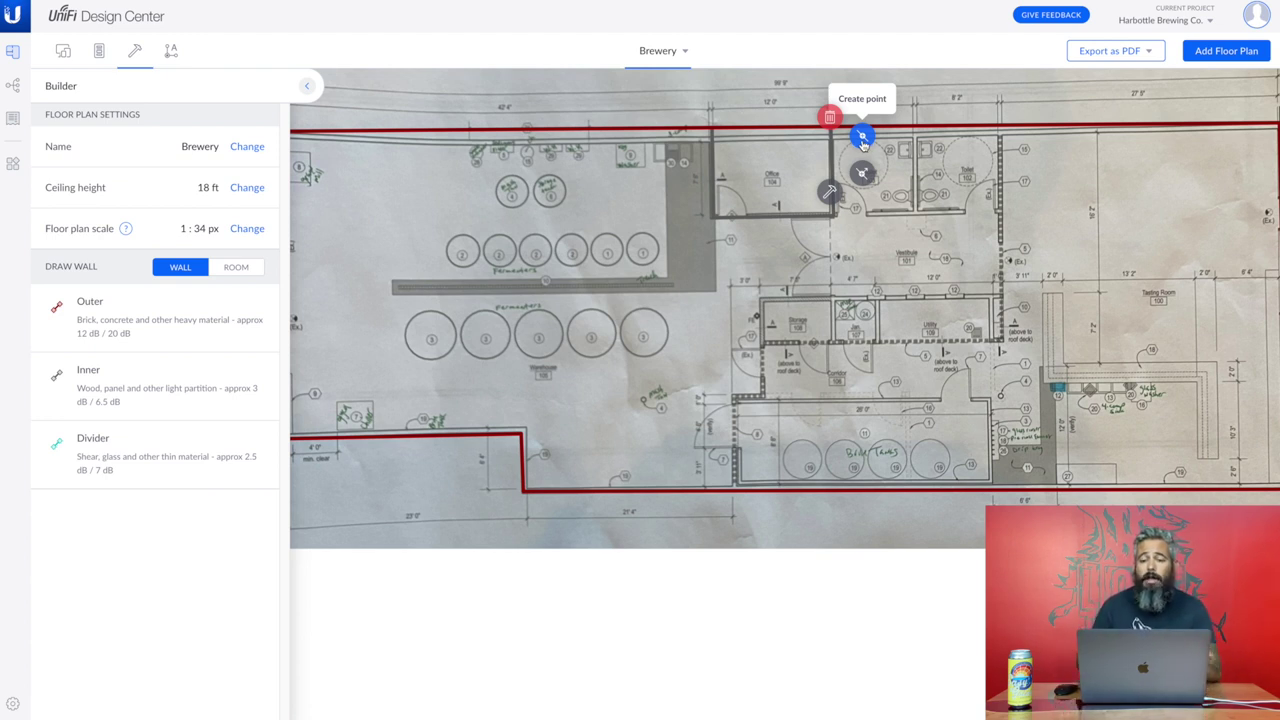
pyautogui.click(862, 138)
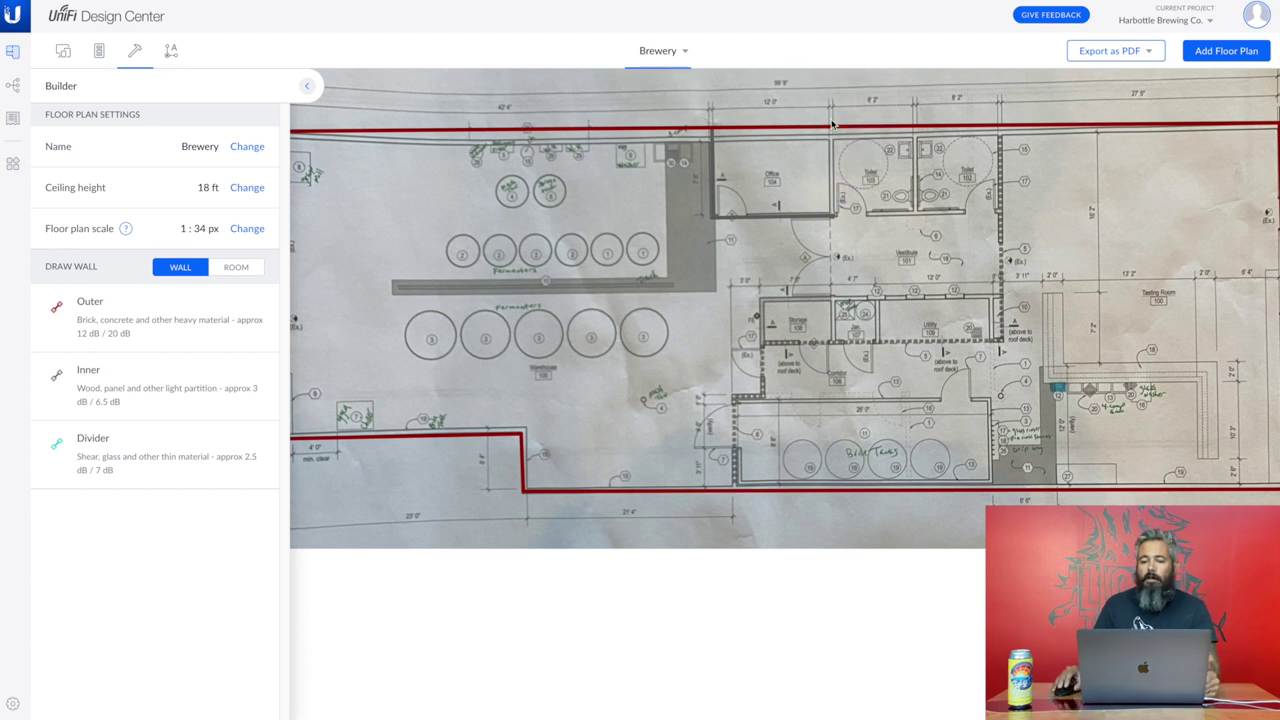
pyautogui.click(97, 381)
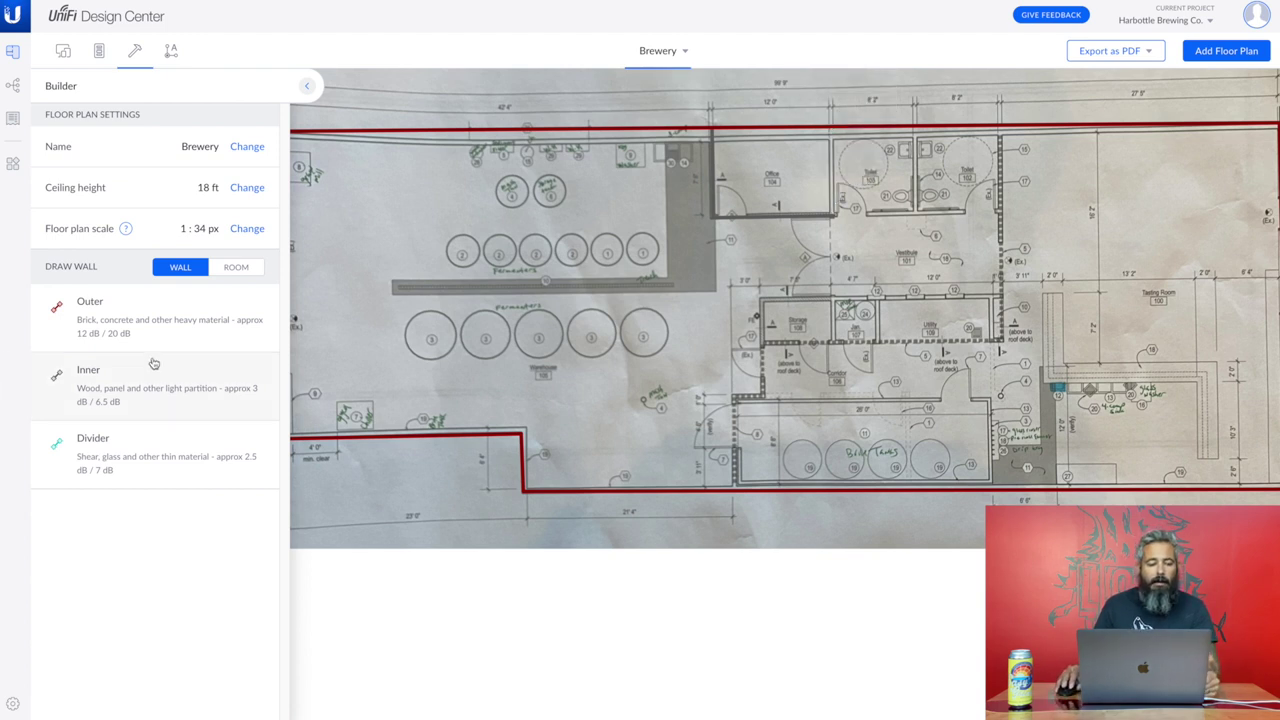
pyautogui.click(831, 125)
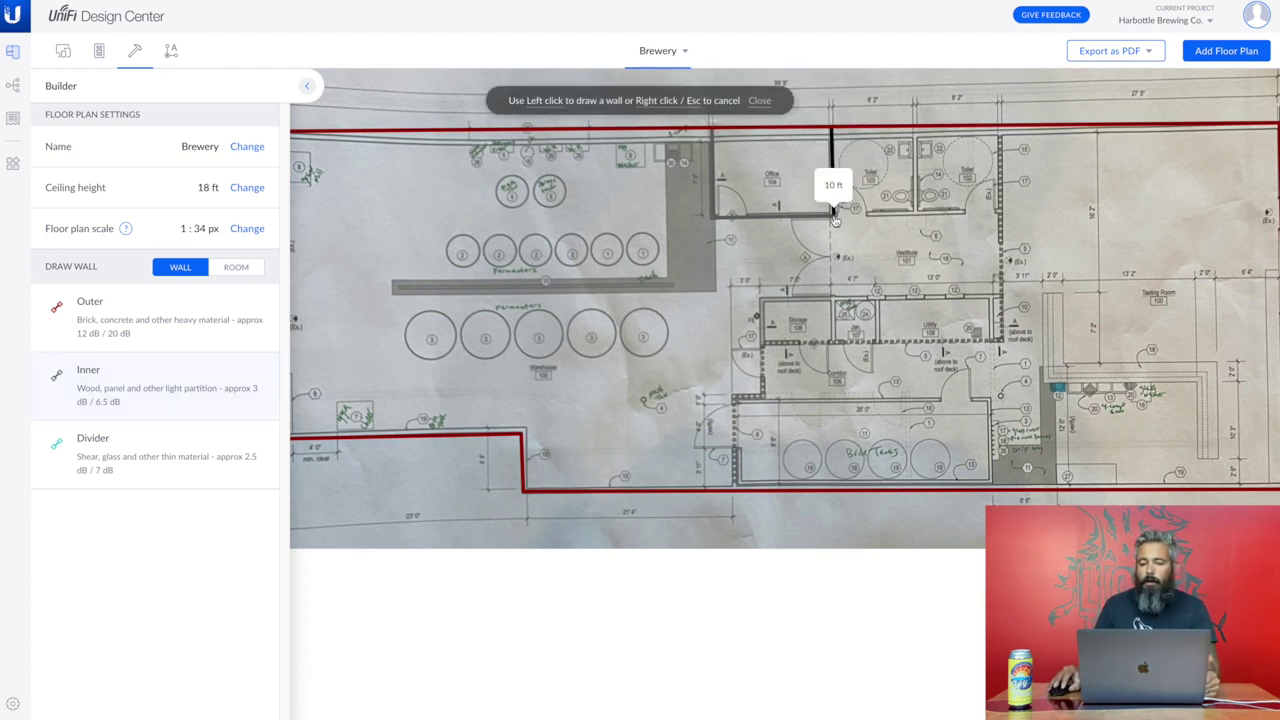
pyautogui.click(831, 215)
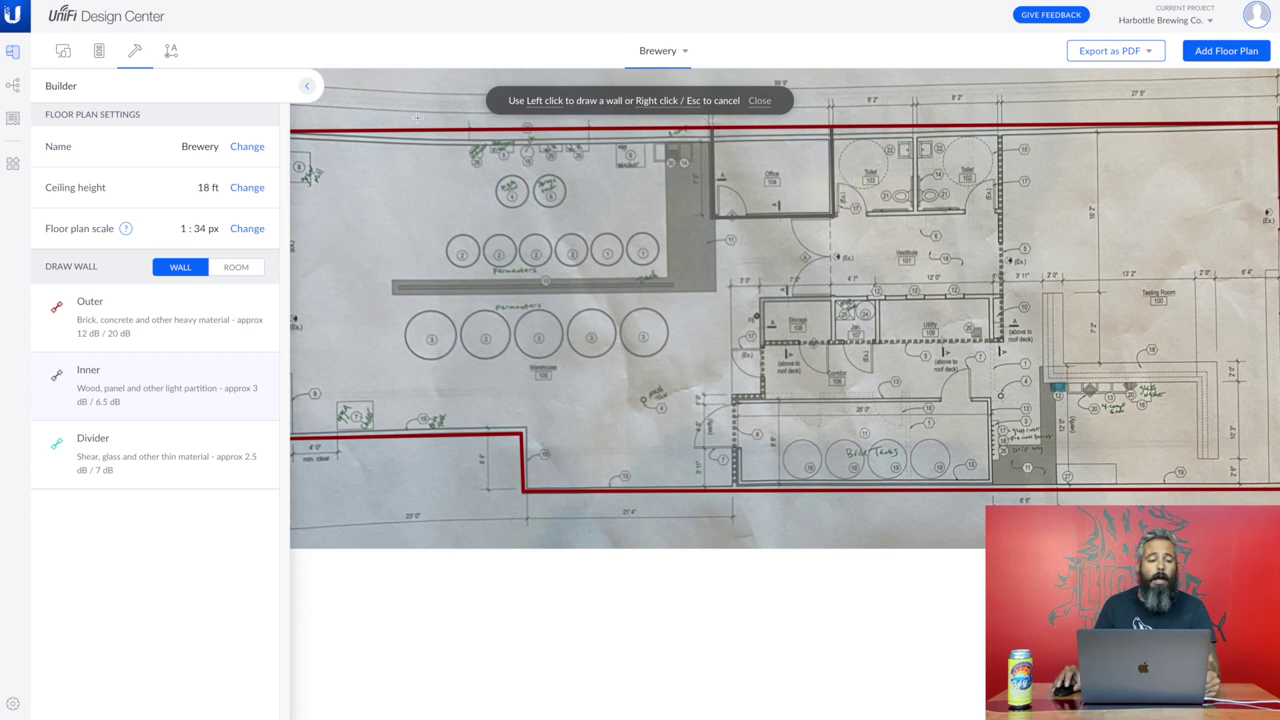
pyautogui.press('Escape')
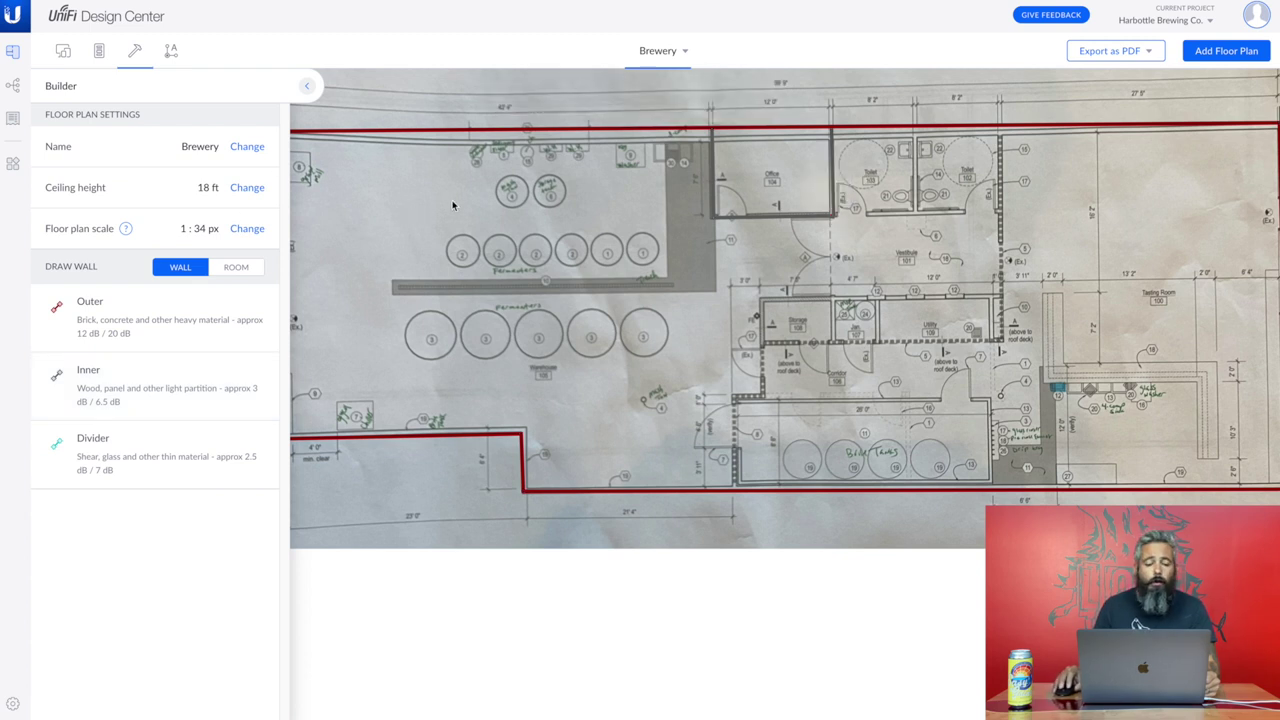
# Draw a rectangular inner room around the Brite Tanks area, extending down to the lower outer wall.
pyautogui.click(238, 267)
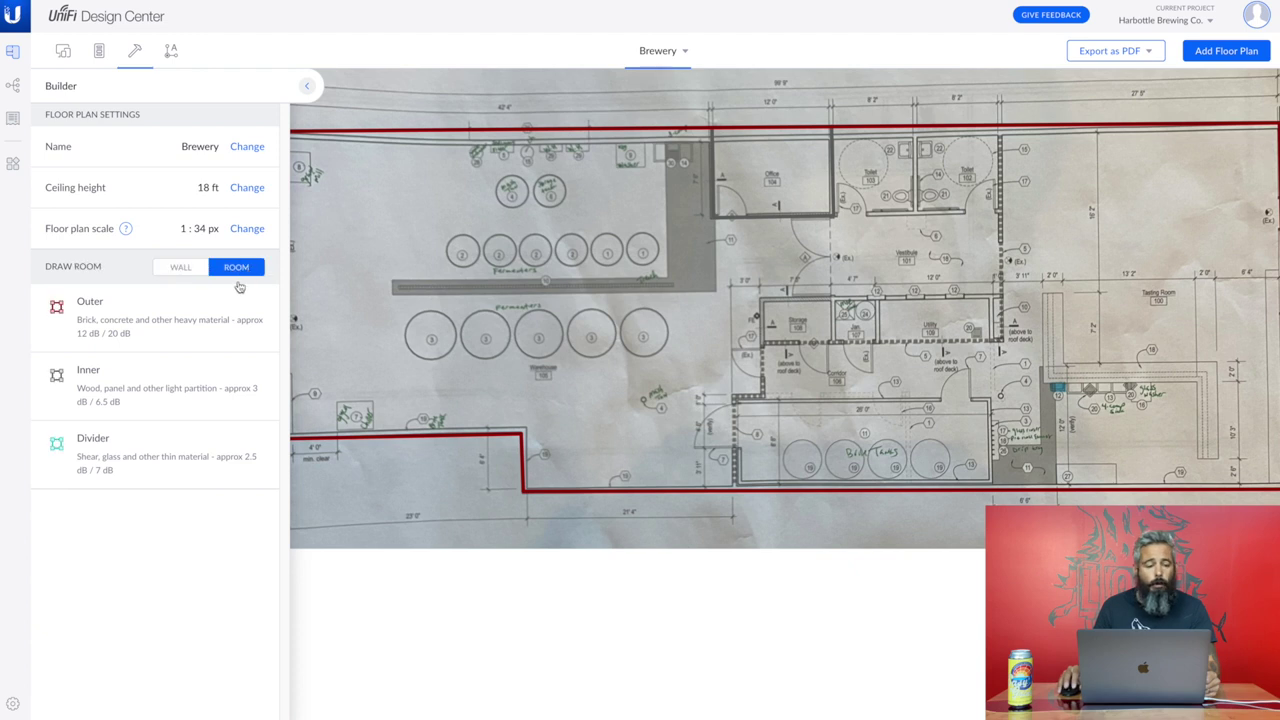
pyautogui.click(157, 376)
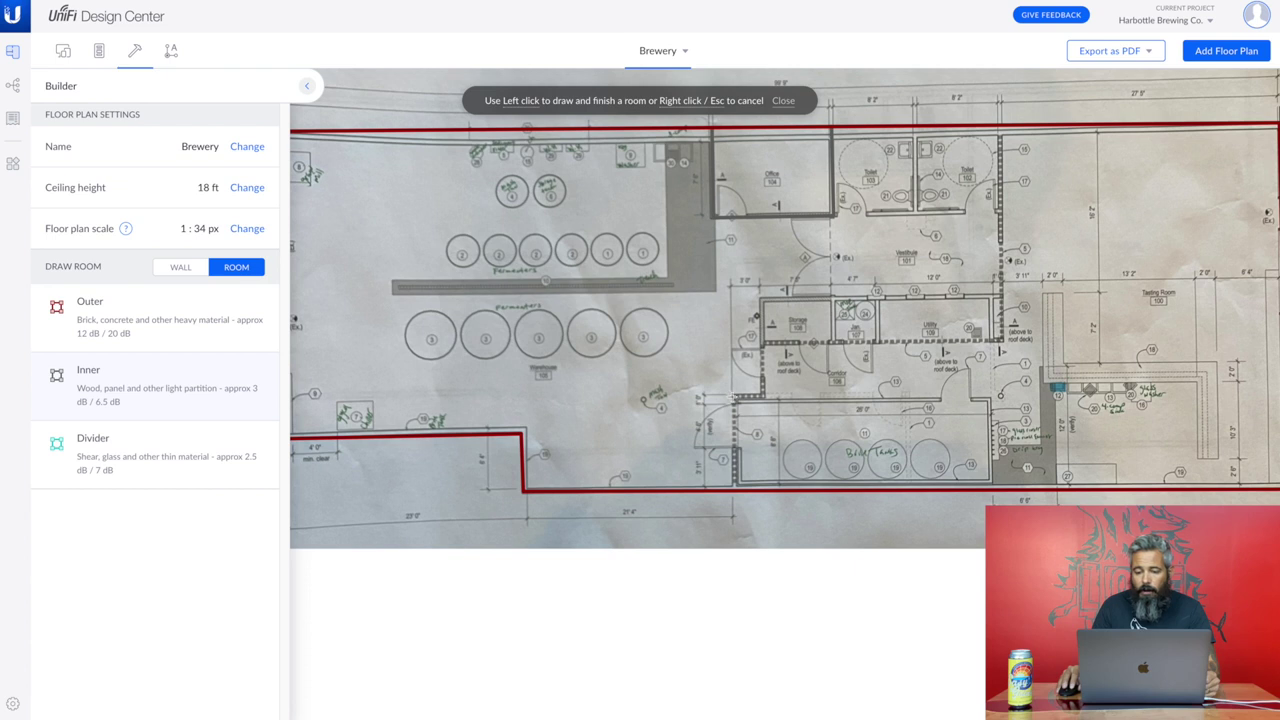
pyautogui.scroll(-3, 746, 403)
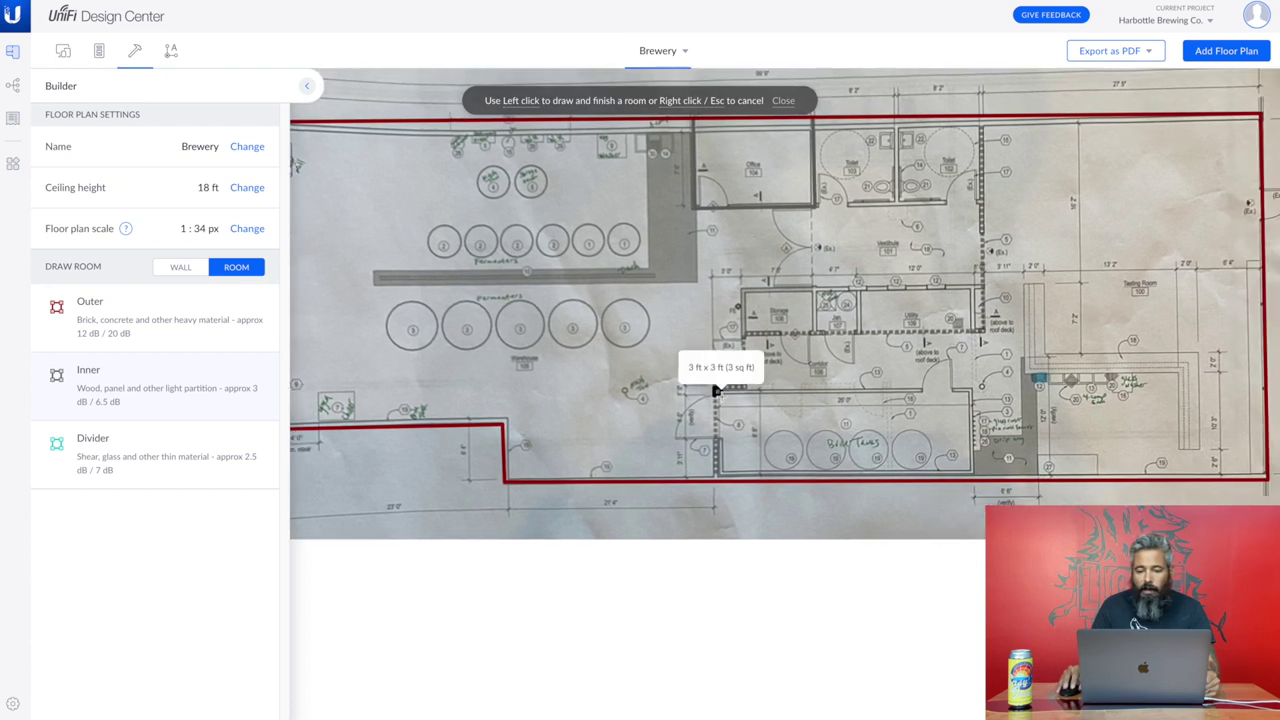
pyautogui.click(713, 388)
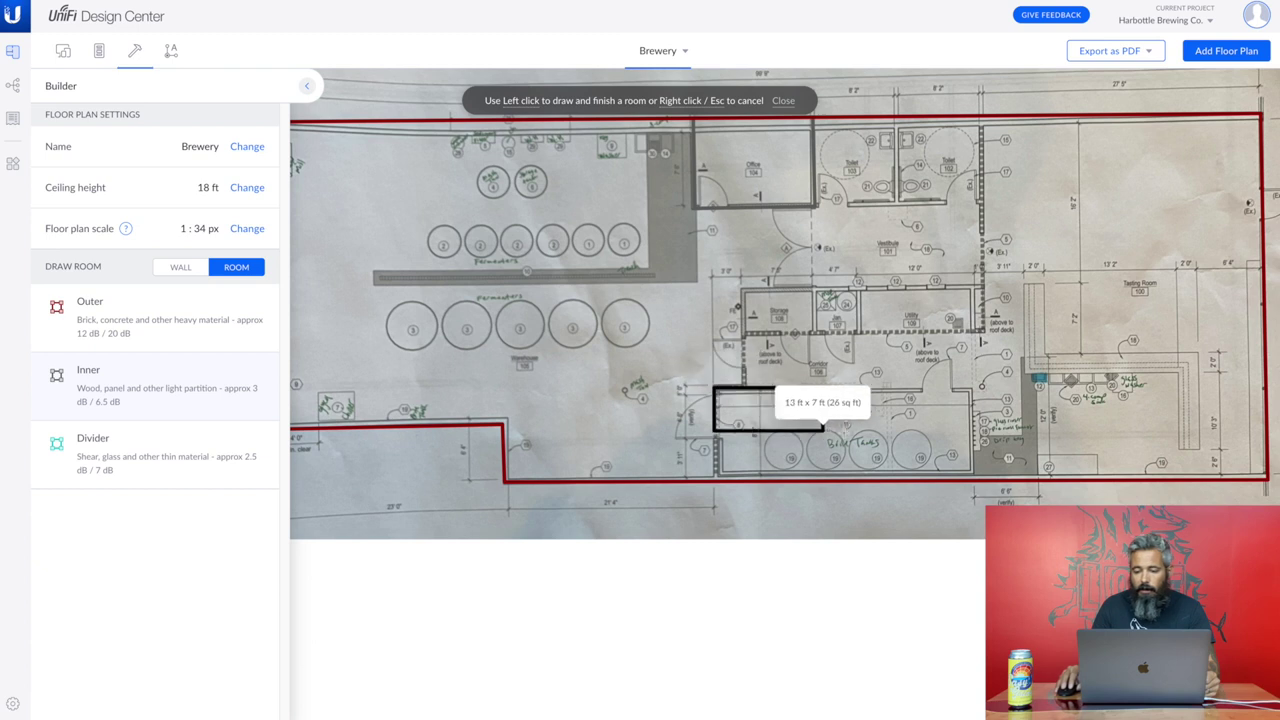
pyautogui.click(973, 480)
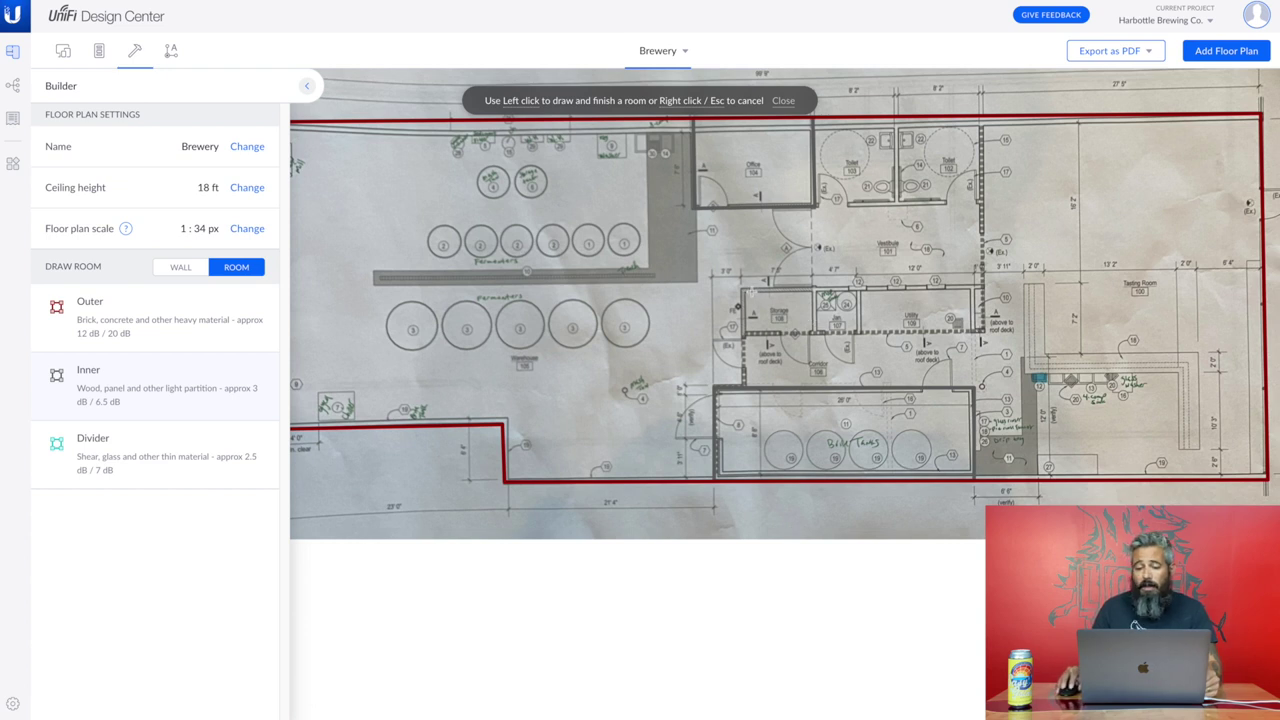
# Draw inner rooms of about 26 x 7 ft around the Storage-to-Utility block and about 16 x 10 ft around the two toilets.
pyautogui.click(739, 288)
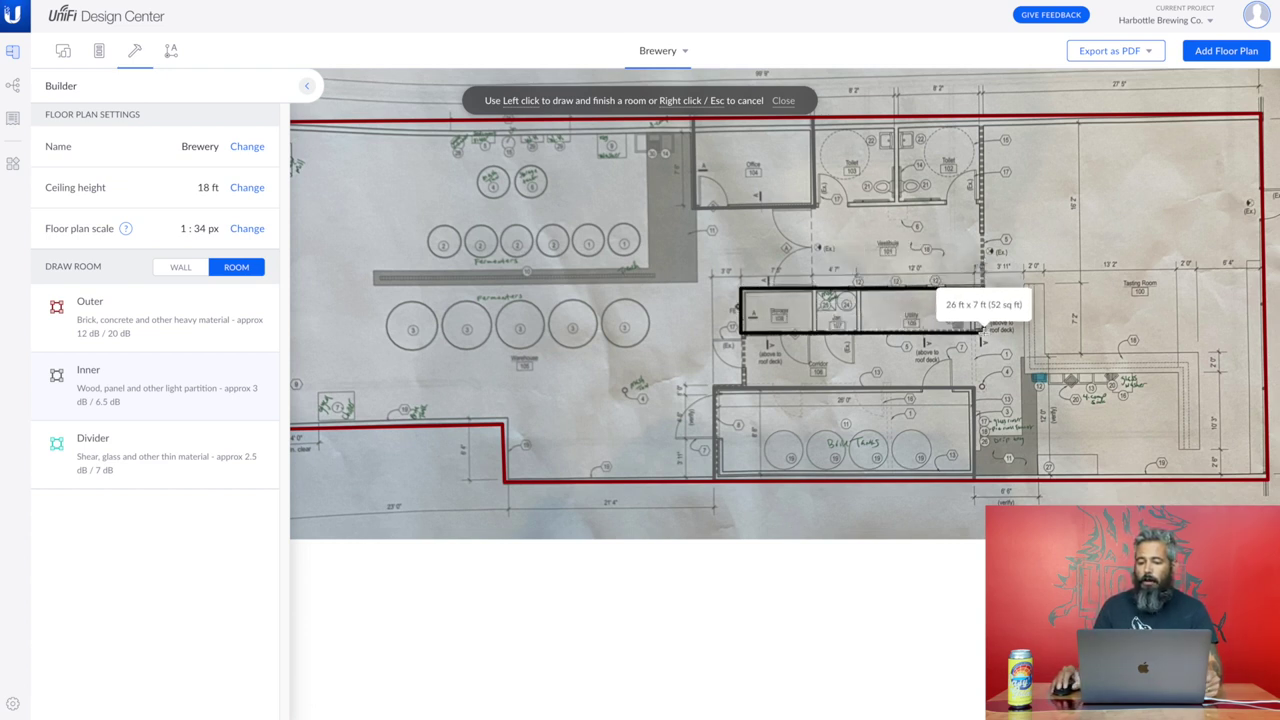
pyautogui.click(984, 327)
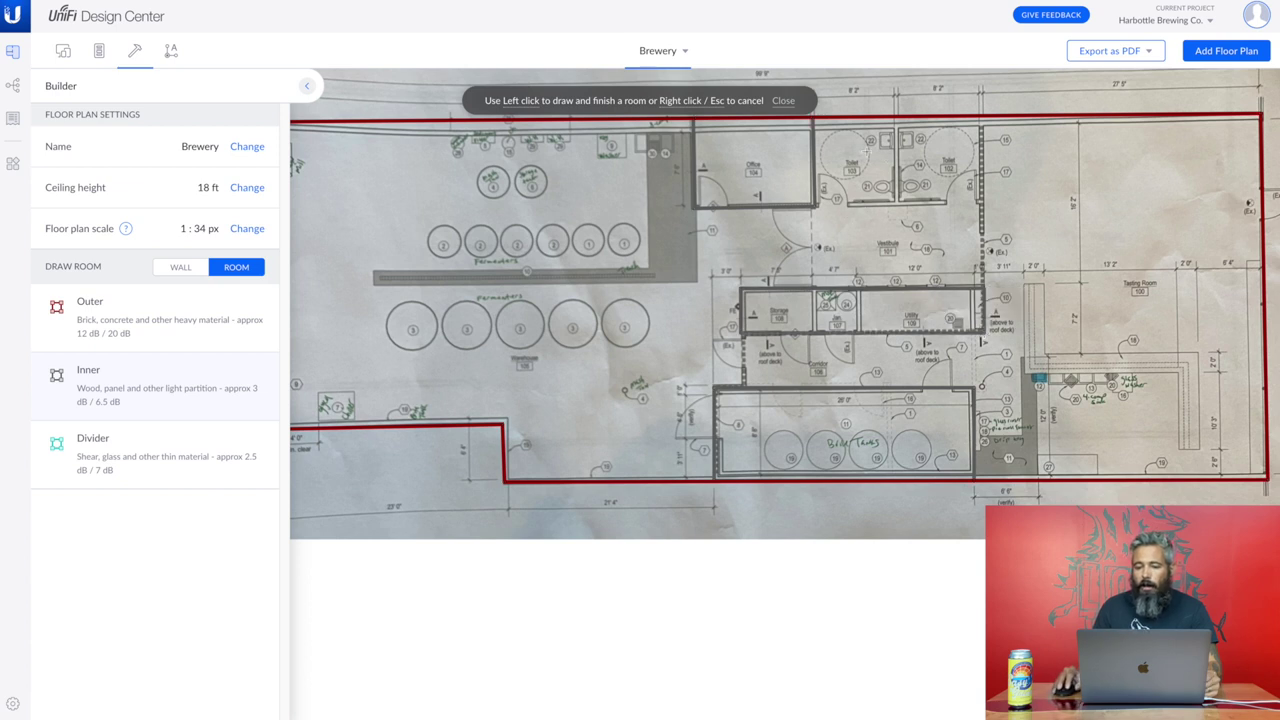
pyautogui.click(813, 121)
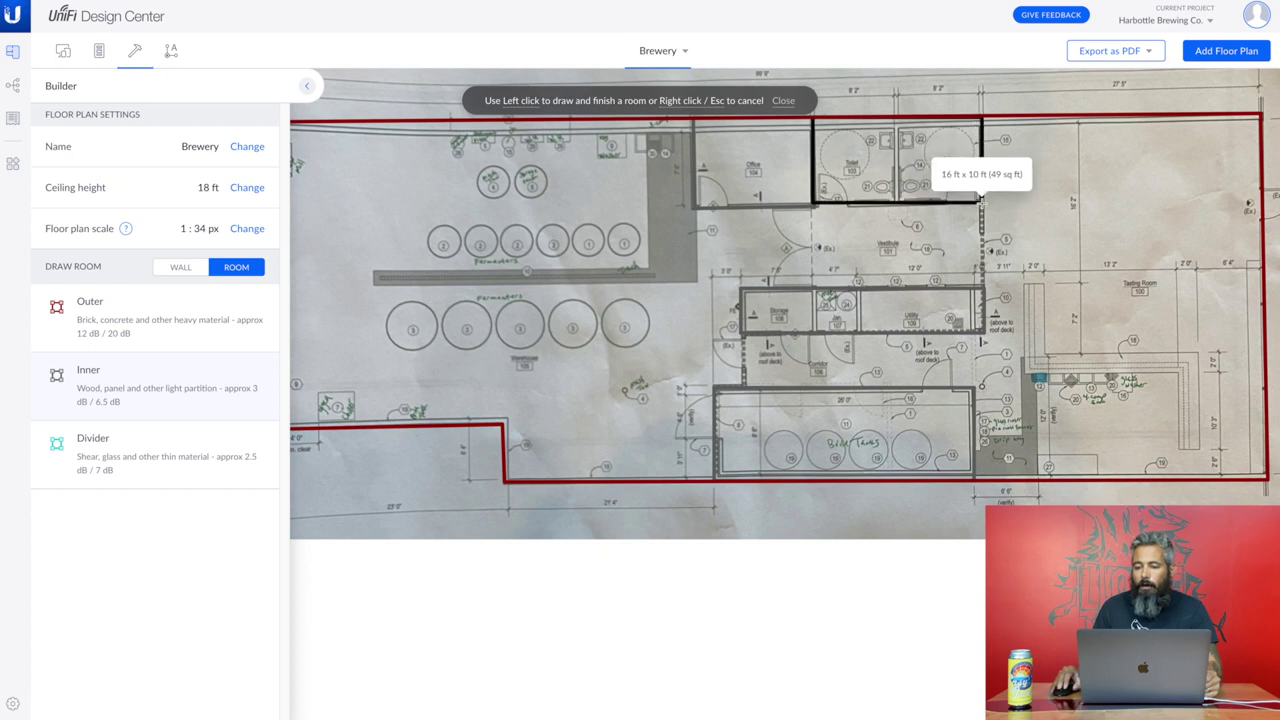
pyautogui.click(981, 203)
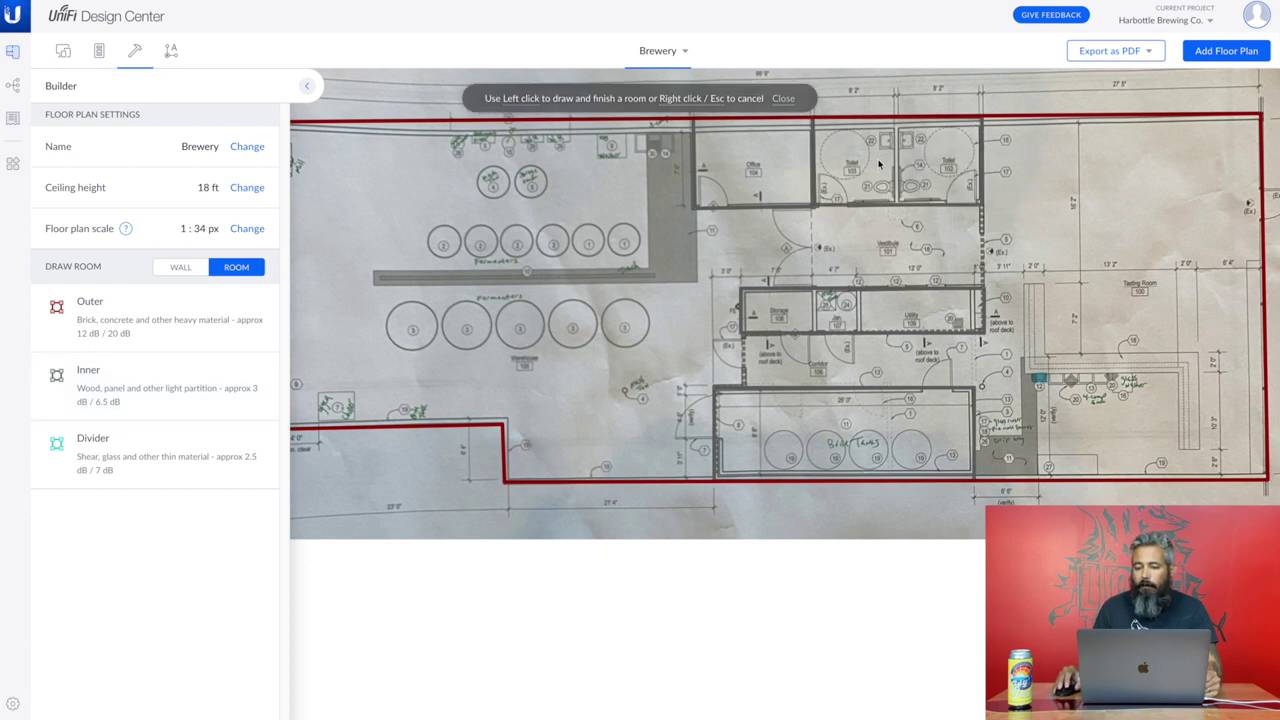
pyautogui.click(815, 155)
pyautogui.click(811, 106)
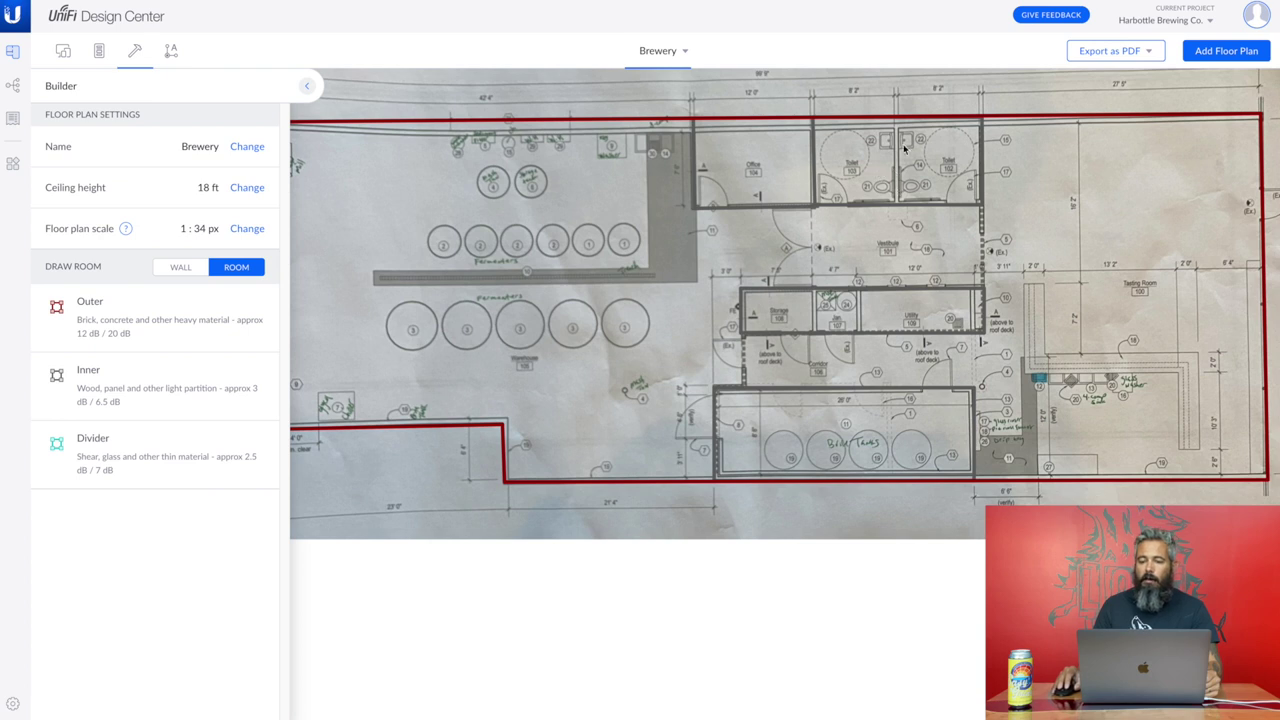
pyautogui.click(173, 399)
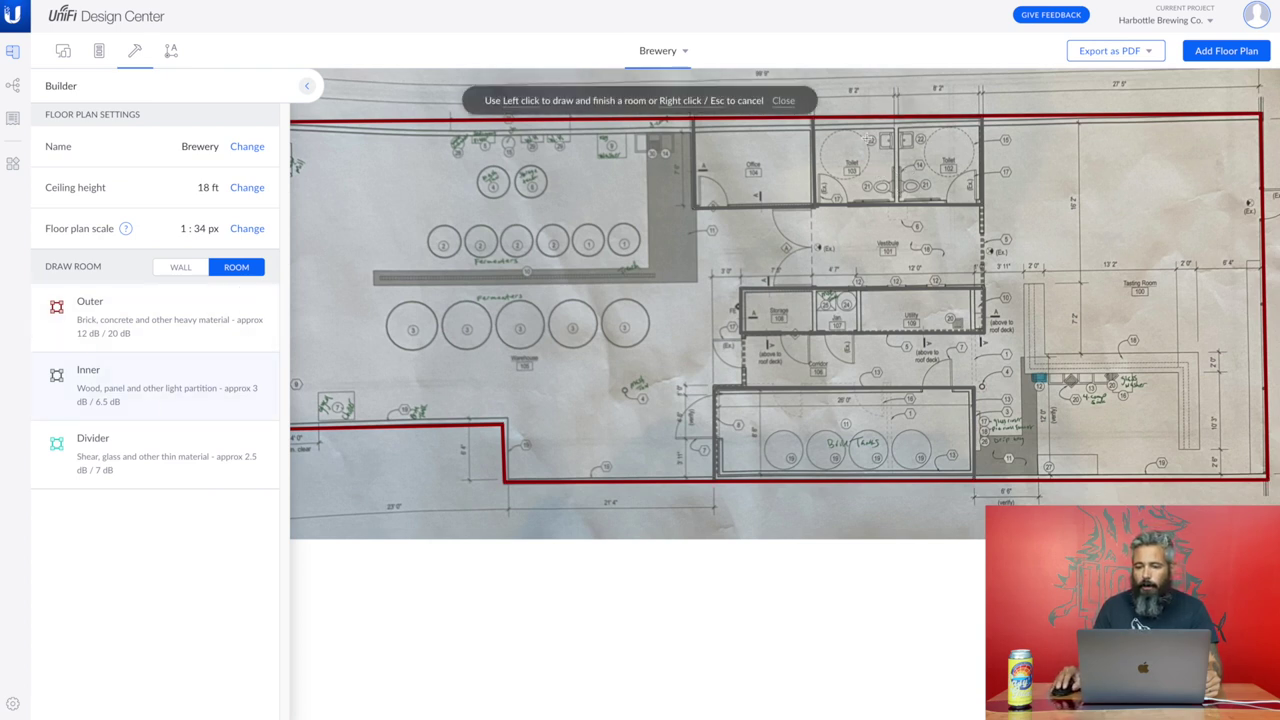
# Draw an inner wall between the two toilets, from the upper outer wall down to the toilets' lower wall.
pyautogui.click(182, 267)
pyautogui.click(142, 374)
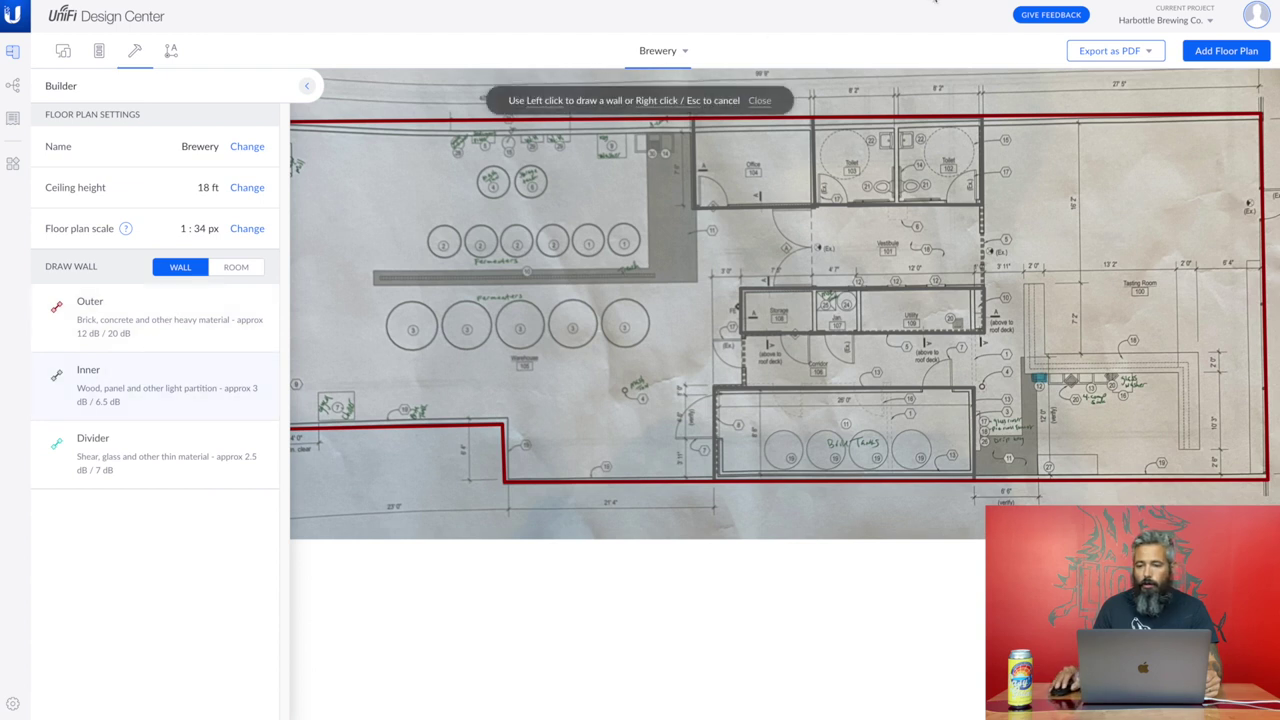
pyautogui.click(900, 118)
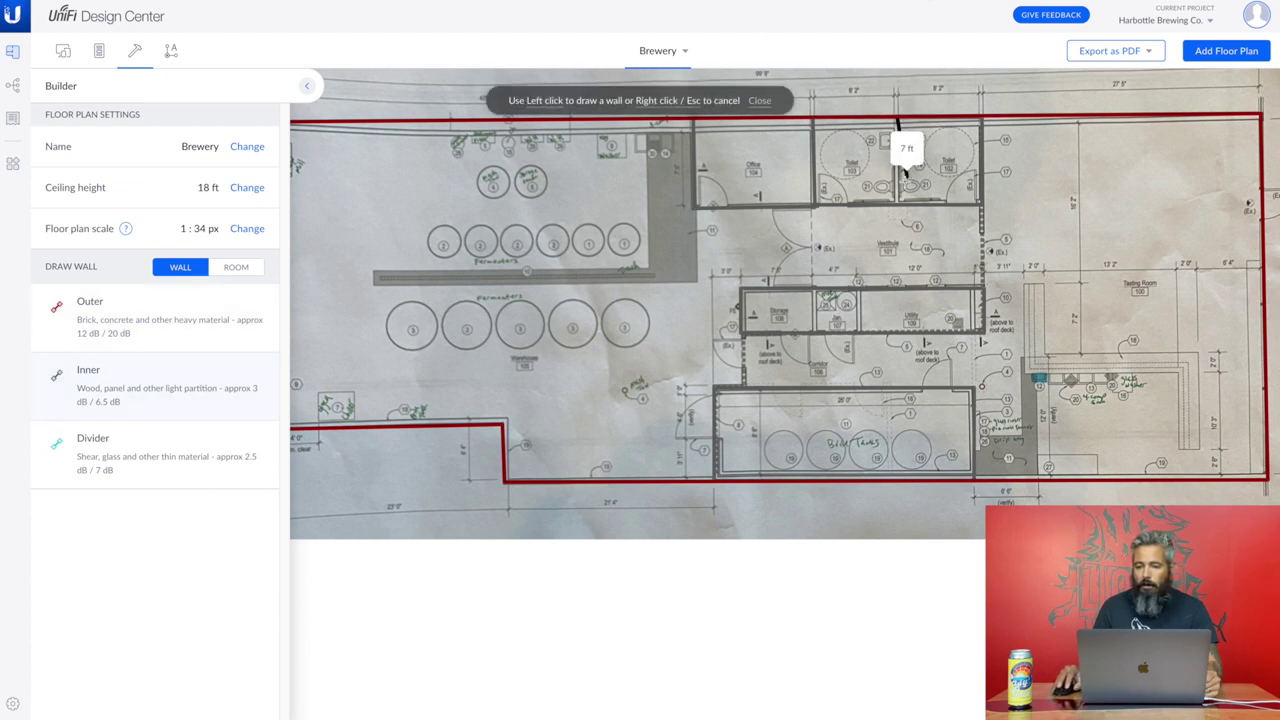
pyautogui.click(897, 203)
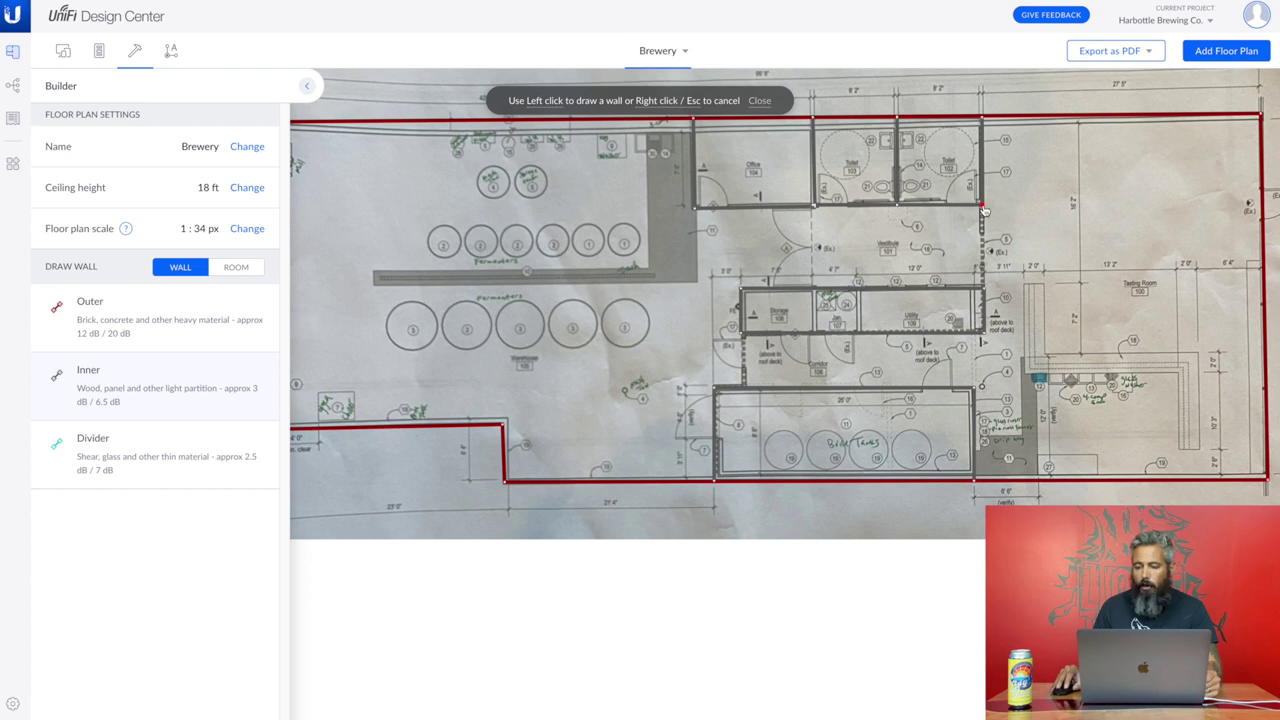
# Extend the outer side wall of the toilet next to the Tasting Room a short way down along the Vestibule with an inner wall.
pyautogui.rightClick(983, 210)
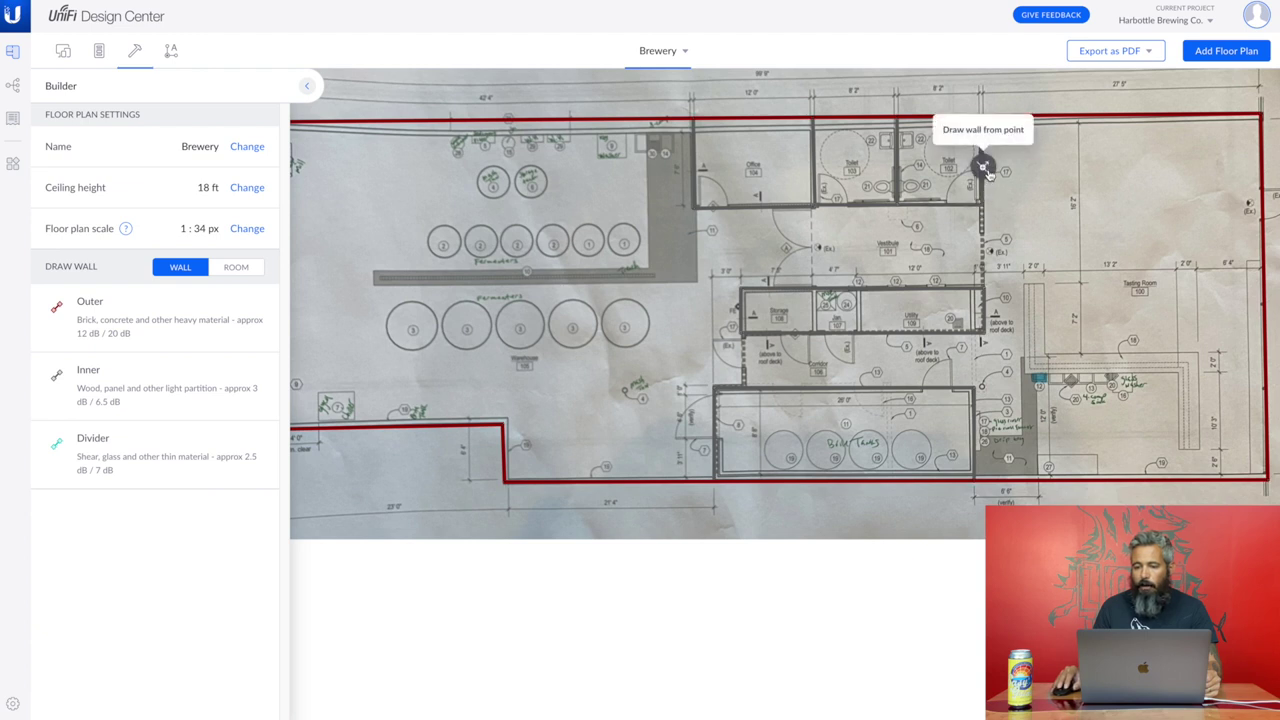
pyautogui.click(983, 166)
pyautogui.click(1030, 194)
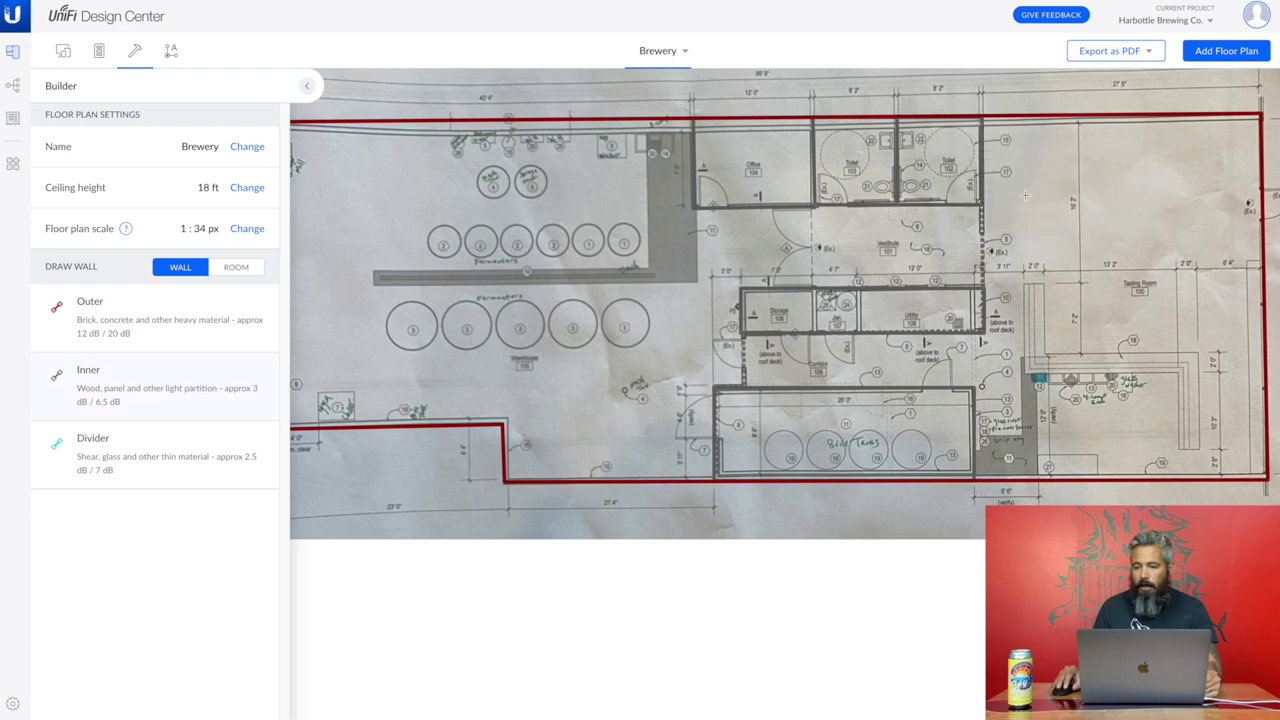
pyautogui.click(983, 224)
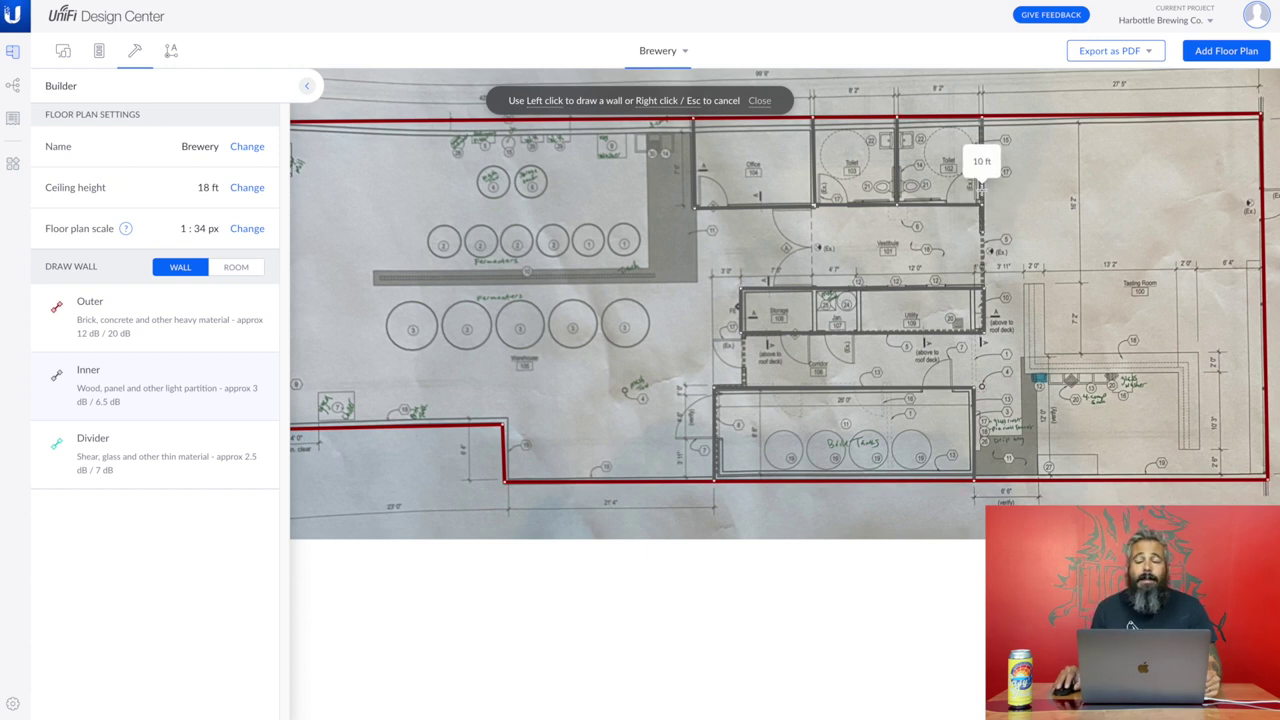
pyautogui.click(982, 186)
pyautogui.press('Escape')
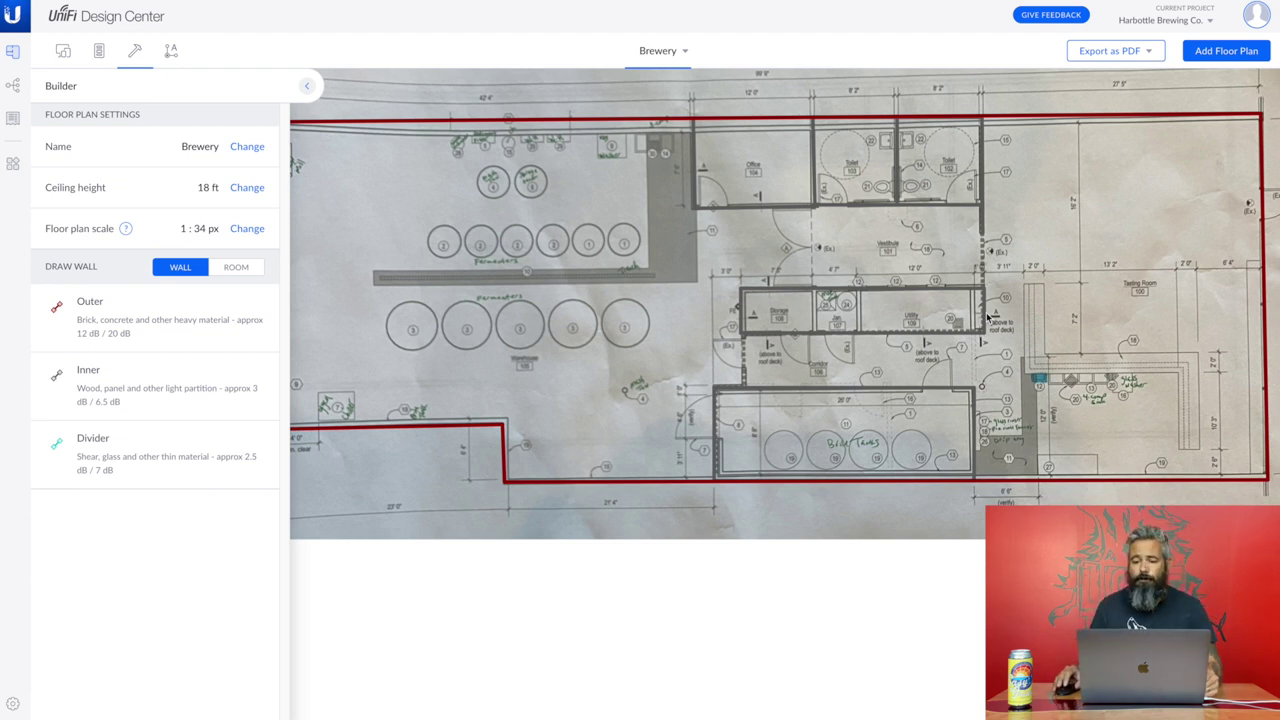
pyautogui.click(738, 301)
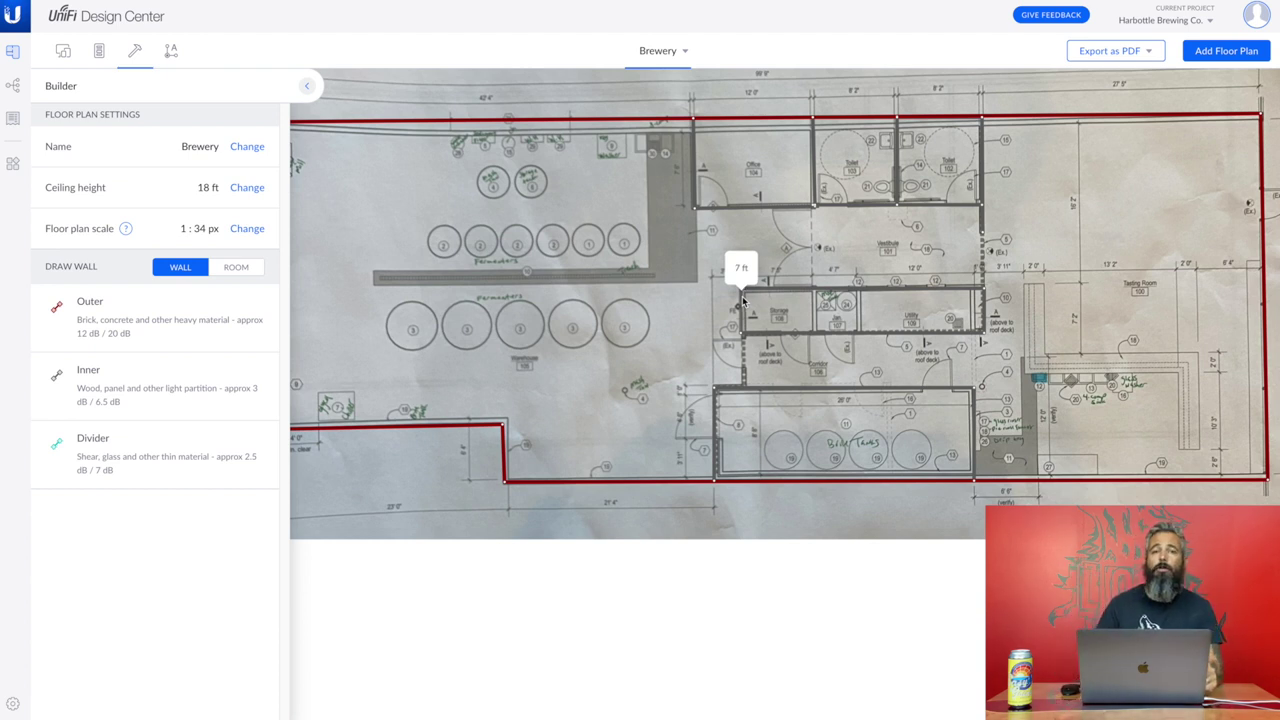
pyautogui.press('Escape')
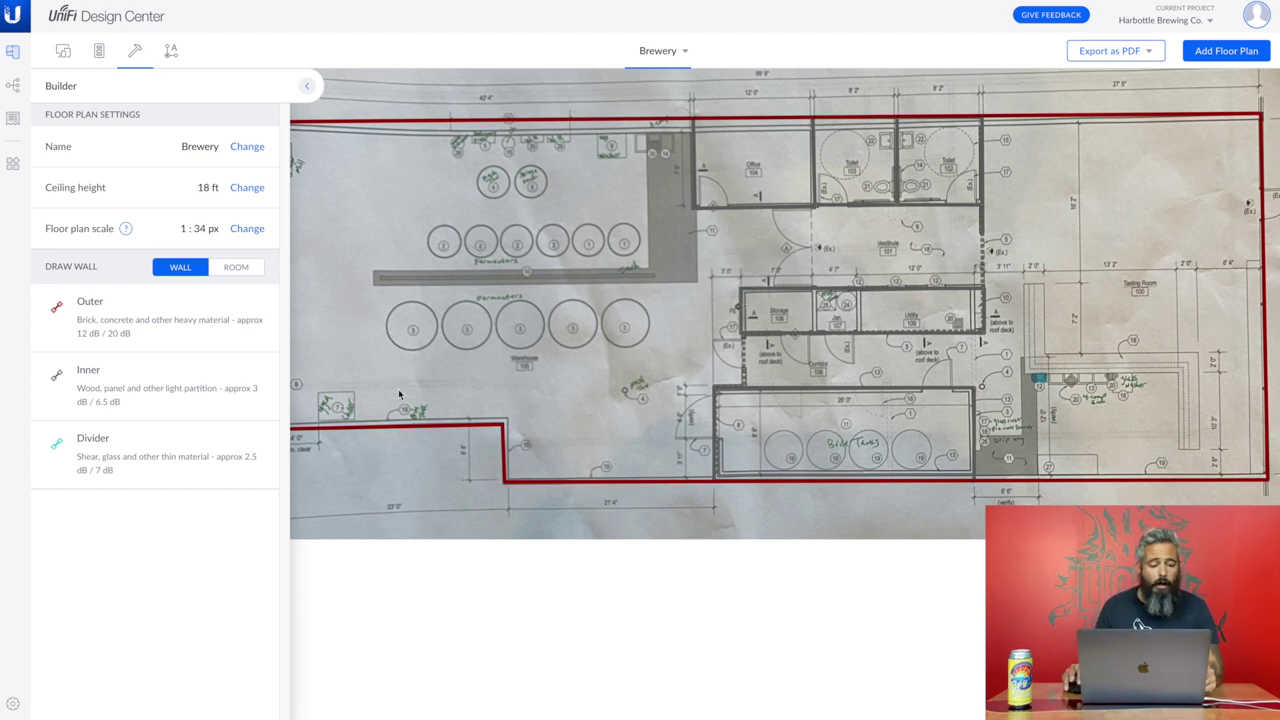
# Draw a divider wall about 10 ft long across the Vestibule's double doors, from the Office's lower corner to the Storage block.
pyautogui.click(160, 448)
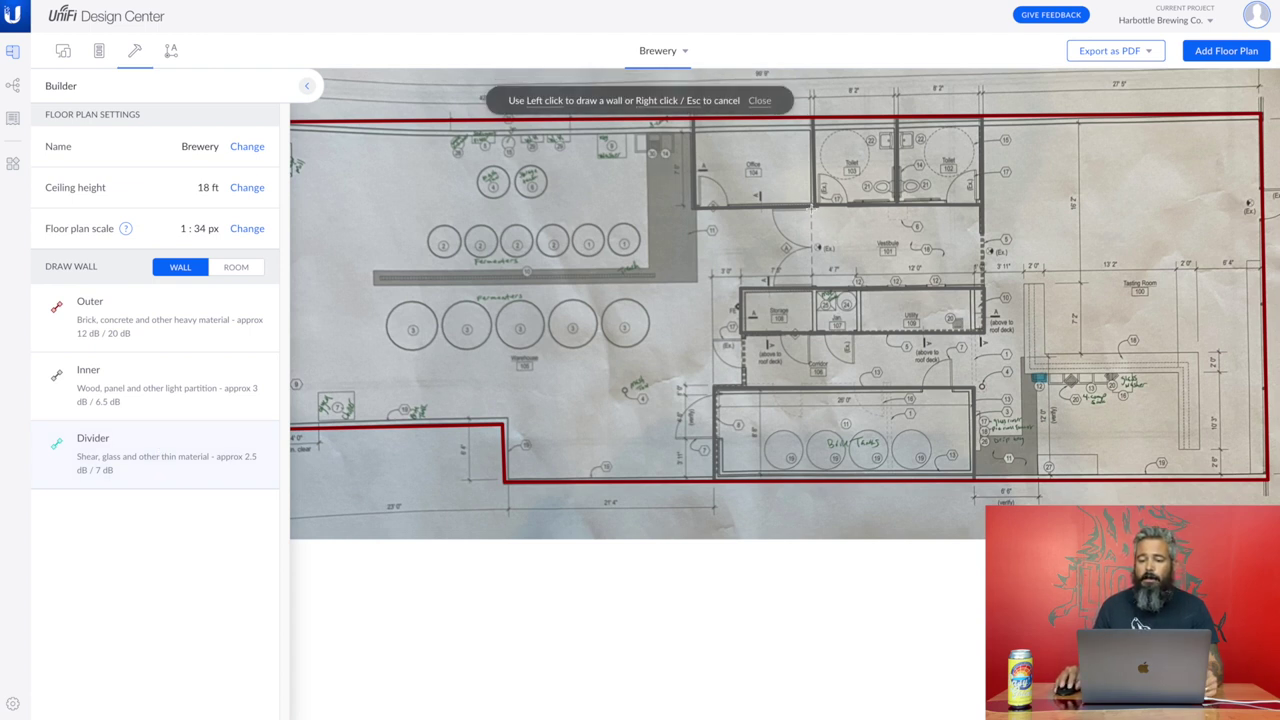
pyautogui.click(813, 209)
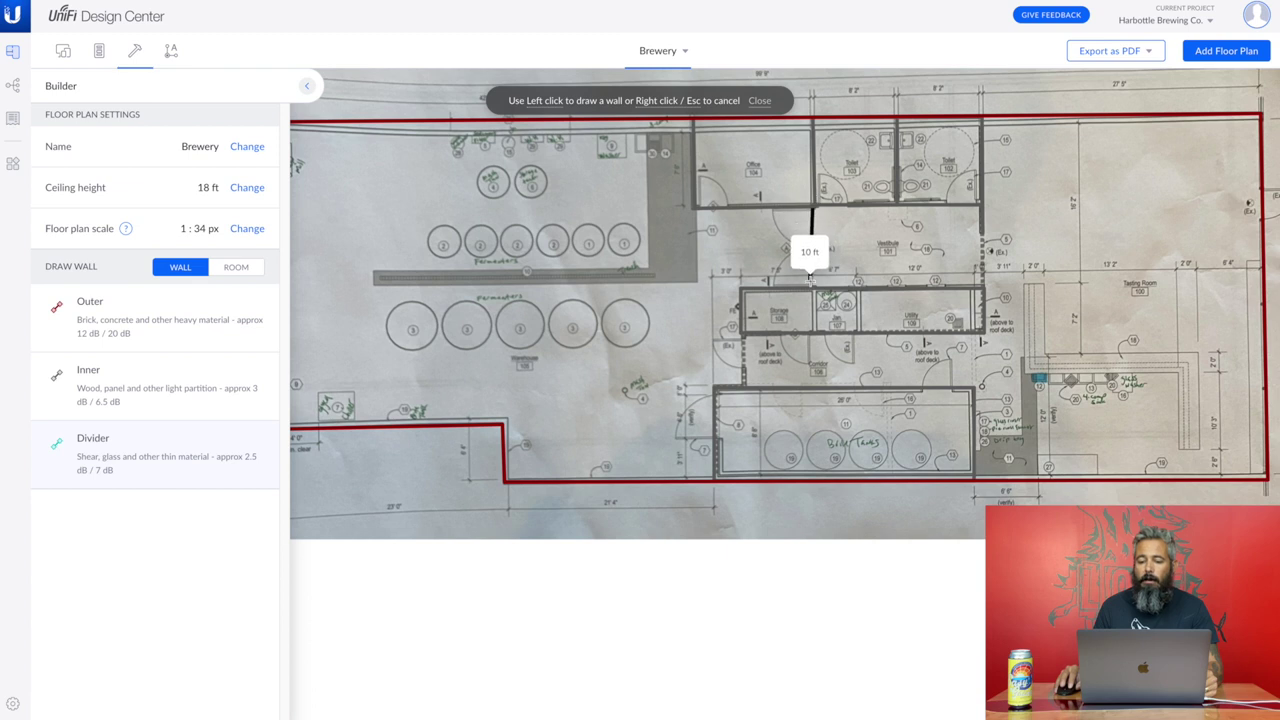
pyautogui.click(813, 287)
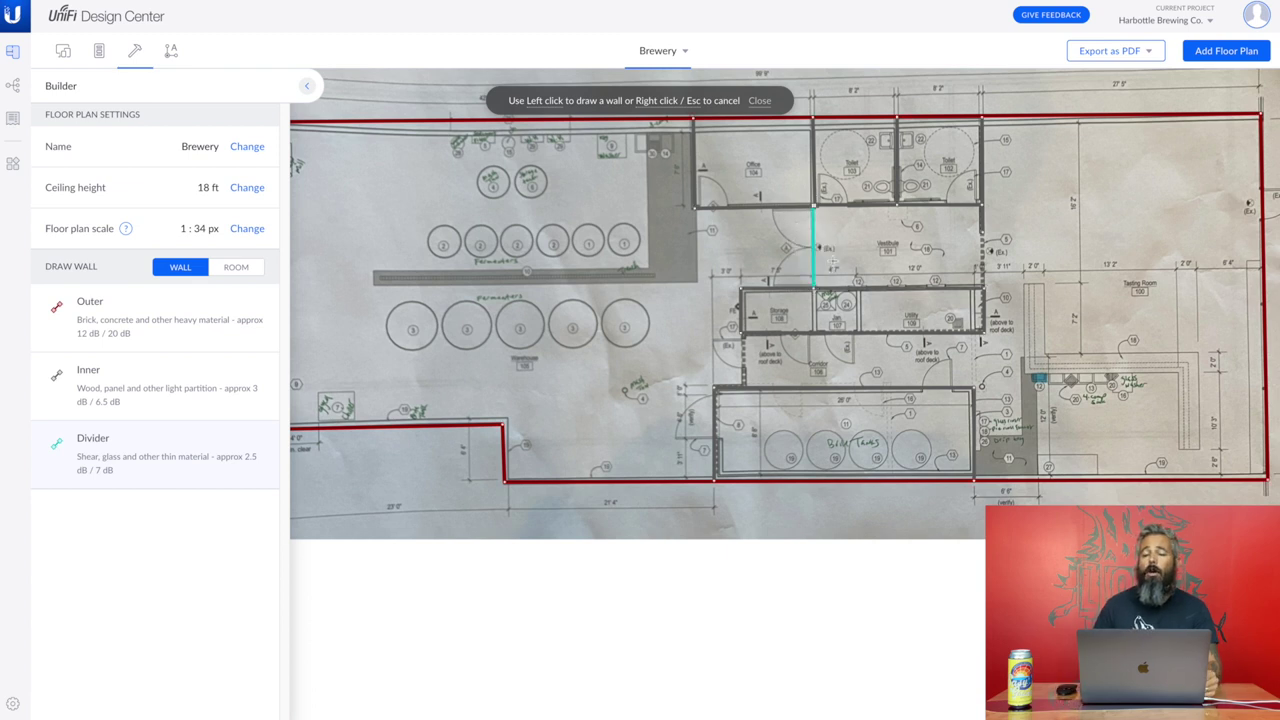
pyautogui.press('Escape')
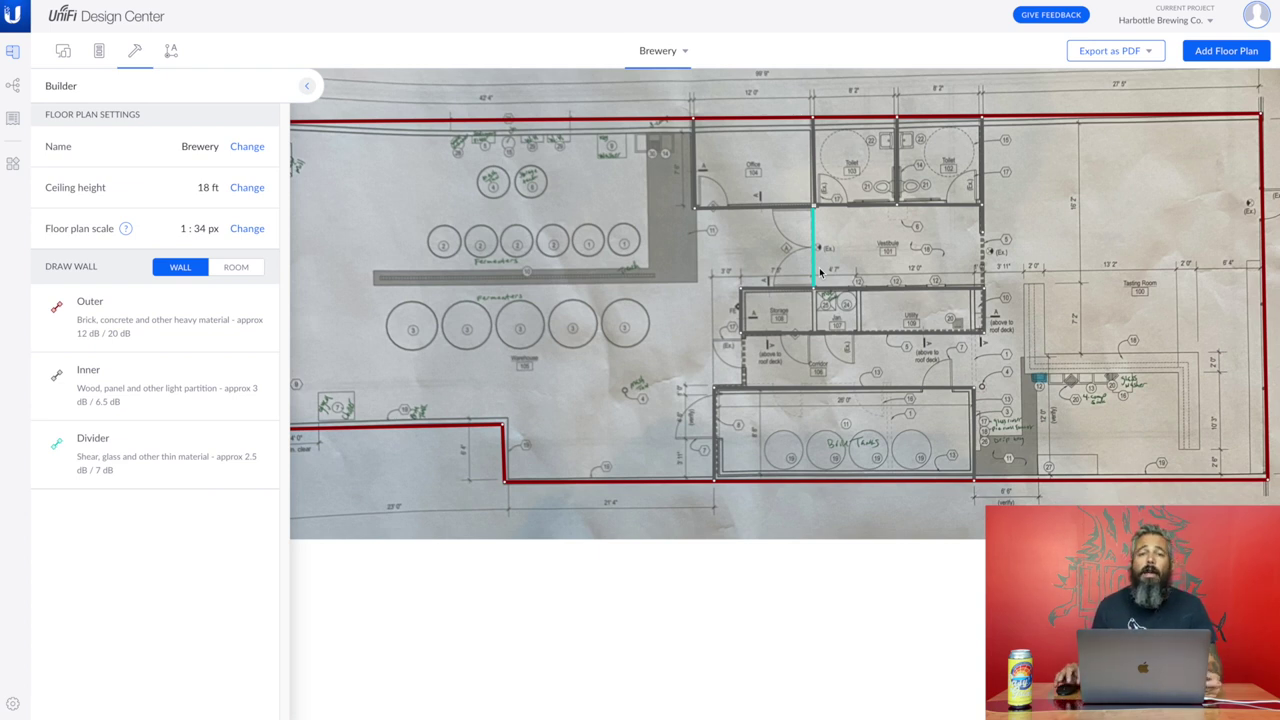
# Draw an inner wall about 7 ft long from Storage's lower corner across the Corridor entrance to the Brite Tanks room.
pyautogui.click(160, 385)
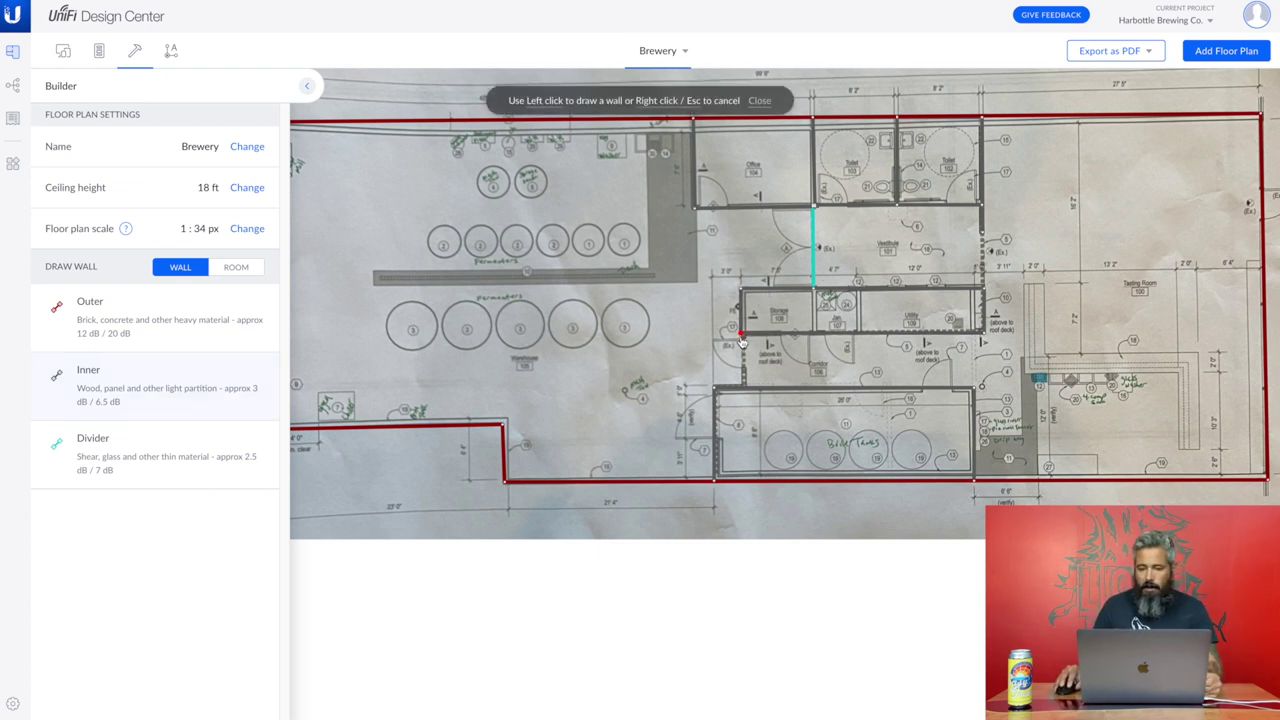
pyautogui.click(741, 337)
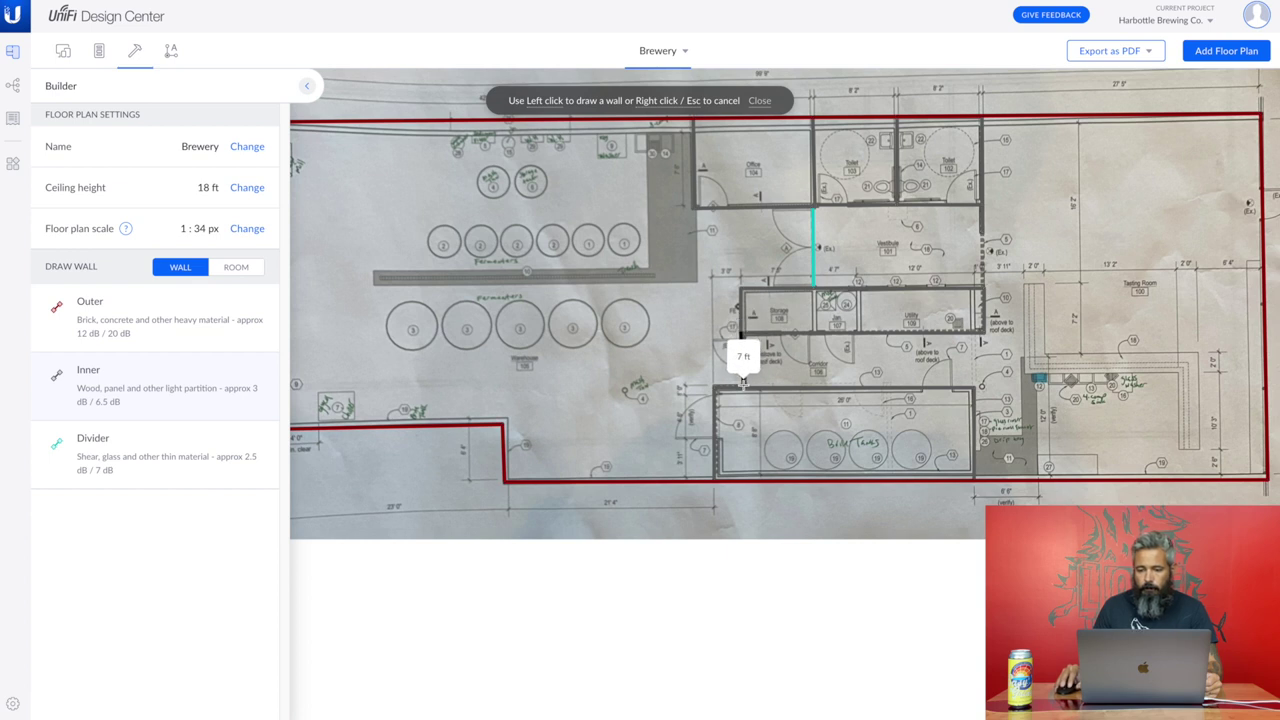
pyautogui.click(743, 381)
pyautogui.rightClick(843, 345)
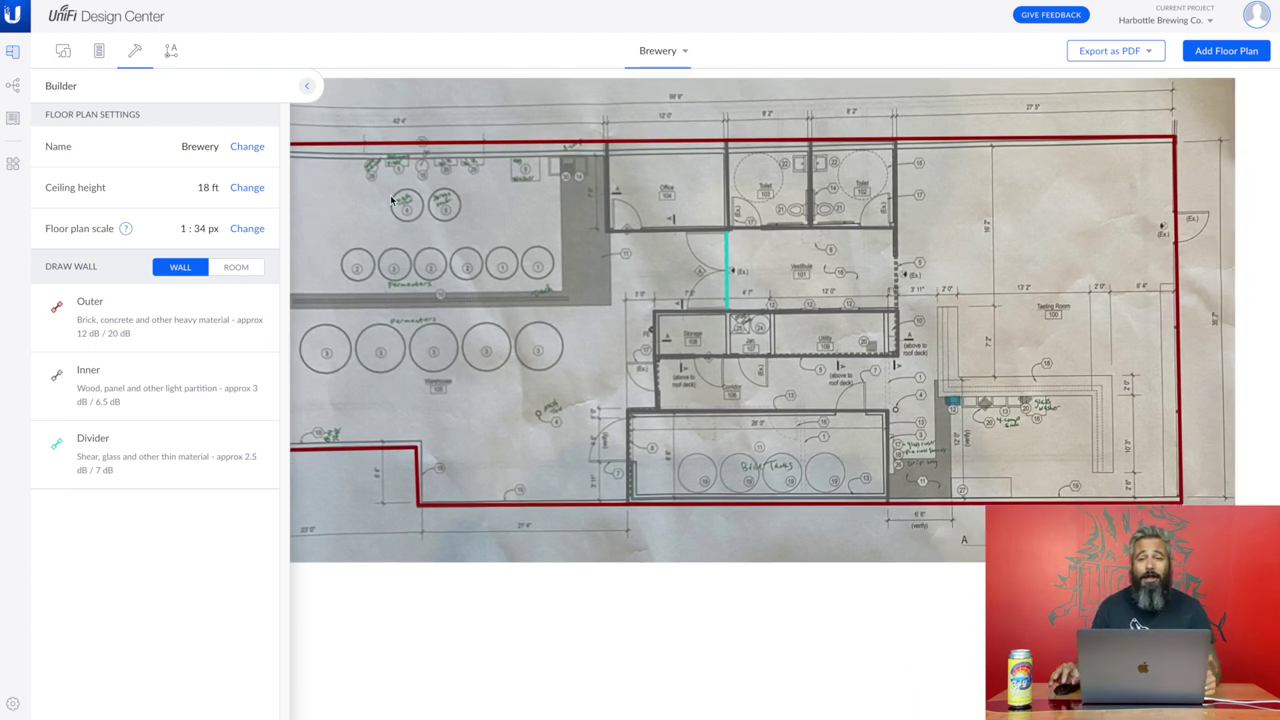
# Place an Existing 24U Communications Rack in the Office corner where the upper outer wall meets the toilet-side wall.
pyautogui.moveTo(415, 180); pyautogui.dragTo(552, 178)
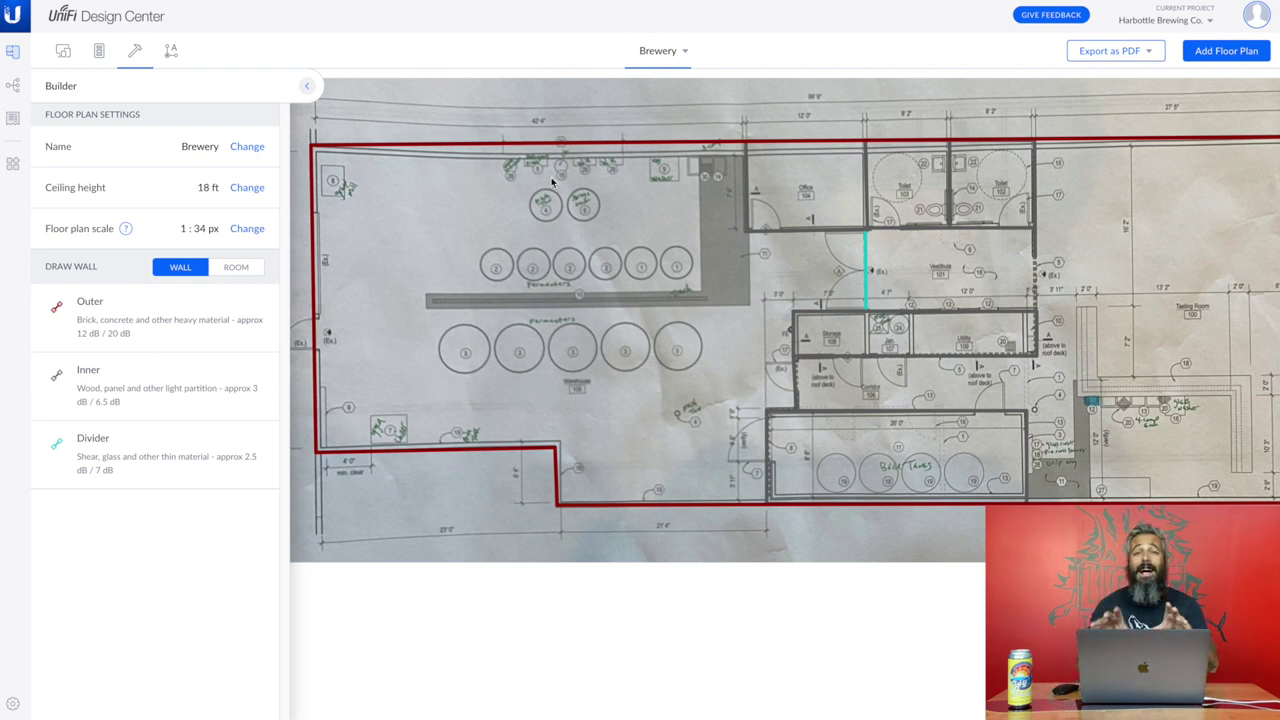
pyautogui.press('Escape')
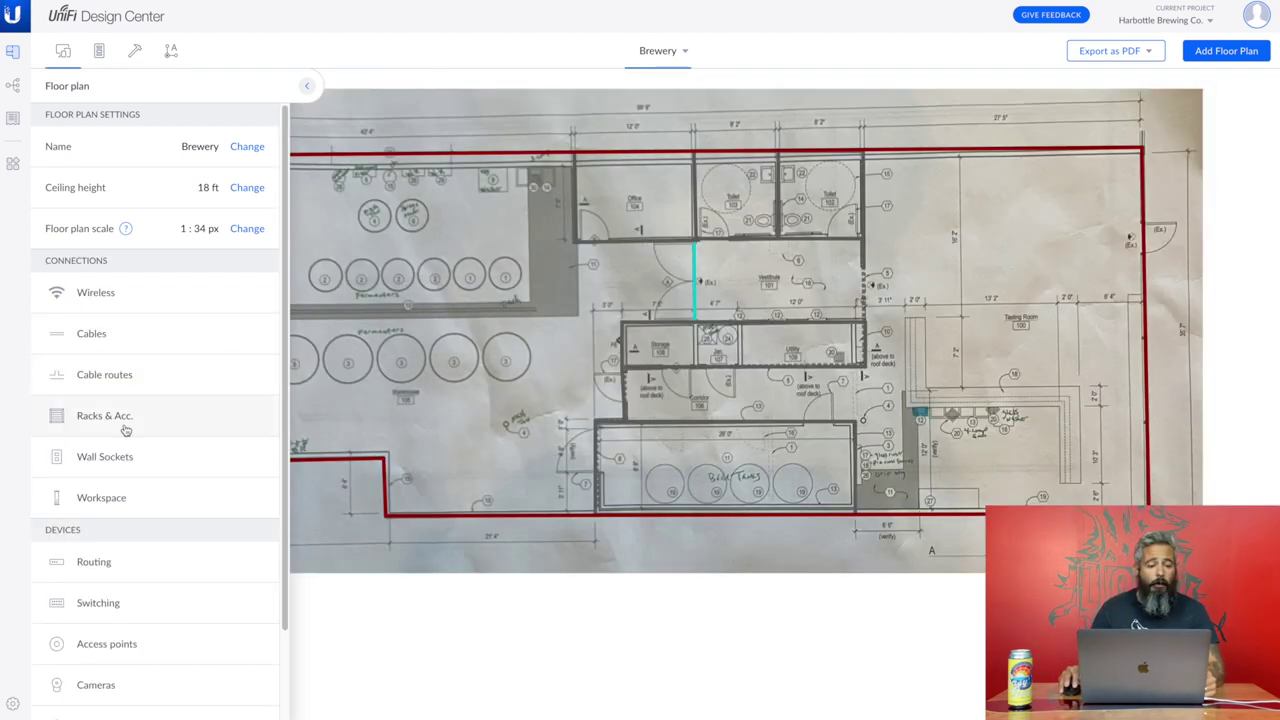
pyautogui.click(123, 419)
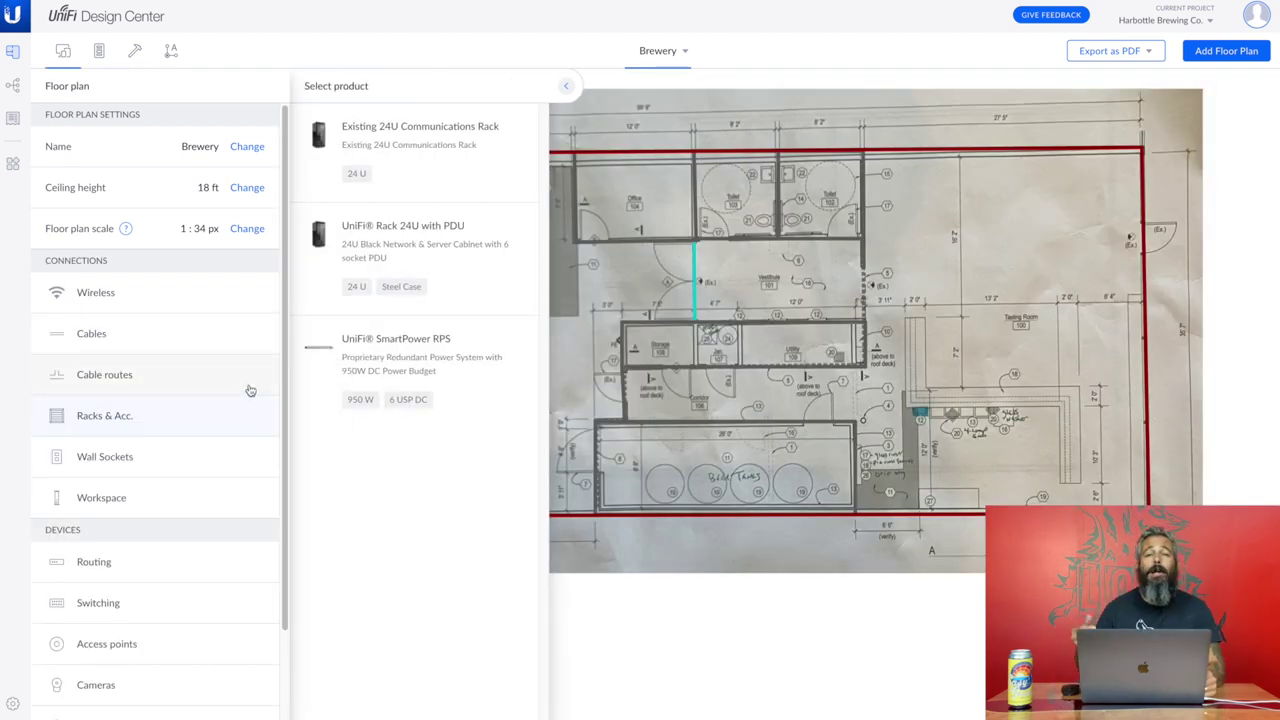
pyautogui.click(437, 142)
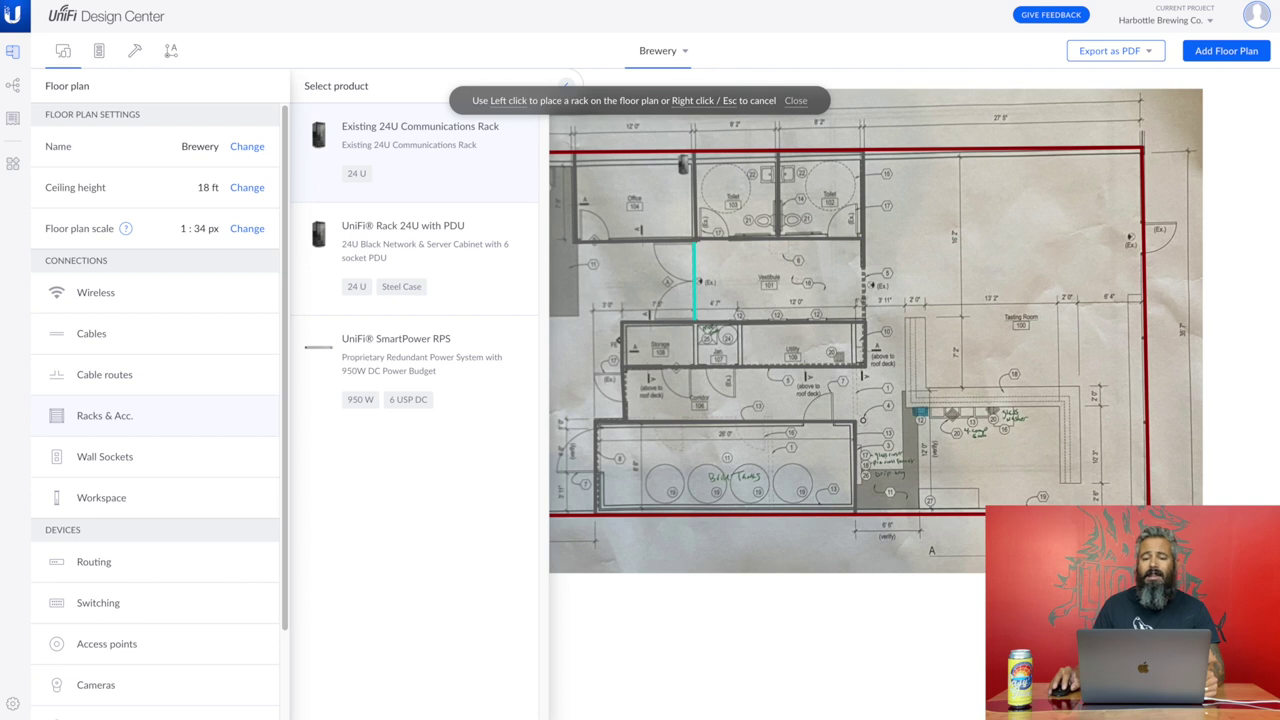
pyautogui.click(683, 165)
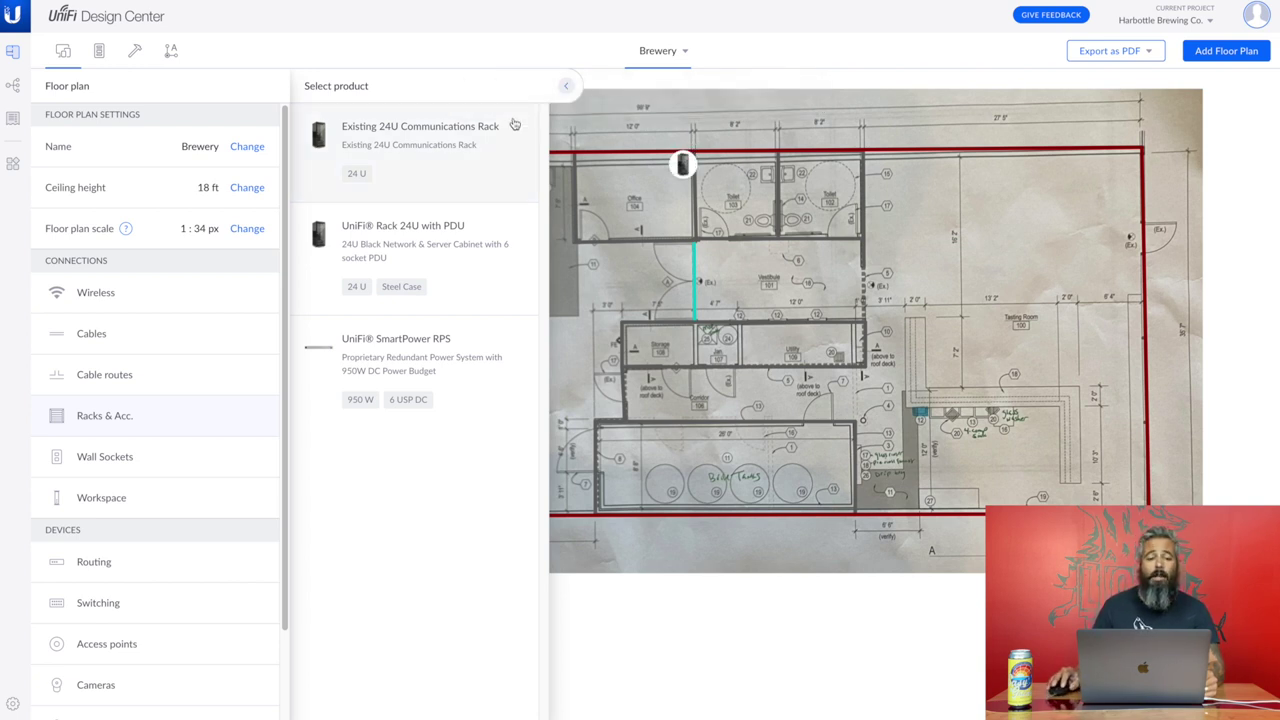
pyautogui.click(565, 86)
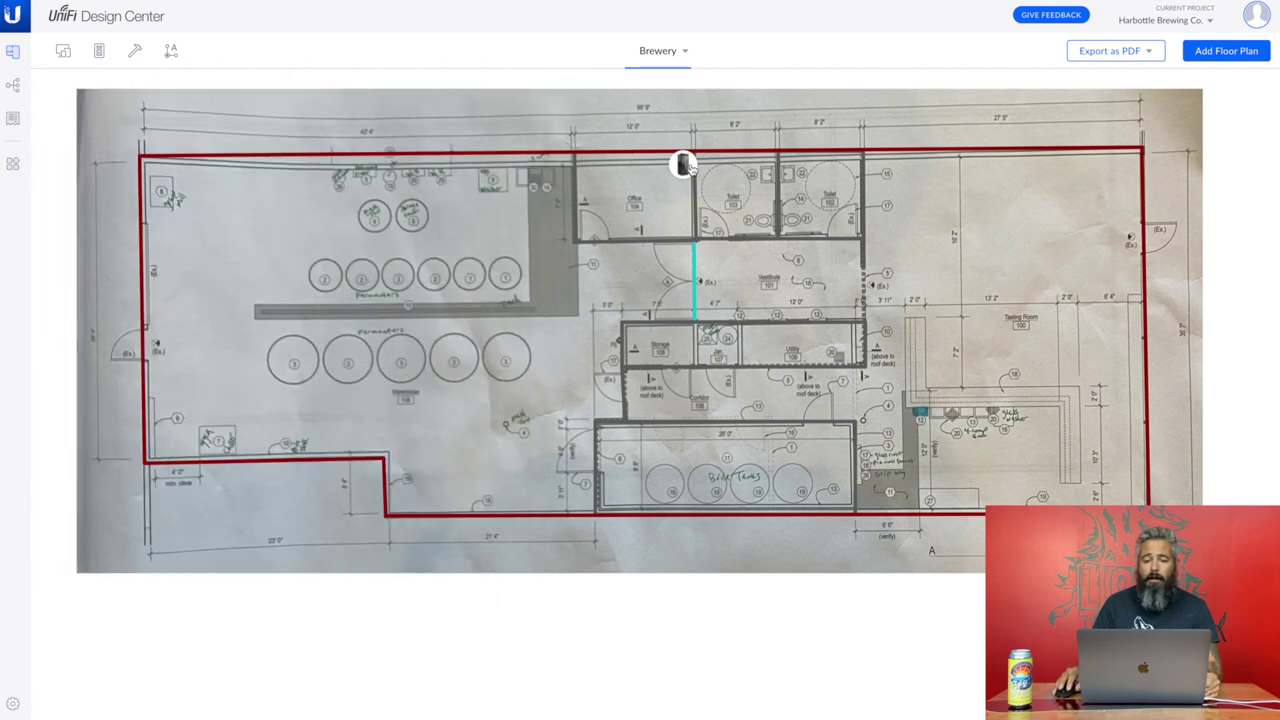
# Open the Office rack's details and examine its slots, PoE ports, power and mode settings.
pyautogui.click(683, 165)
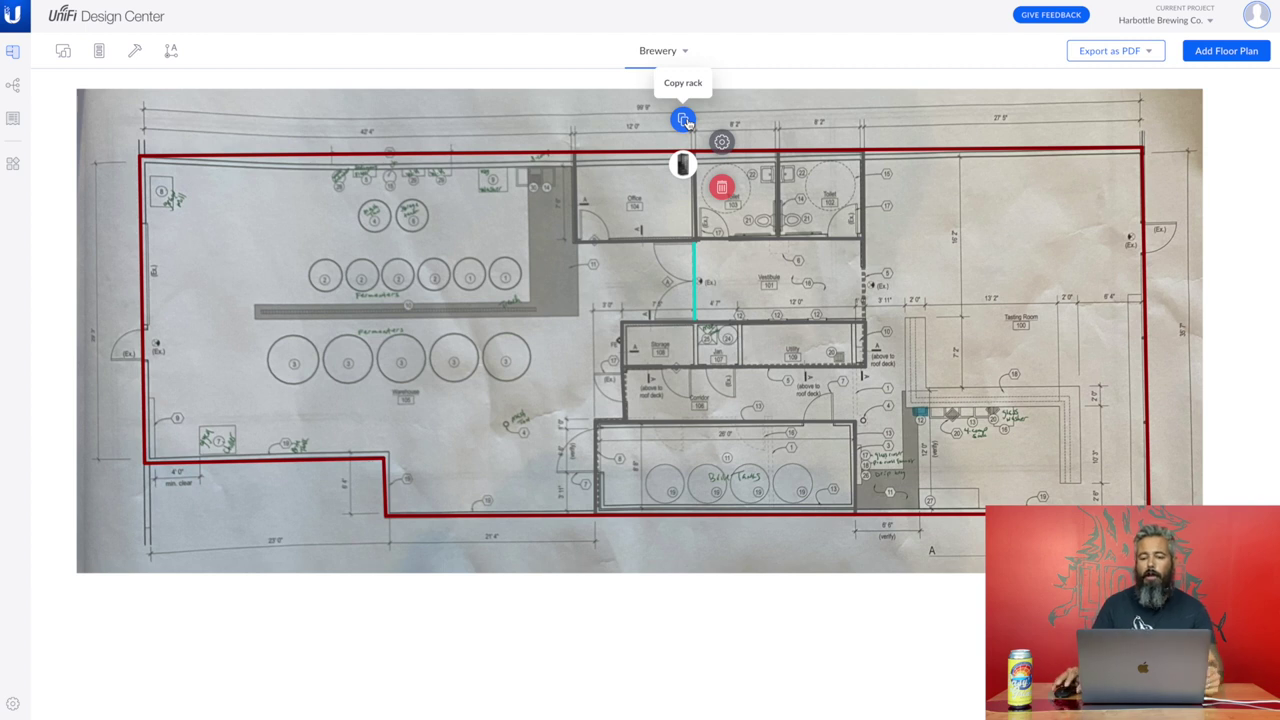
pyautogui.click(686, 122)
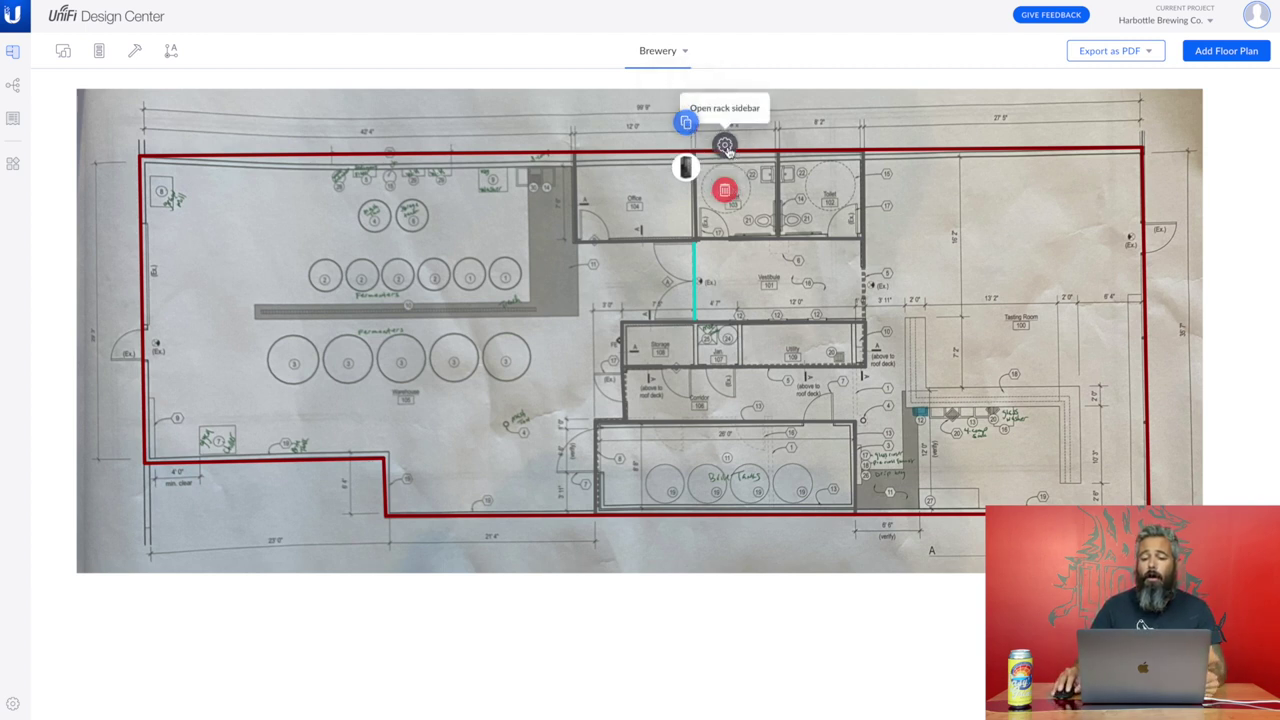
pyautogui.click(726, 147)
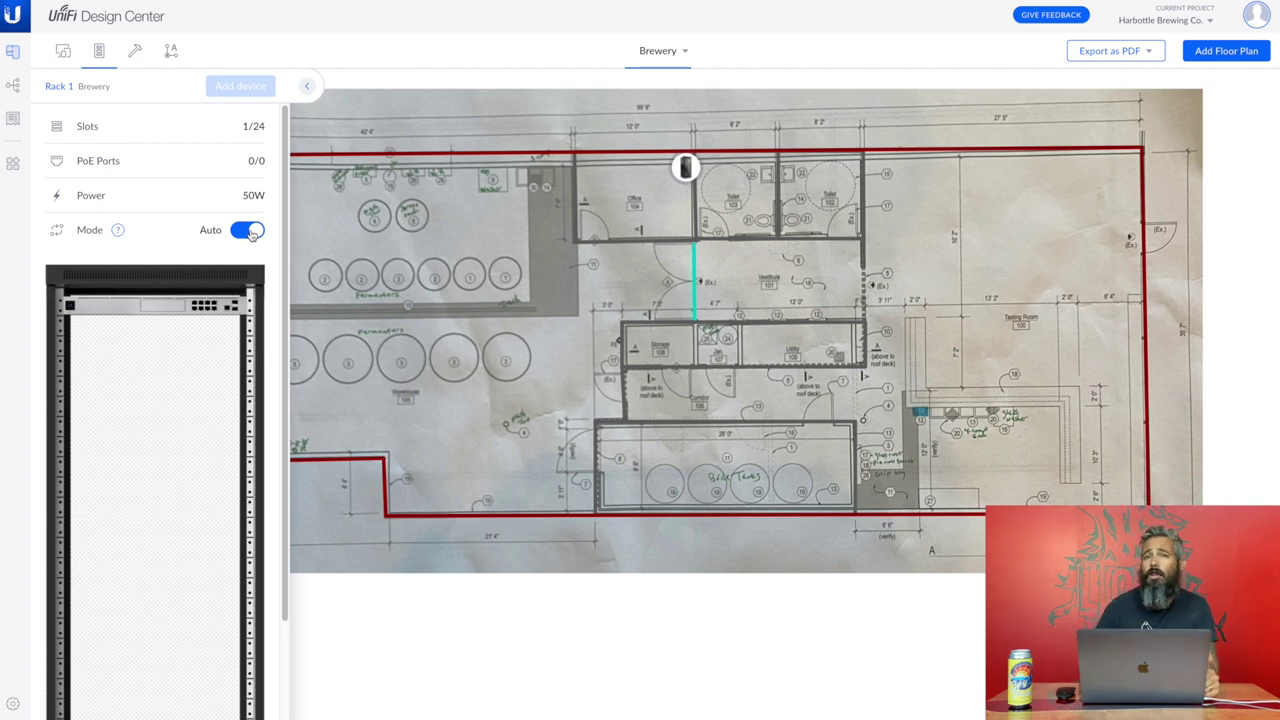
pyautogui.press('Escape')
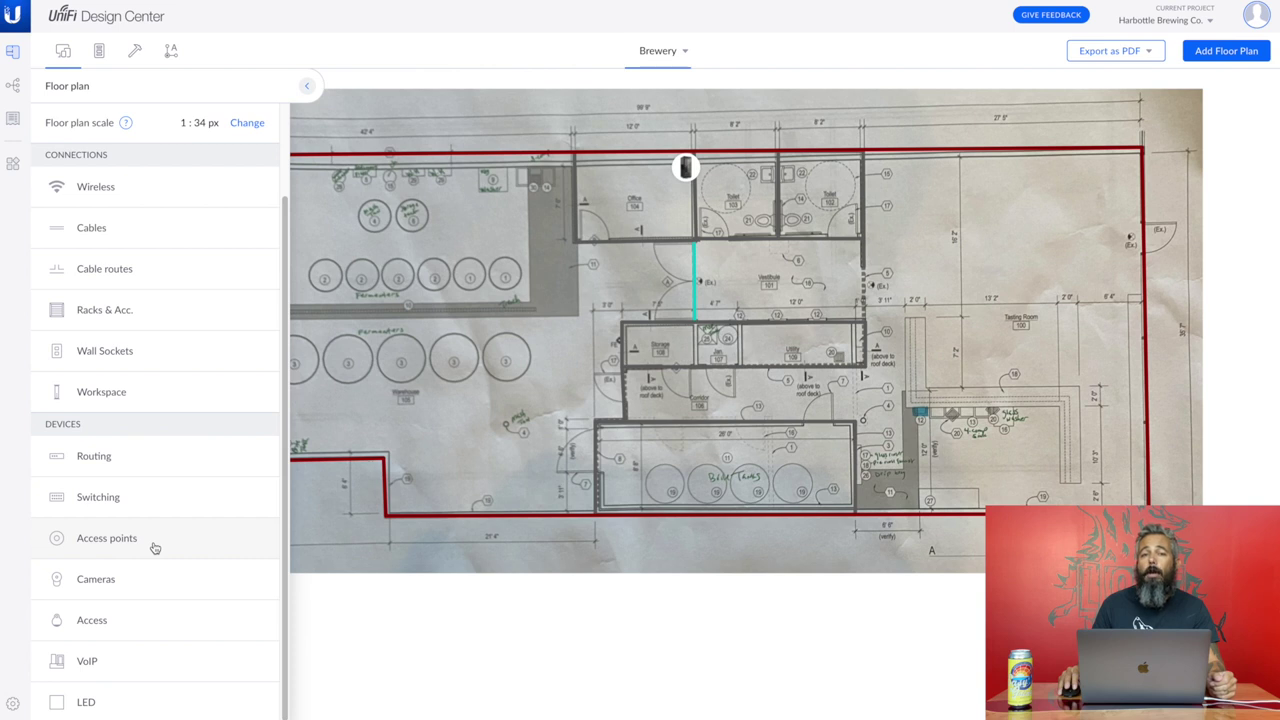
# Compare the Value and Performance access points, and place UniFi 6 Lite Access Points in the Tasting Room and between the Warehouse fermenter rows.
pyautogui.click(153, 548)
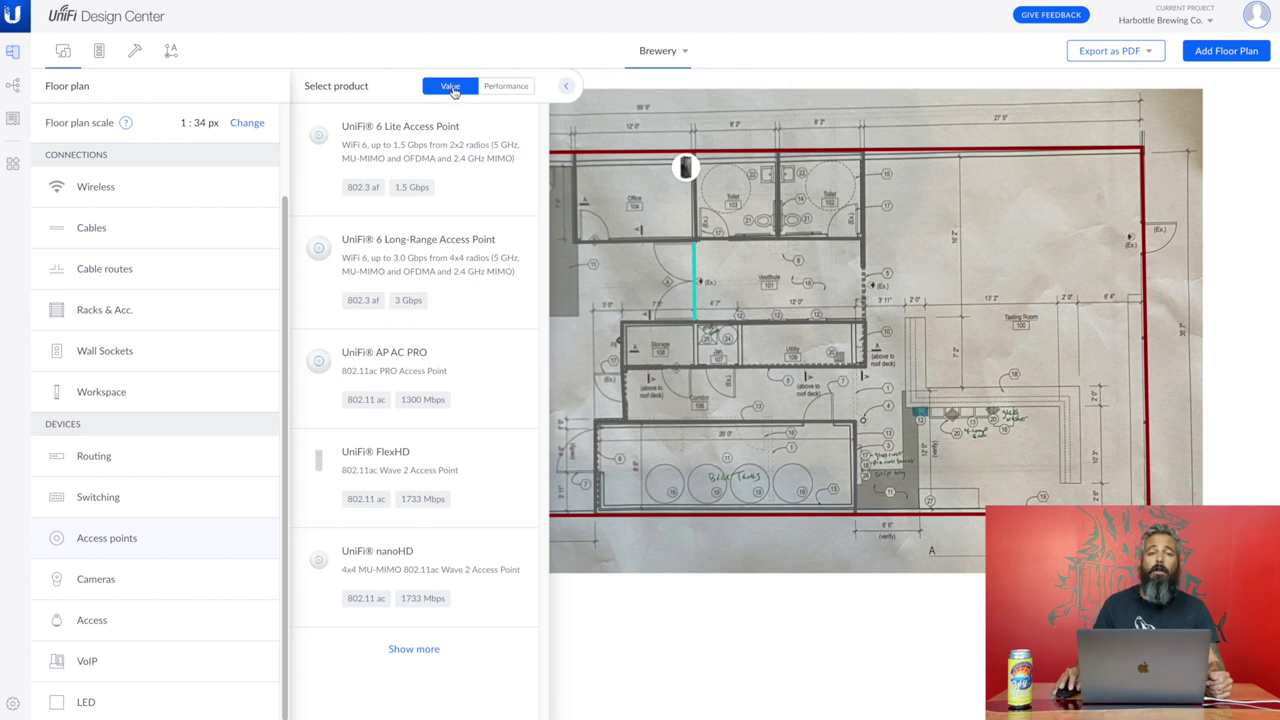
pyautogui.click(493, 88)
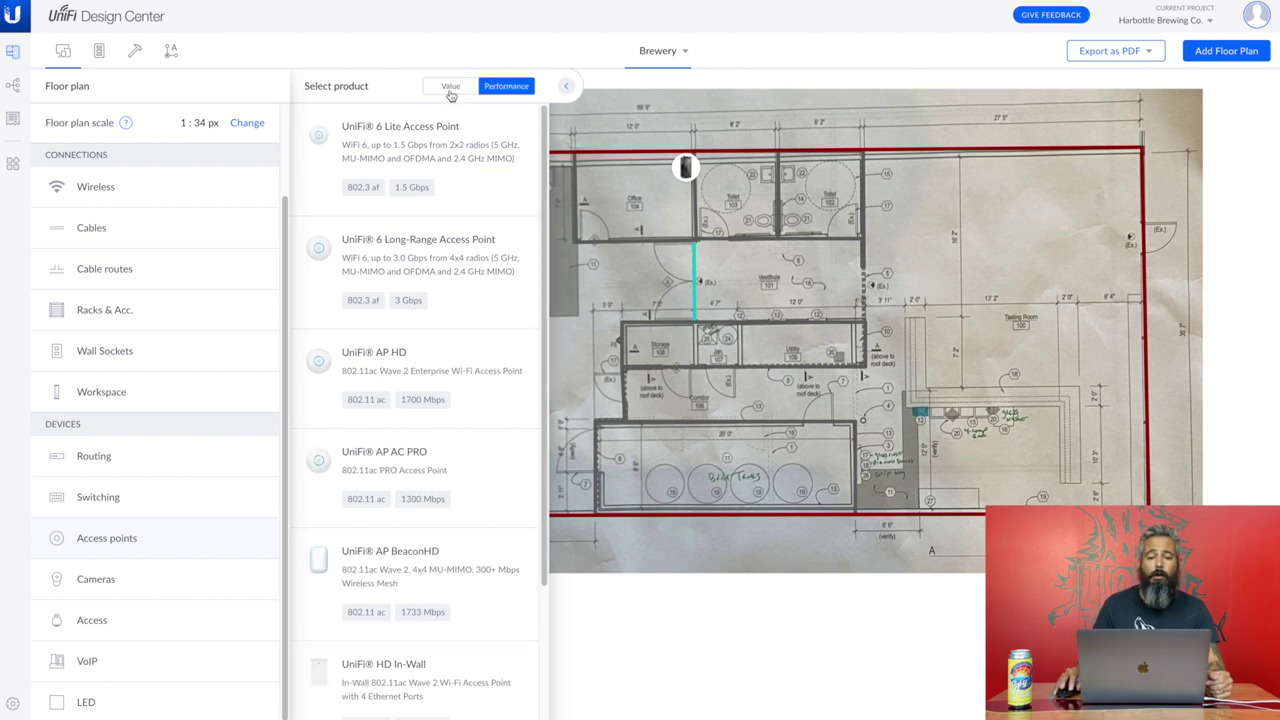
pyautogui.click(451, 88)
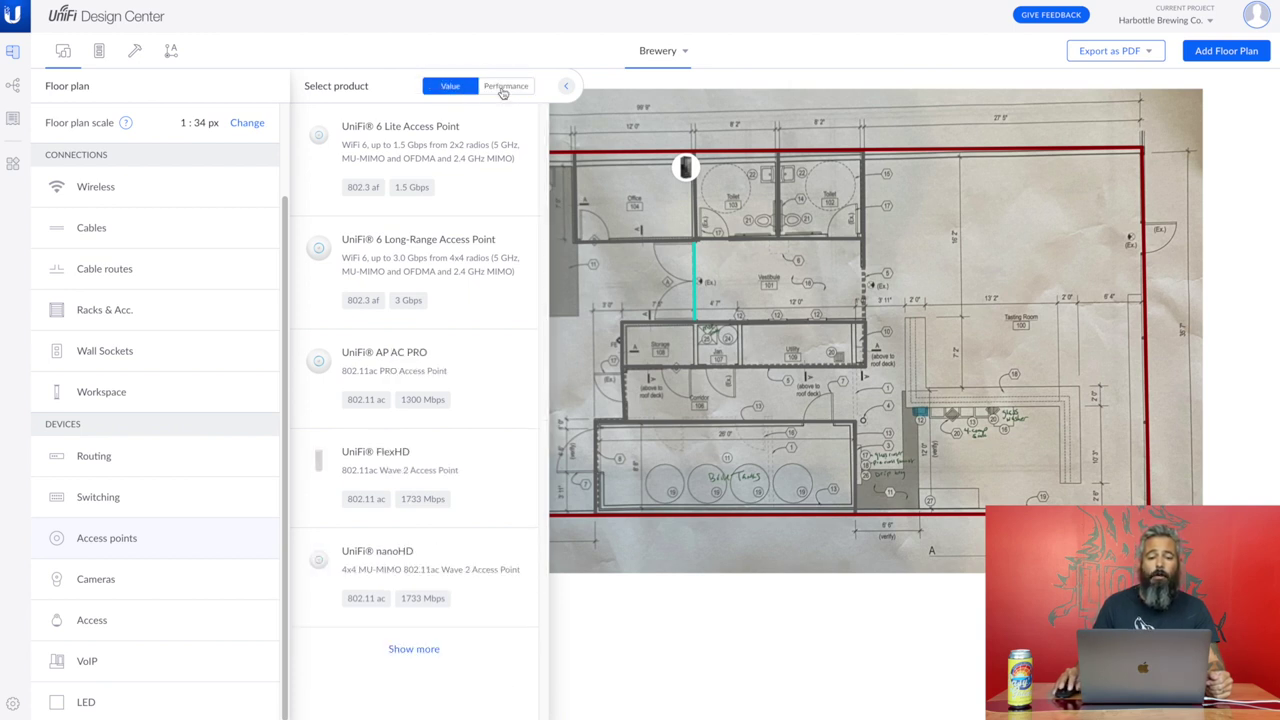
pyautogui.click(455, 150)
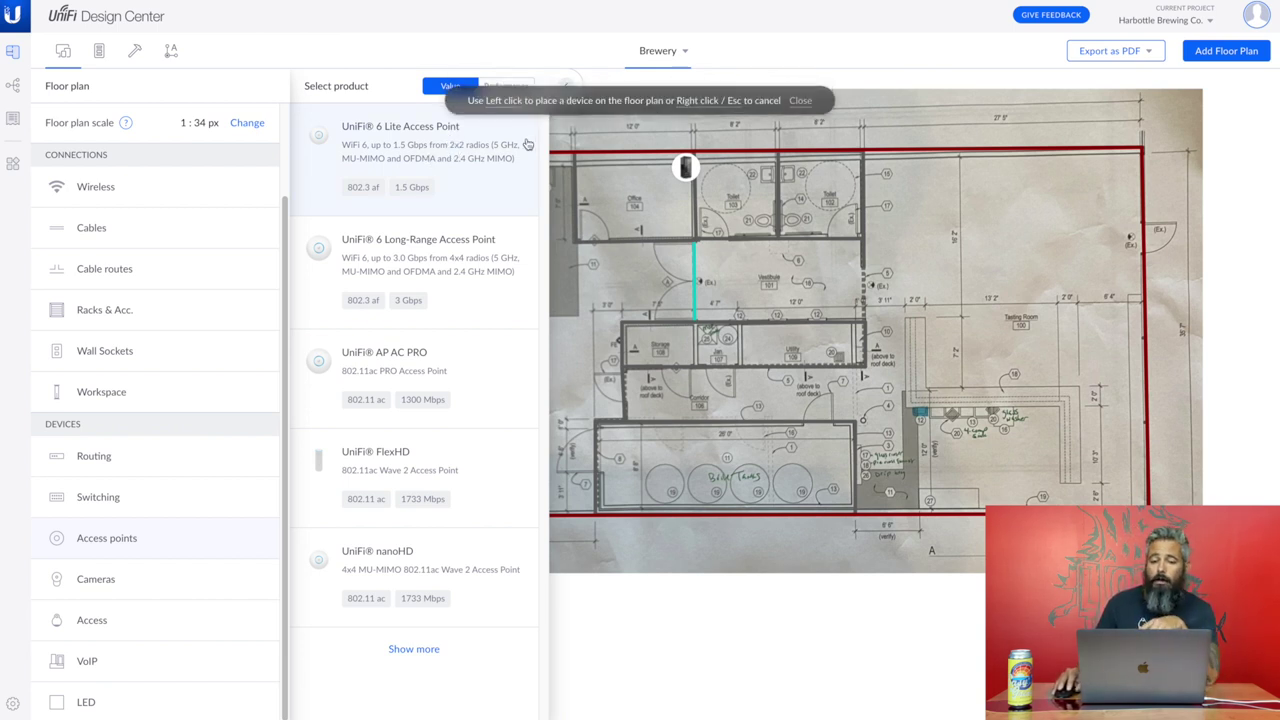
pyautogui.click(566, 88)
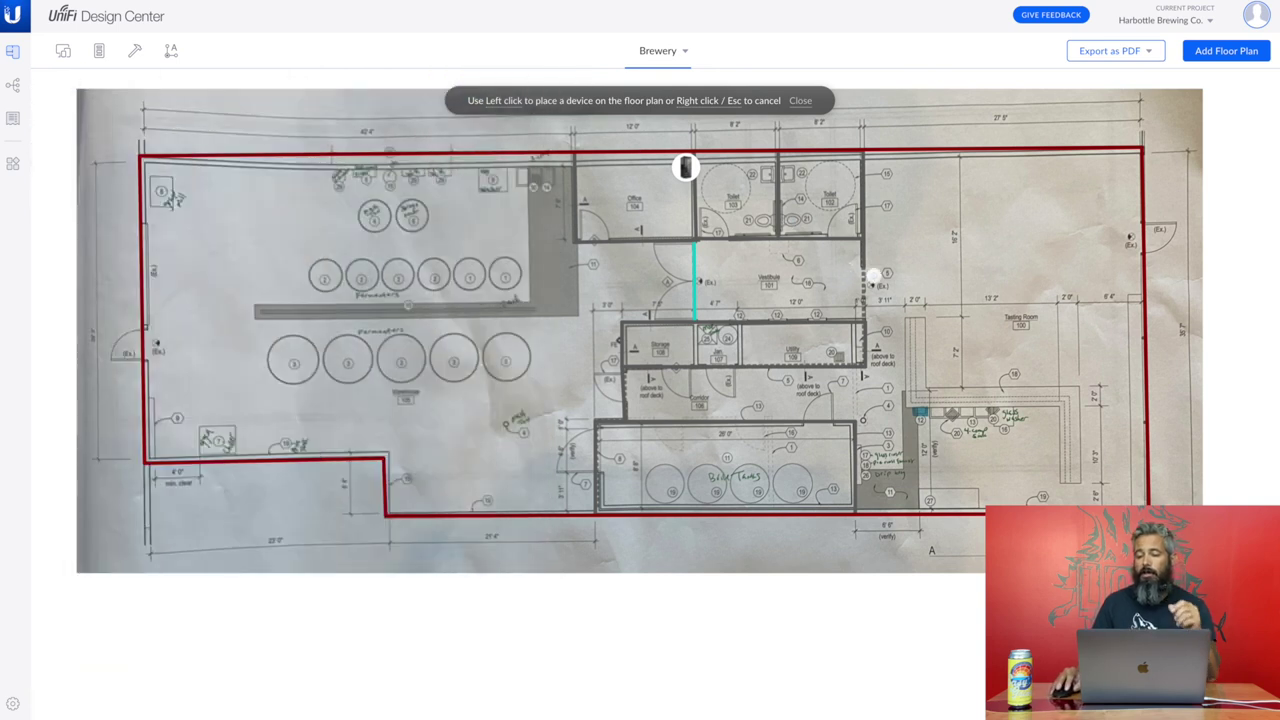
pyautogui.click(1016, 303)
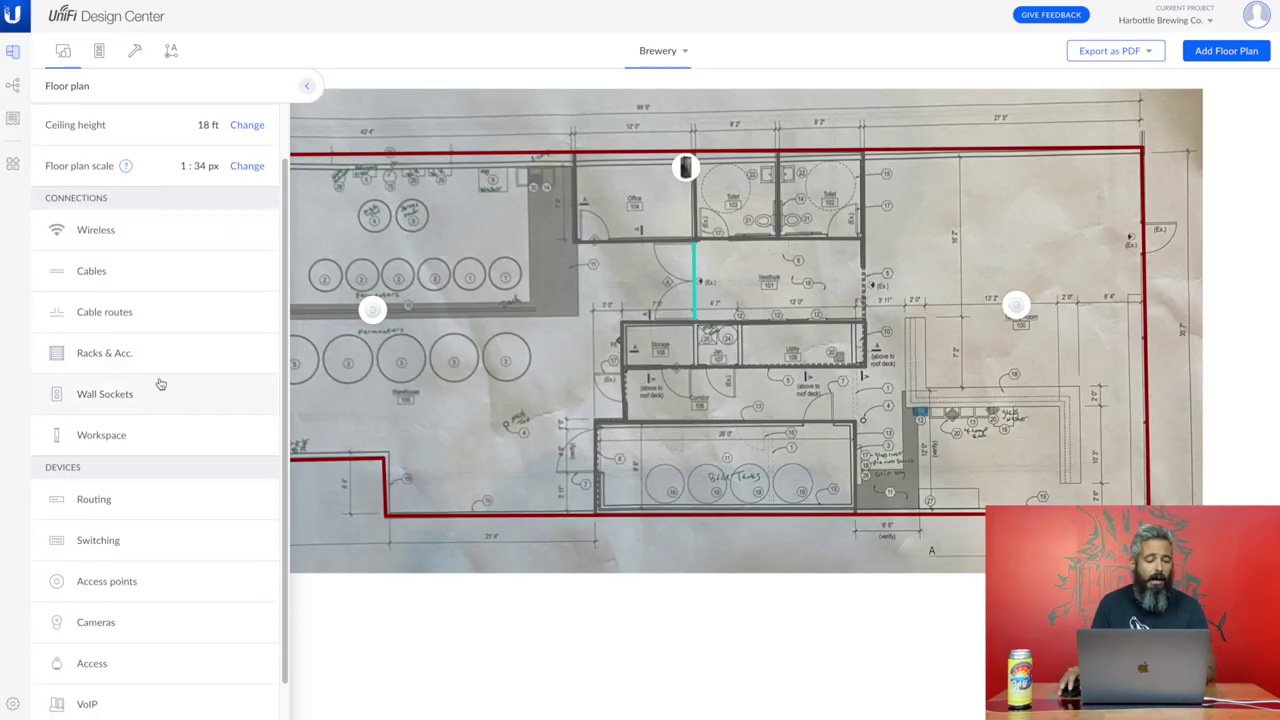
# Compare the Value and Performance cameras, and place G4-Bullet cameras on the Tasting Room side of the Vestibule wall and at the Warehouse's upper outer wall.
pyautogui.click(166, 580)
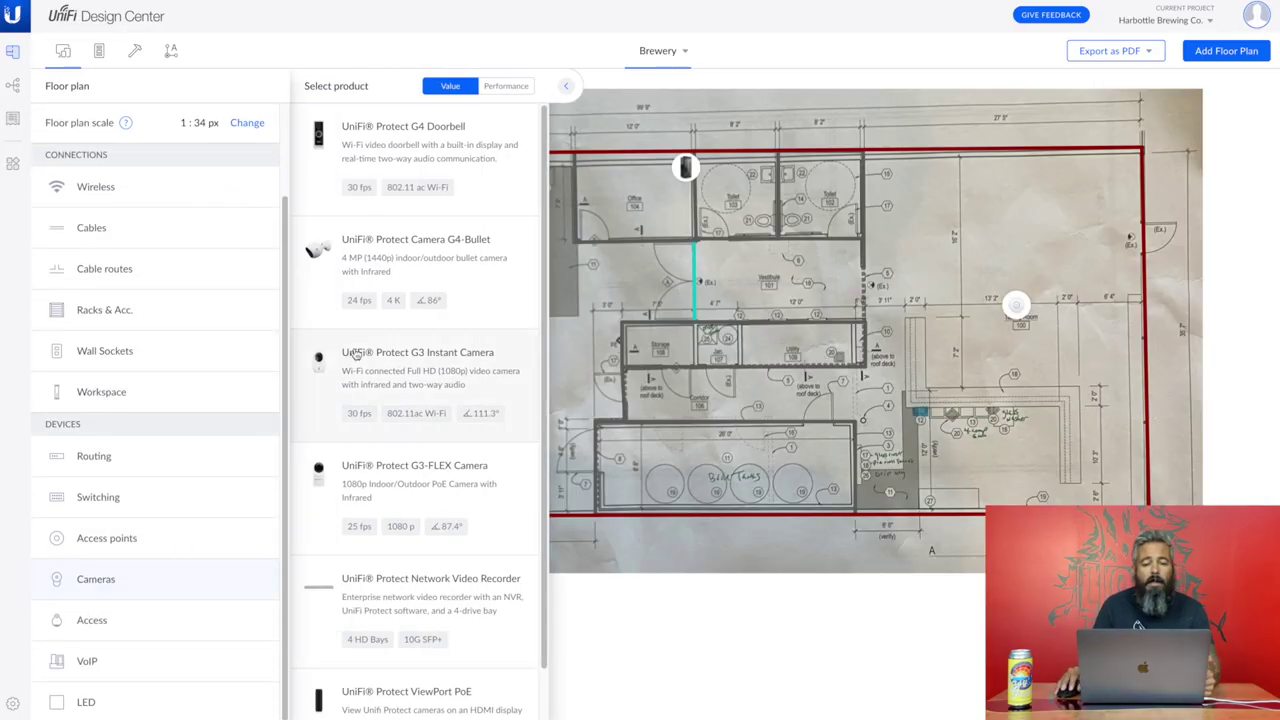
pyautogui.click(491, 87)
pyautogui.click(452, 87)
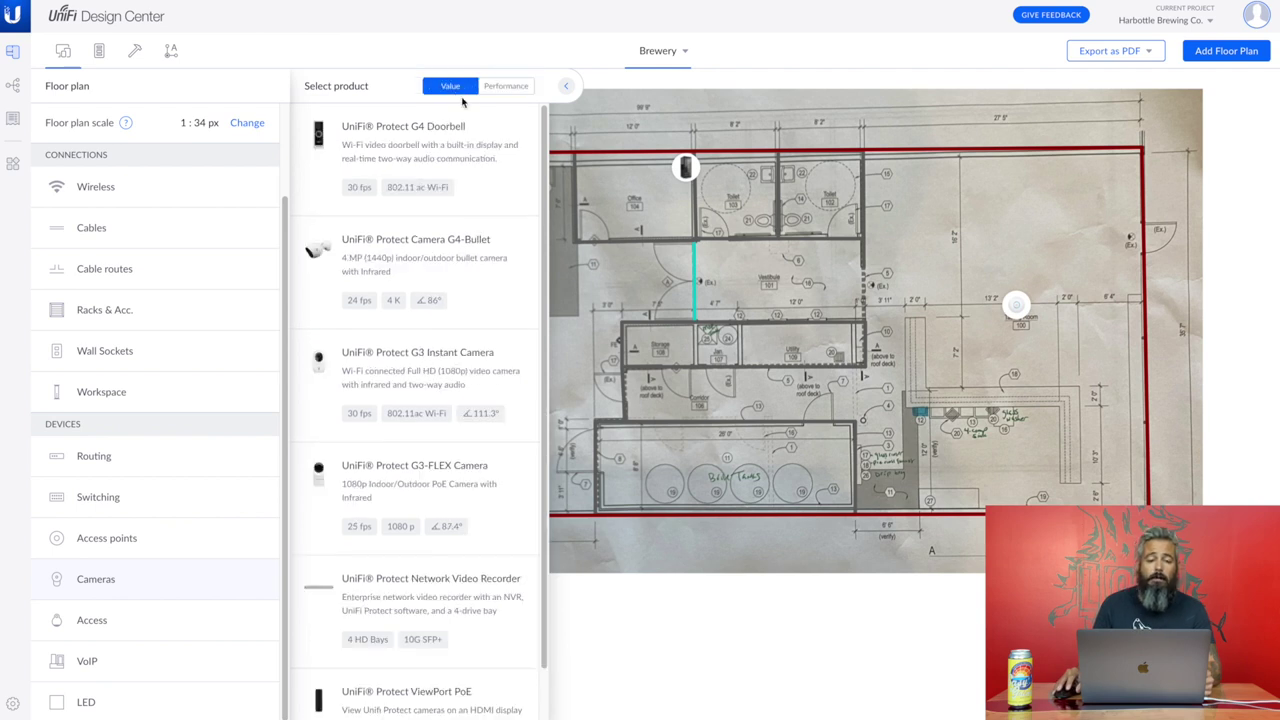
pyautogui.click(467, 273)
pyautogui.click(566, 86)
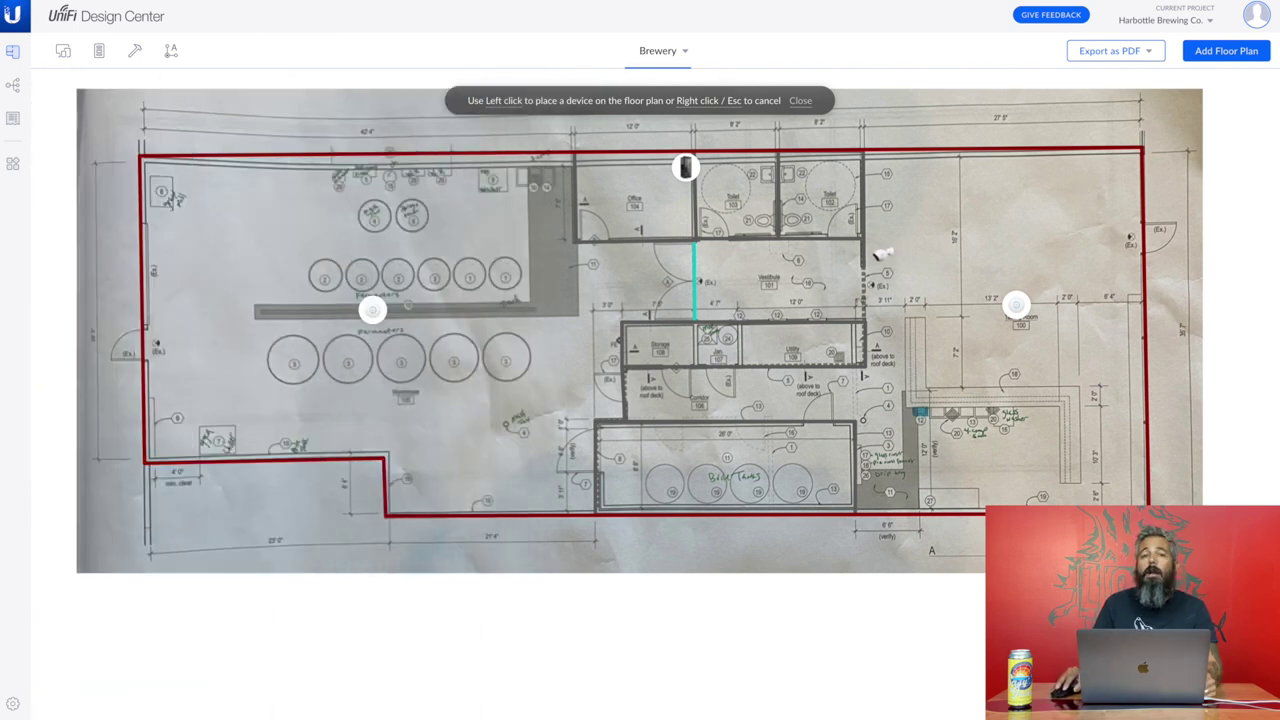
pyautogui.click(882, 254)
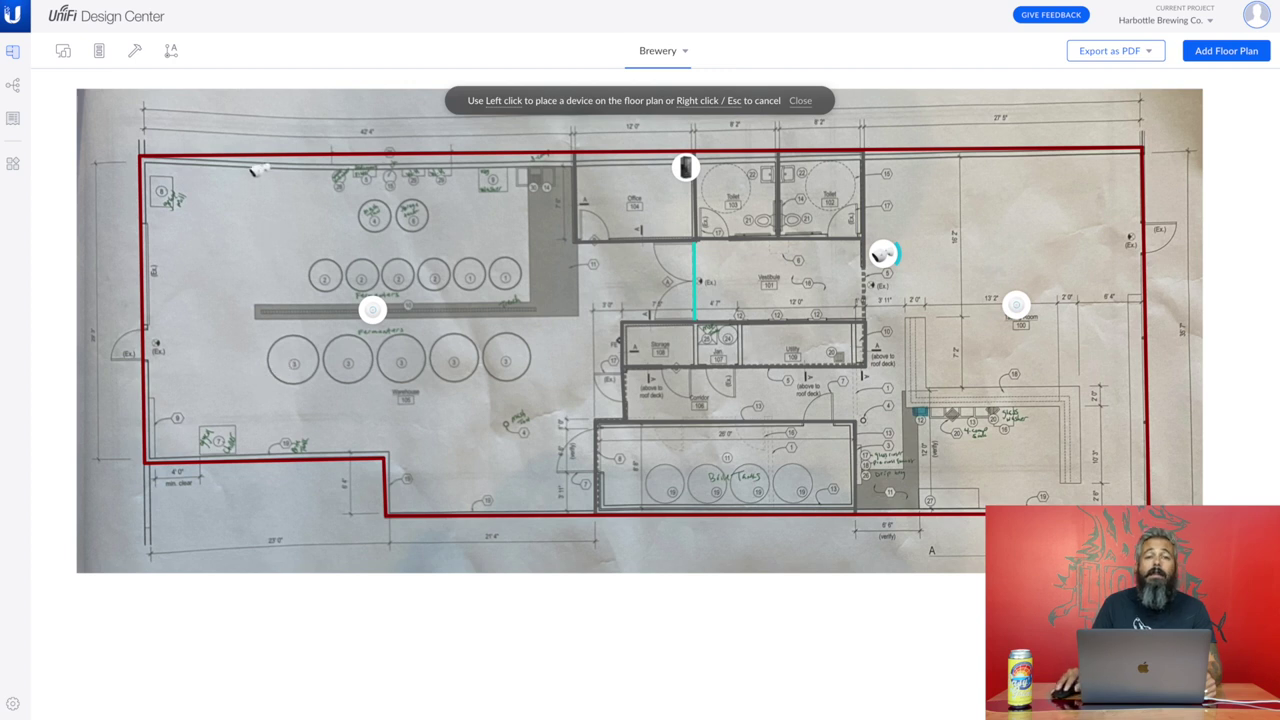
pyautogui.click(258, 170)
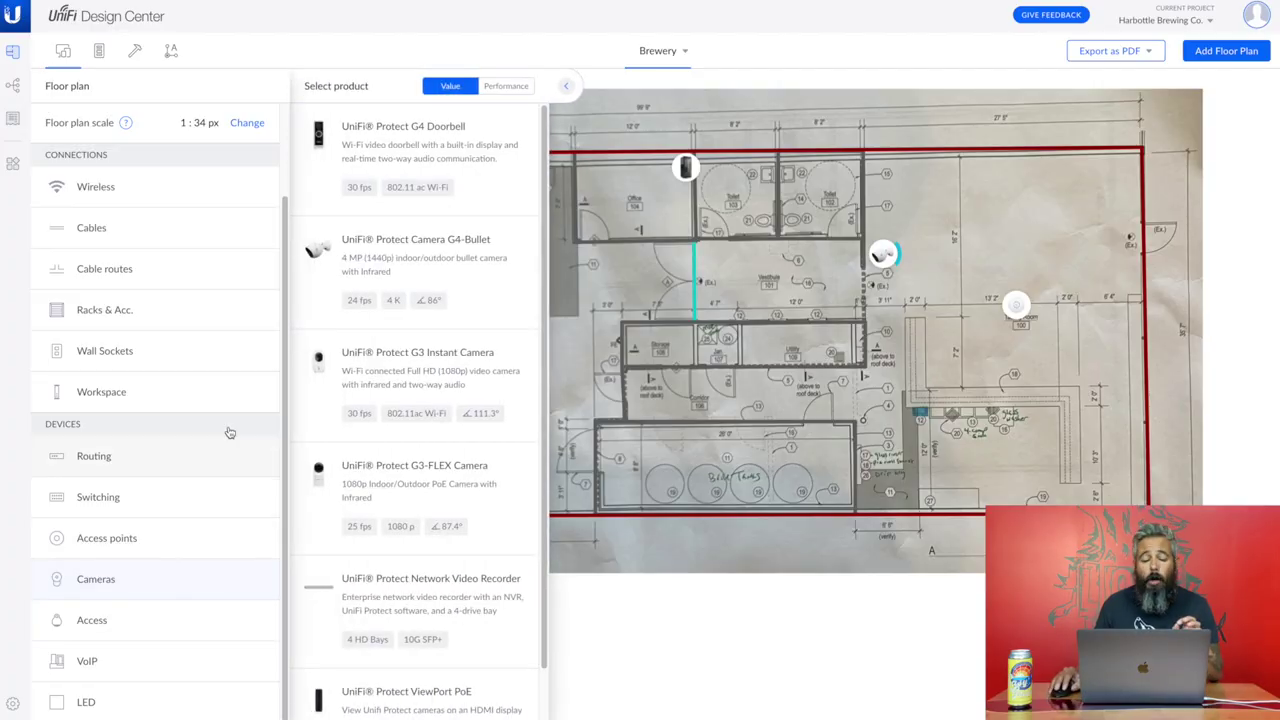
# Place a UniFi Protect G3 Instant Camera at the Tasting Room's lower outer wall, below the bar.
pyautogui.click(430, 363)
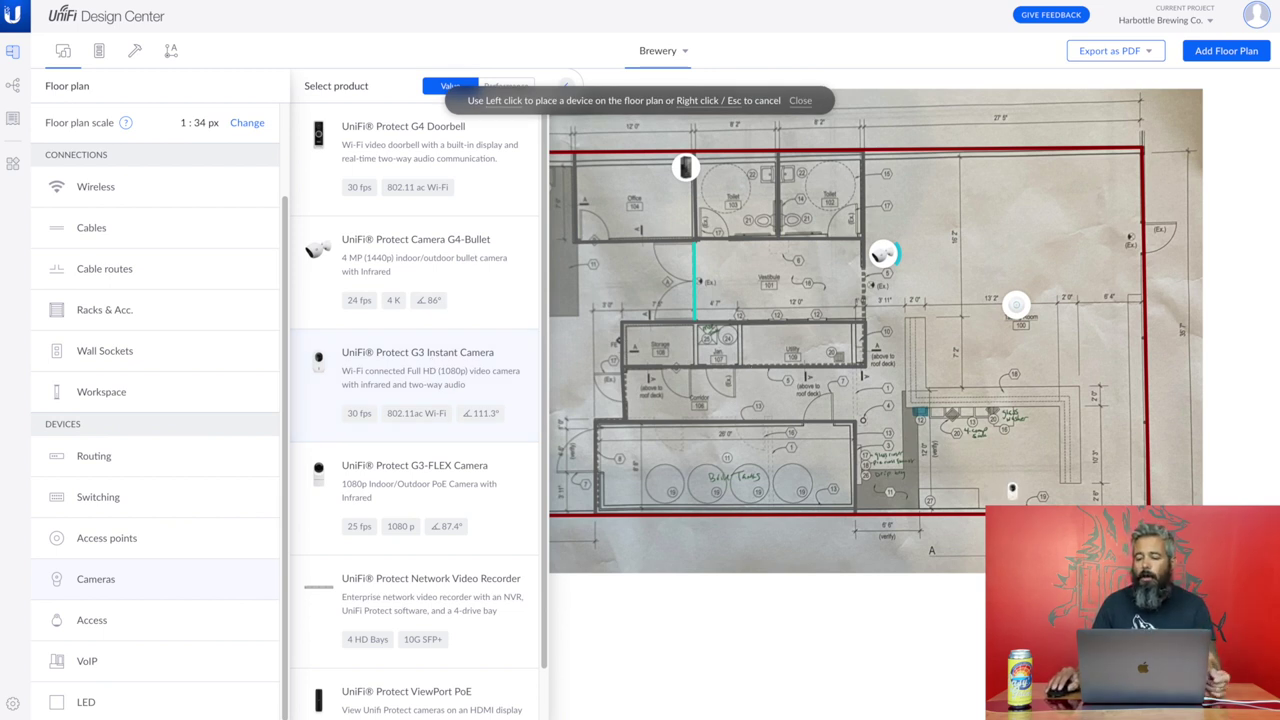
pyautogui.click(1007, 500)
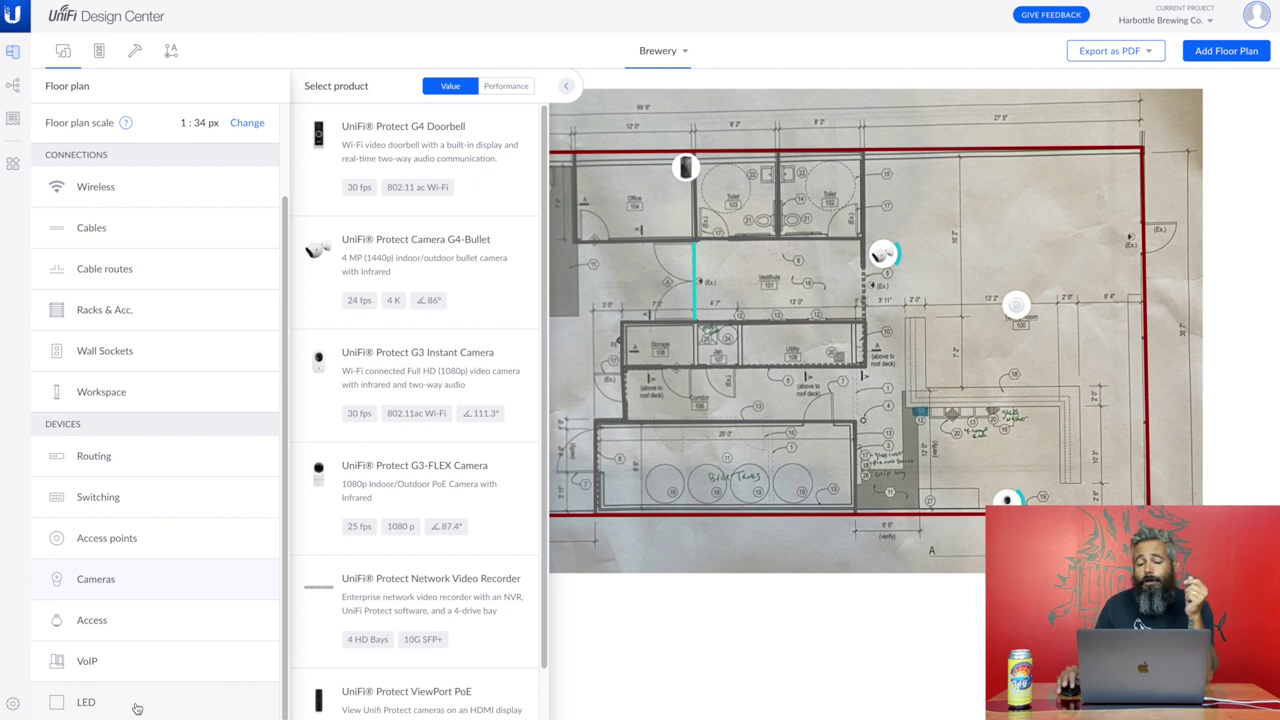
pyautogui.press('Escape')
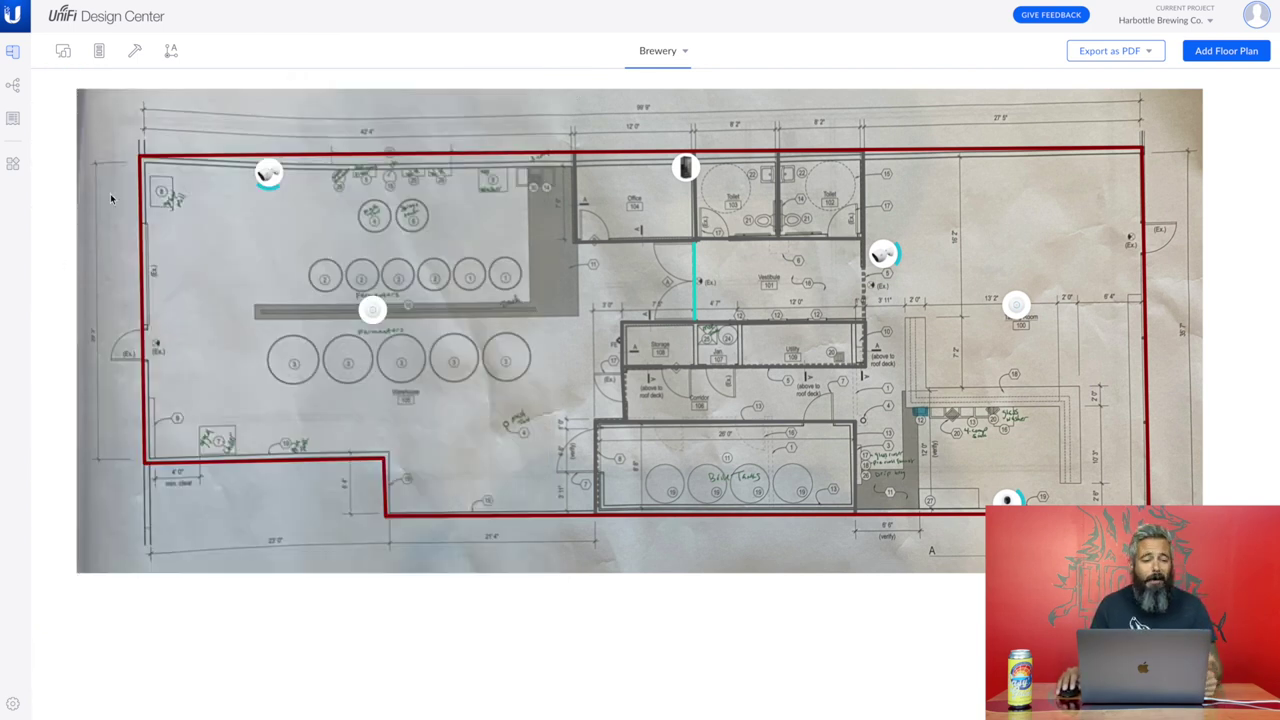
# Run Auto cable, review the cable type options and proposed device routes, and accept the connections for all five devices.
pyautogui.click(174, 58)
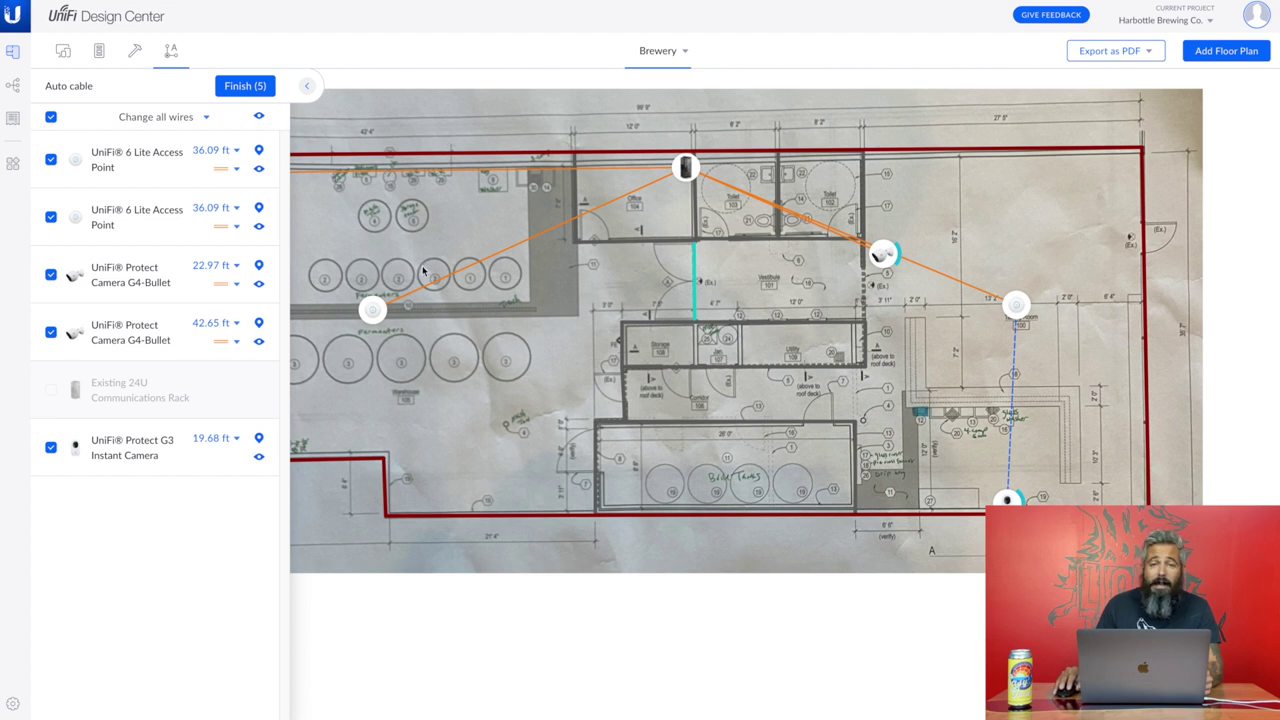
pyautogui.click(234, 170)
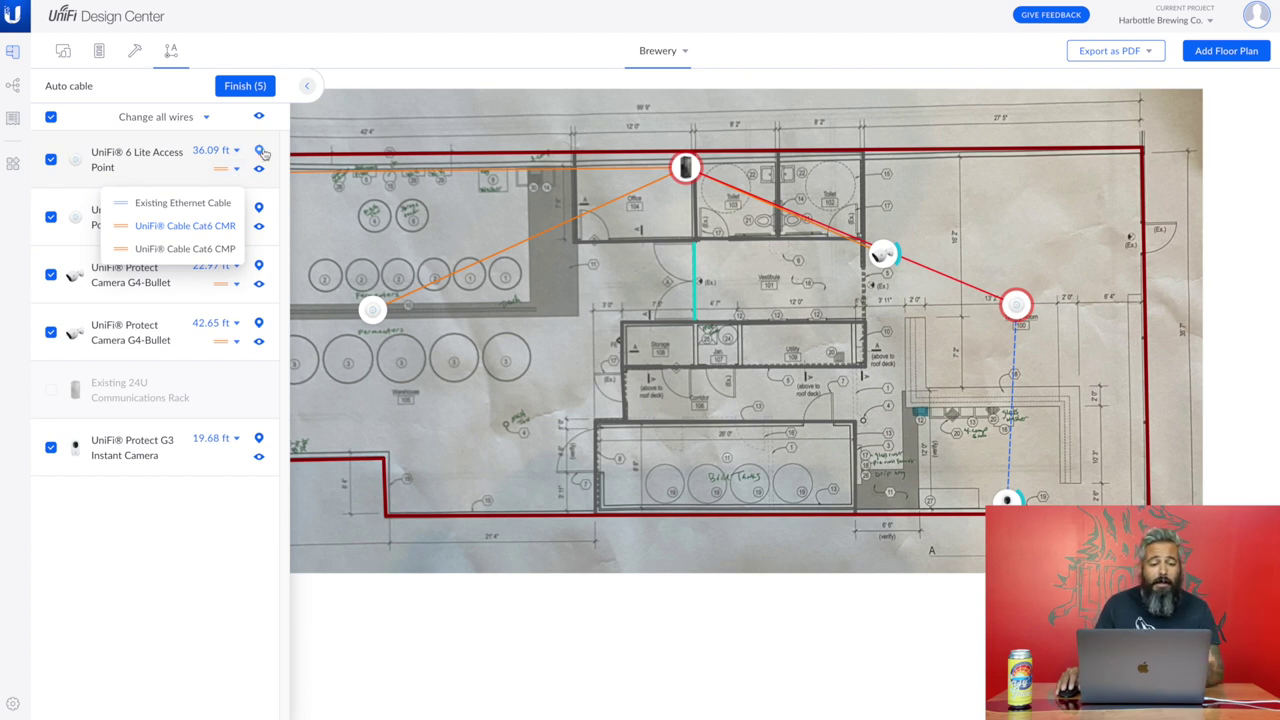
pyautogui.click(259, 151)
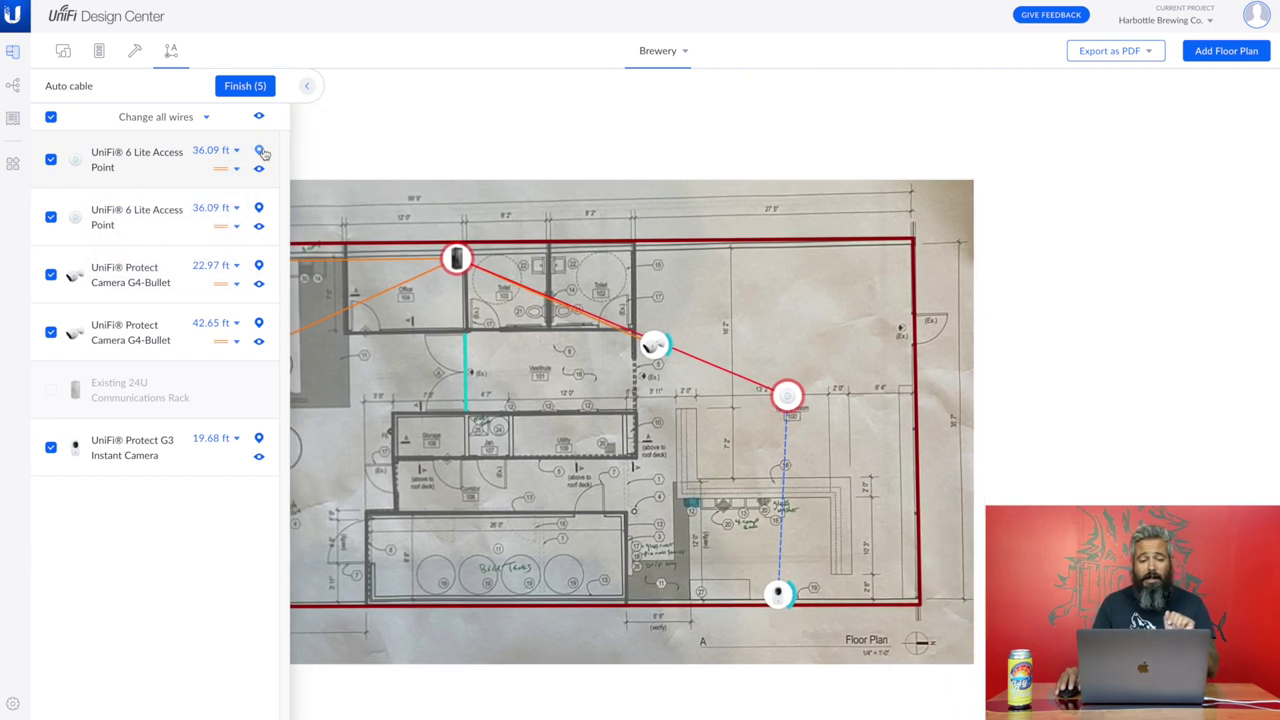
pyautogui.click(260, 208)
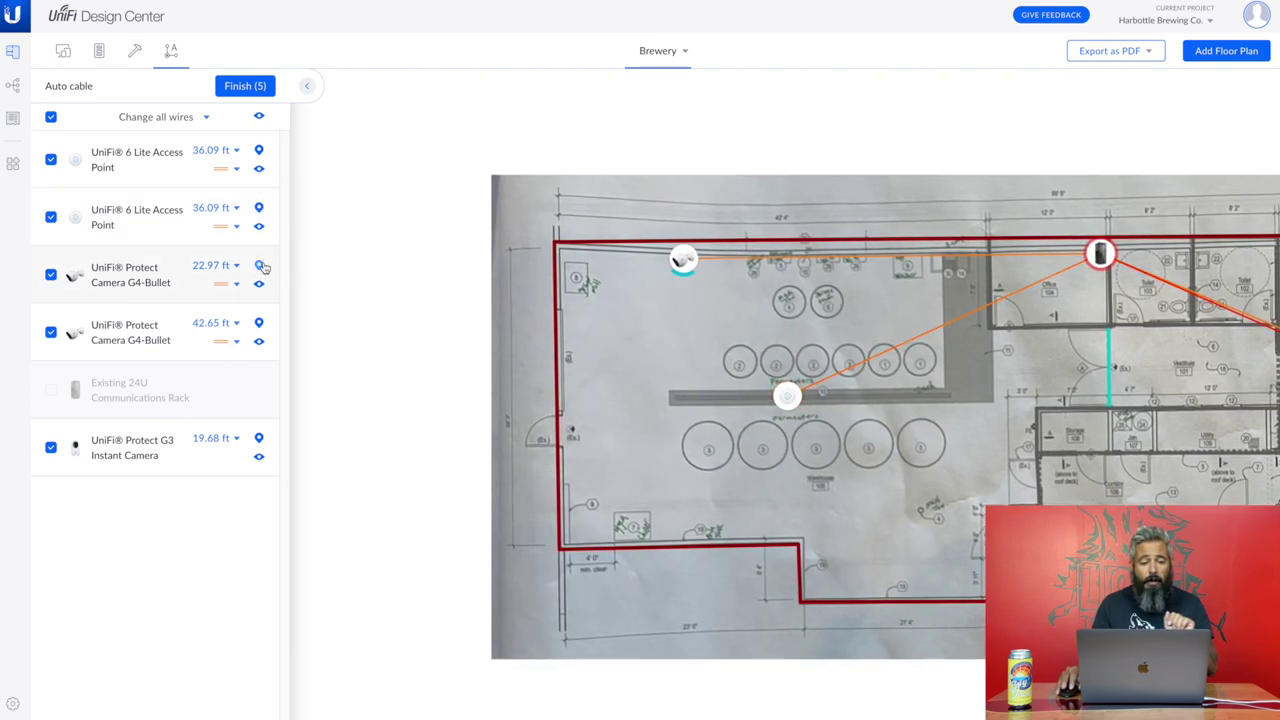
pyautogui.click(260, 265)
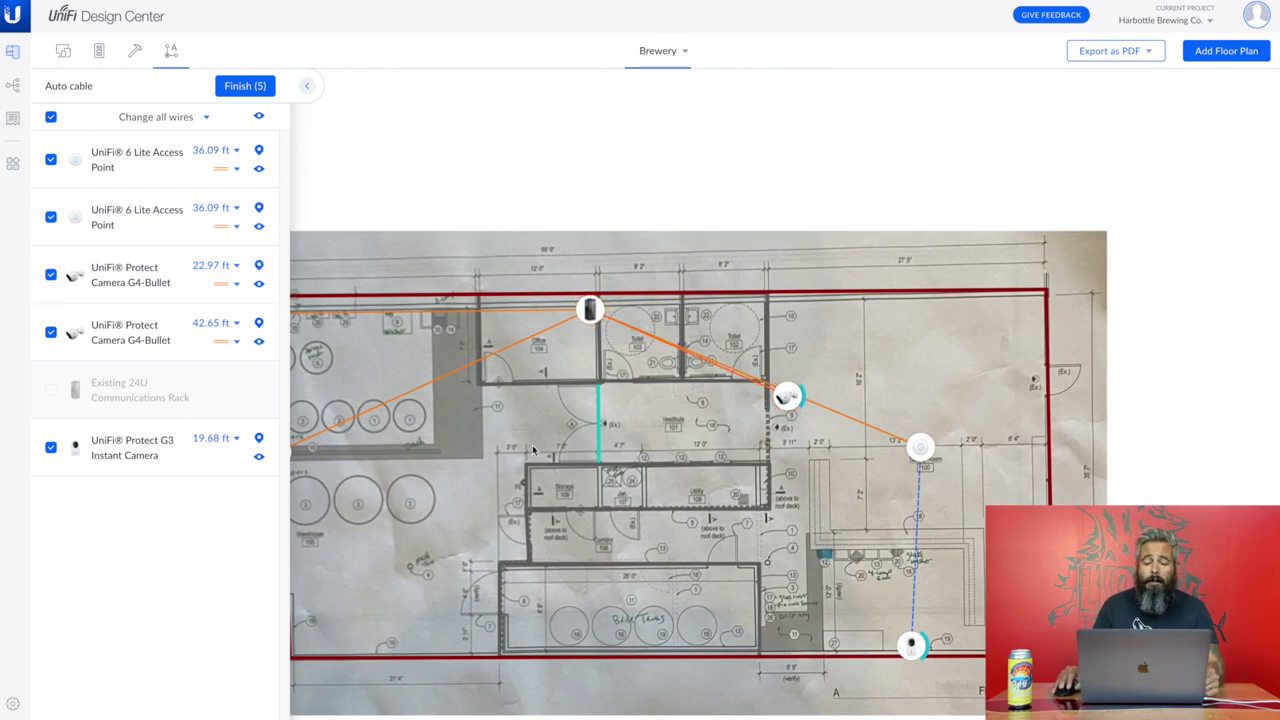
pyautogui.moveTo(533, 450); pyautogui.dragTo(633, 369)
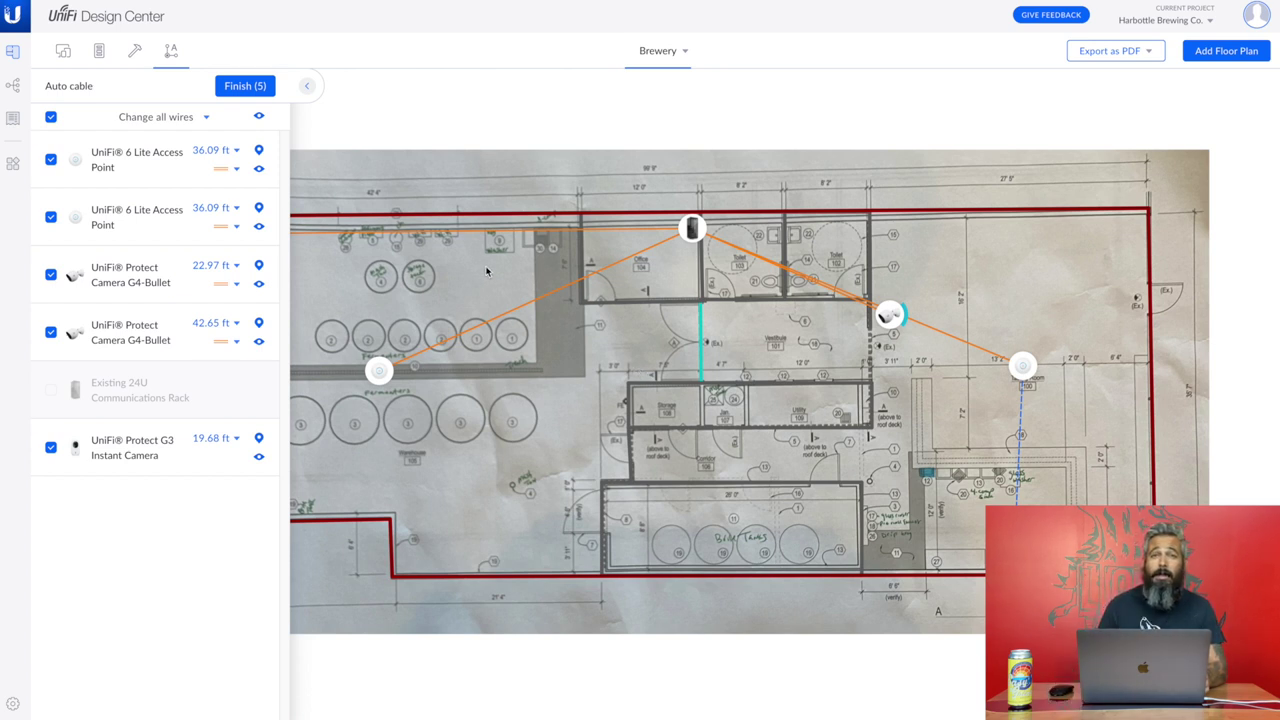
pyautogui.hscroll(-2, 467, 363)
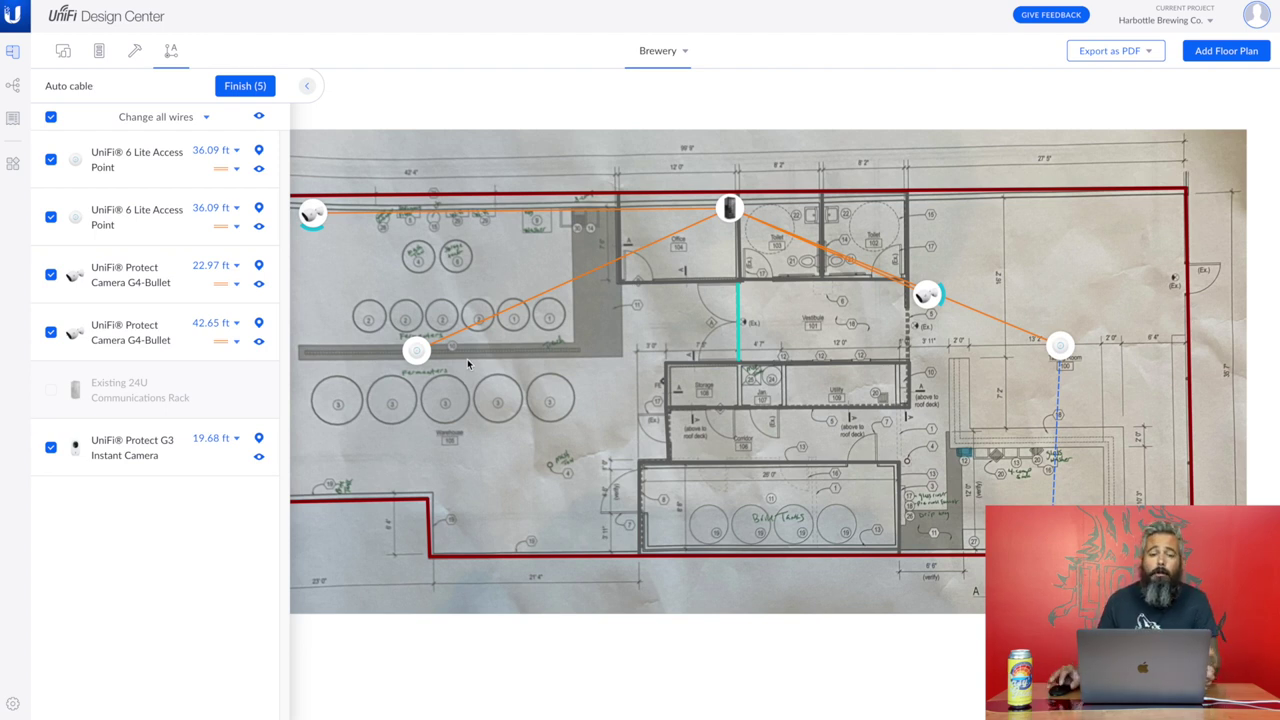
pyautogui.click(245, 85)
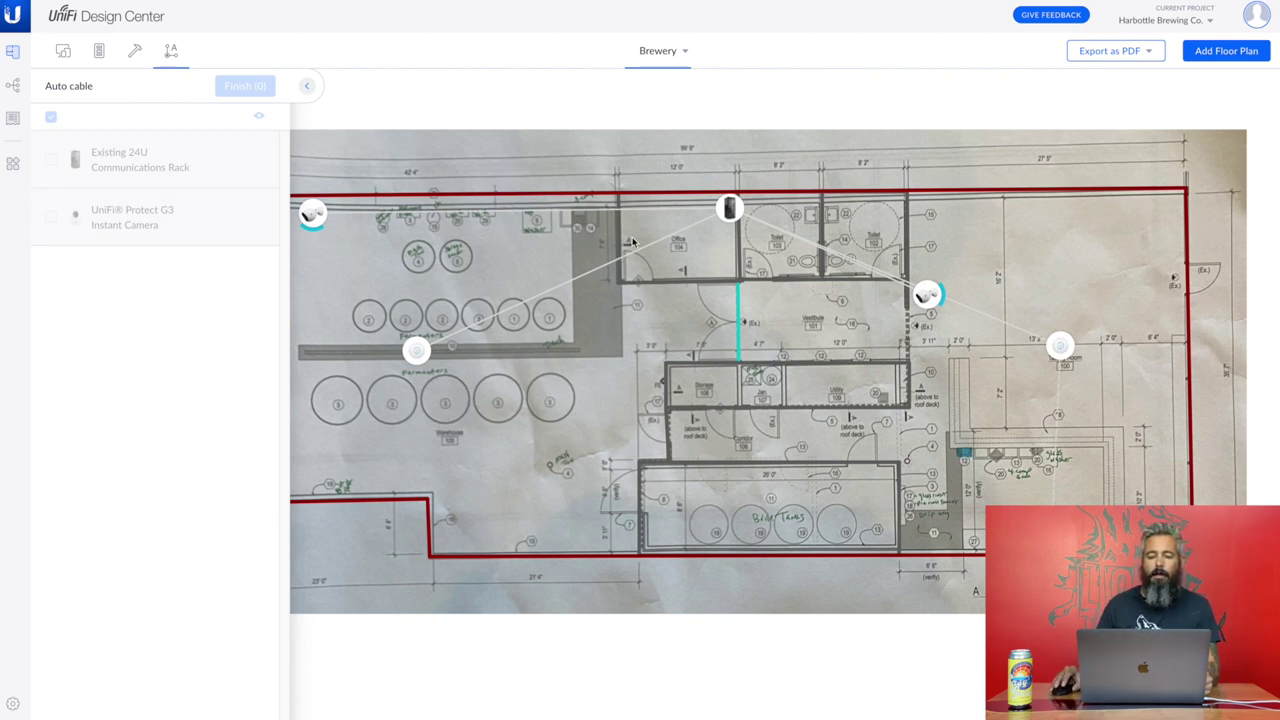
pyautogui.click(307, 88)
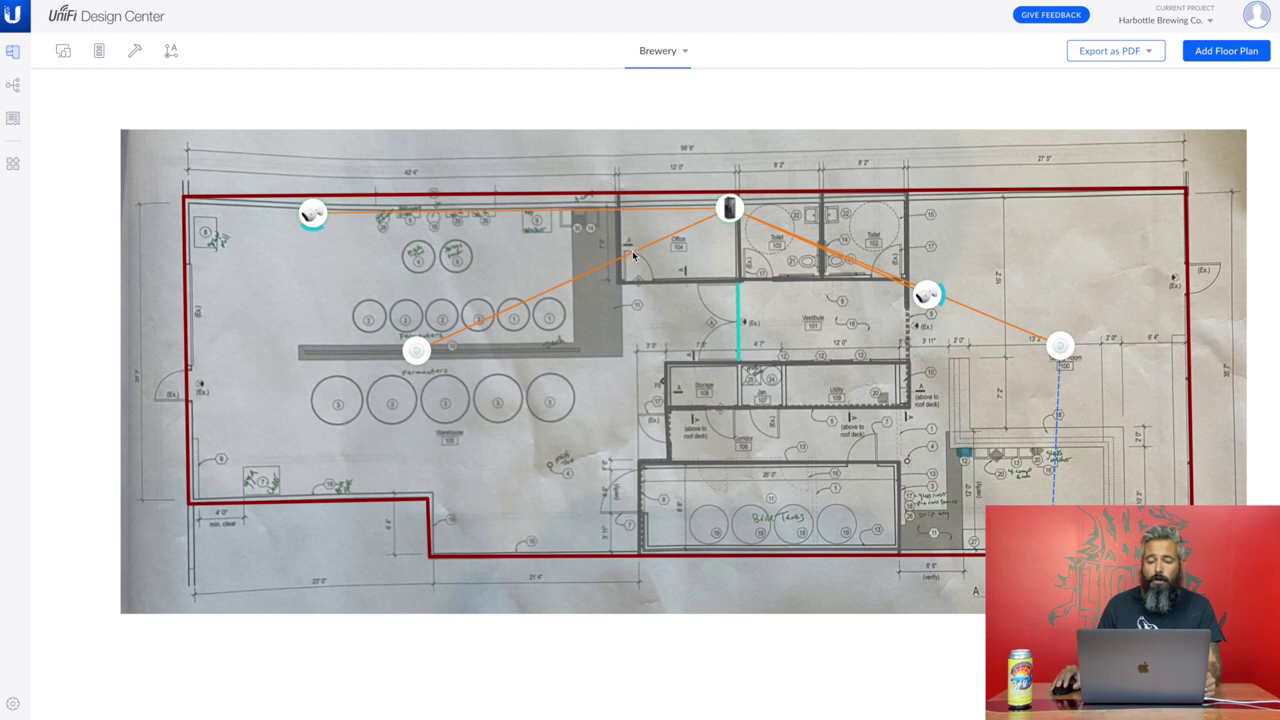
# Reroute the Warehouse access point's cable through a bend point beside the Vestibule door wall, running straight down from the rack.
pyautogui.moveTo(632, 256)
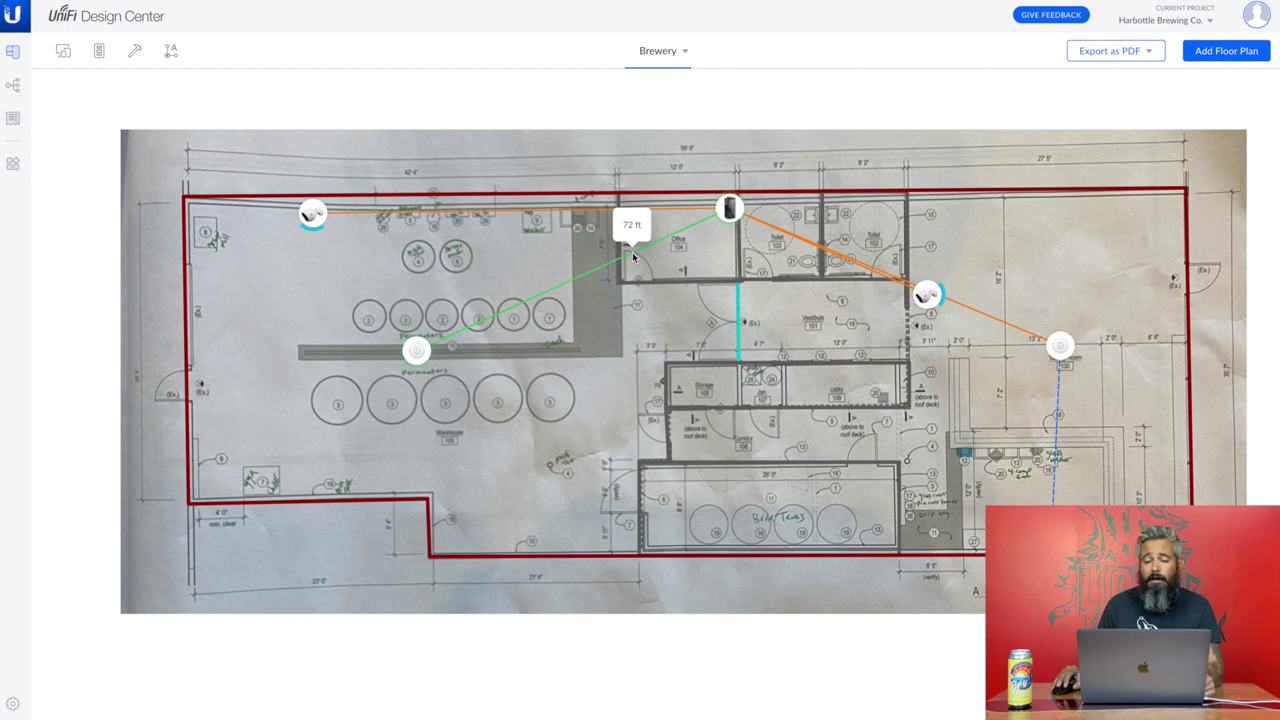
pyautogui.click(632, 256)
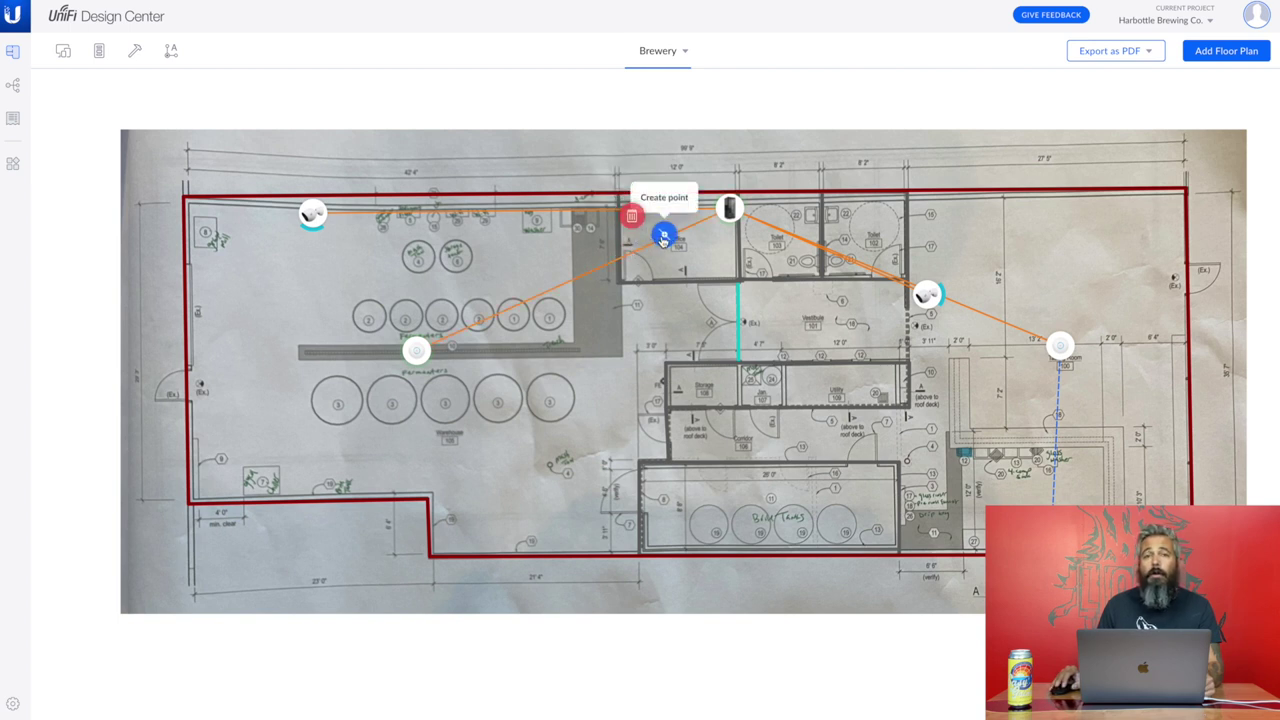
pyautogui.click(614, 267)
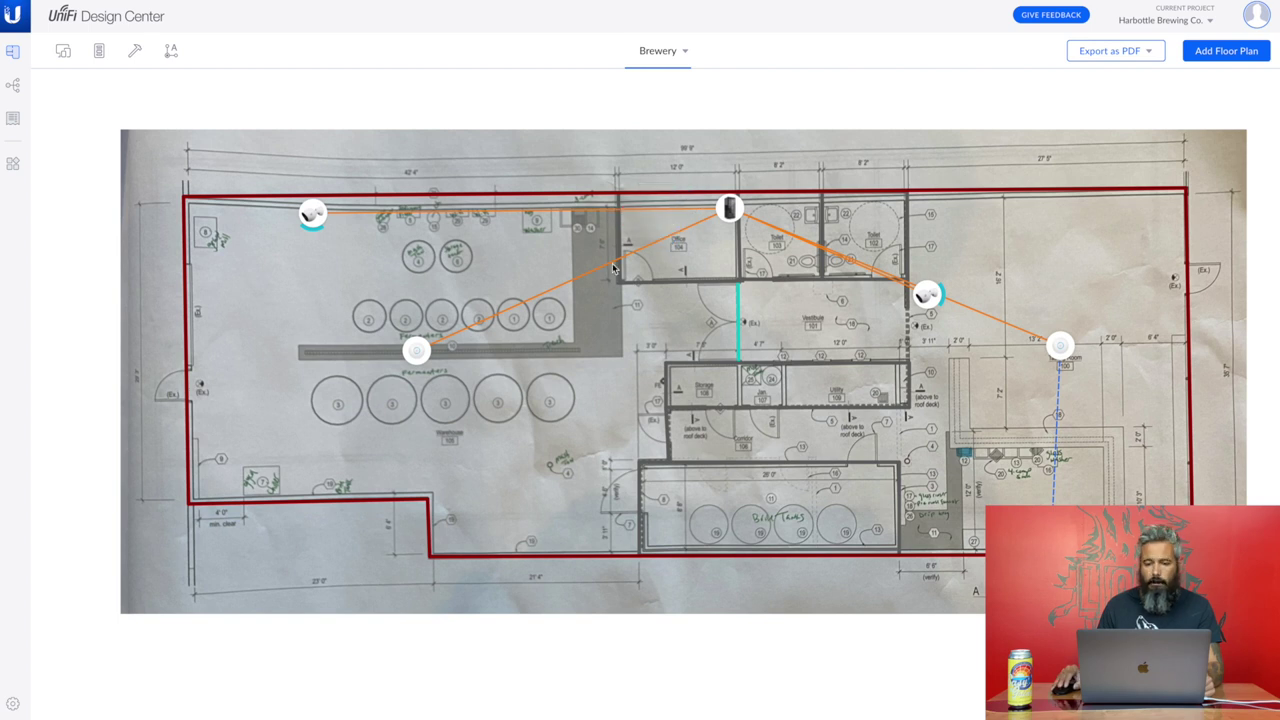
pyautogui.click(643, 244)
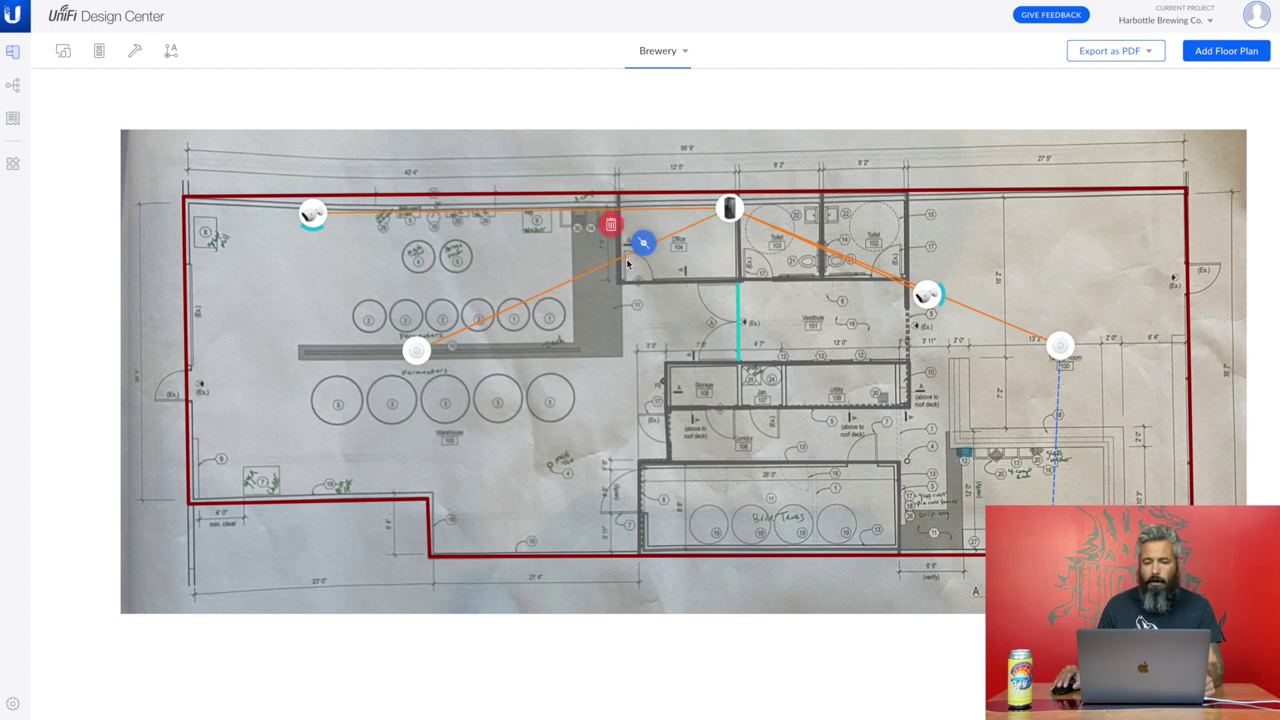
pyautogui.click(650, 272)
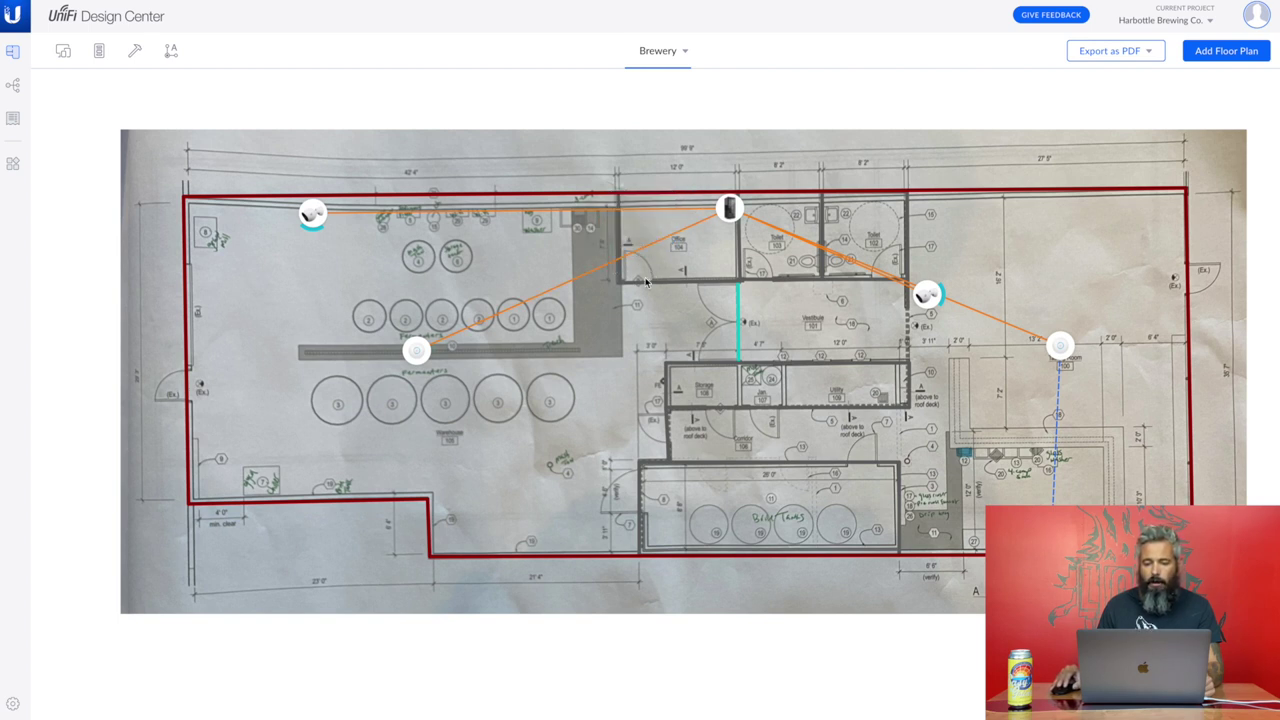
pyautogui.moveTo(612, 267); pyautogui.dragTo(733, 353)
pyautogui.moveTo(730, 313)
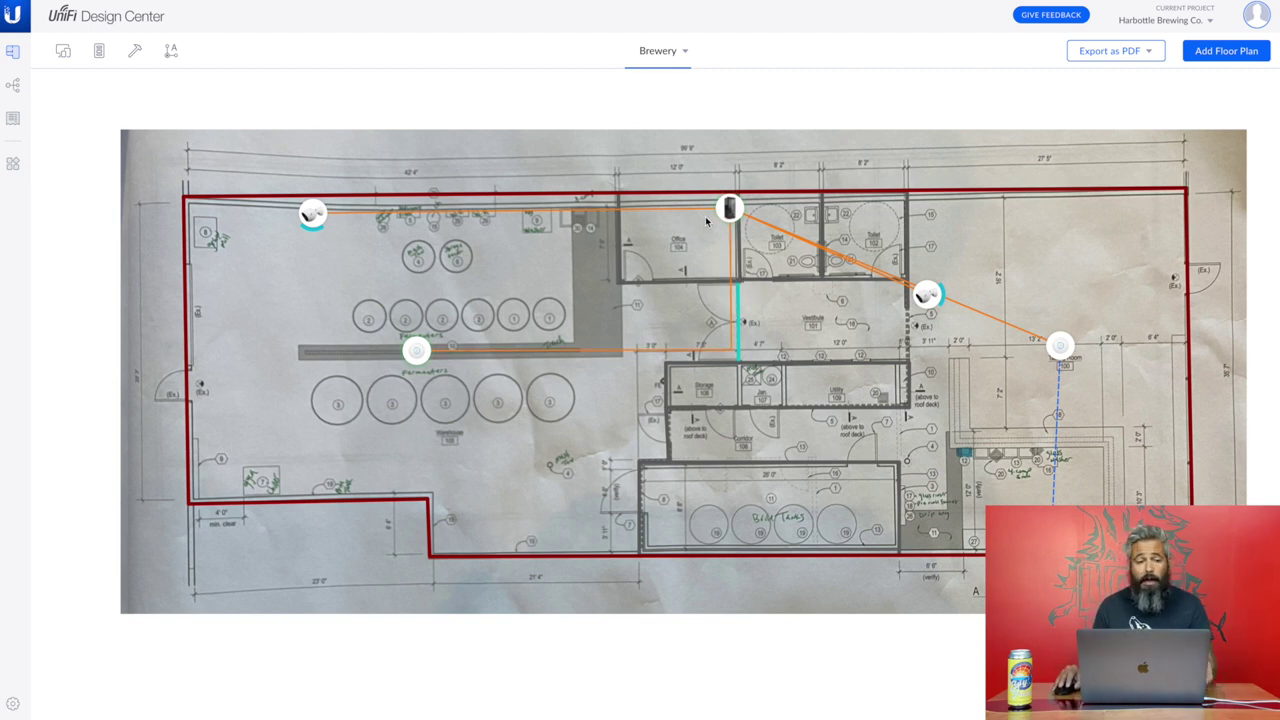
pyautogui.click(130, 150)
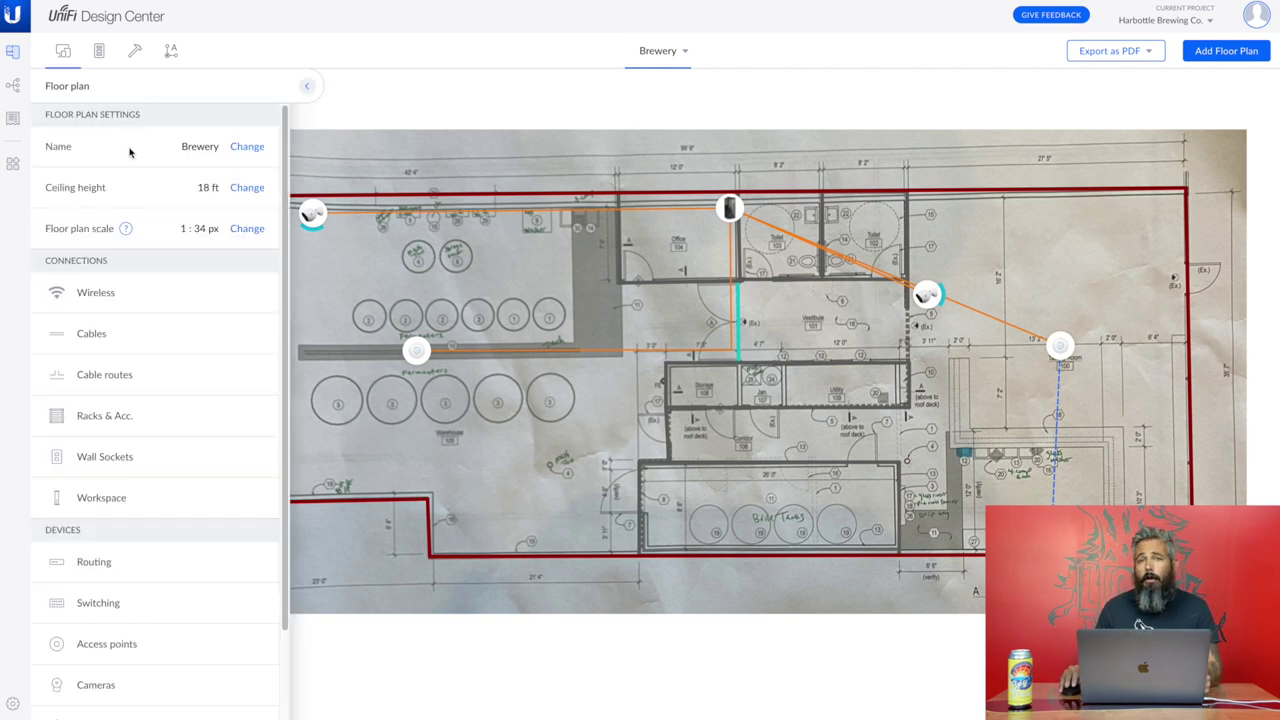
pyautogui.click(114, 340)
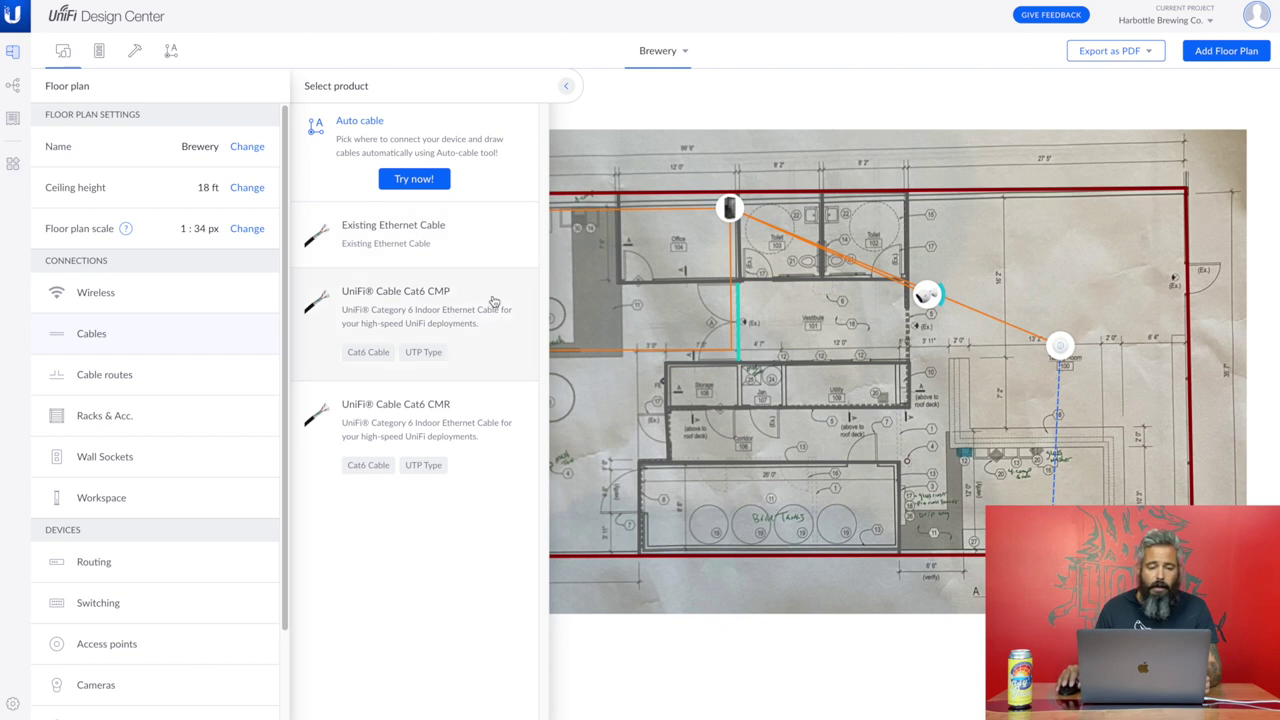
pyautogui.click(457, 409)
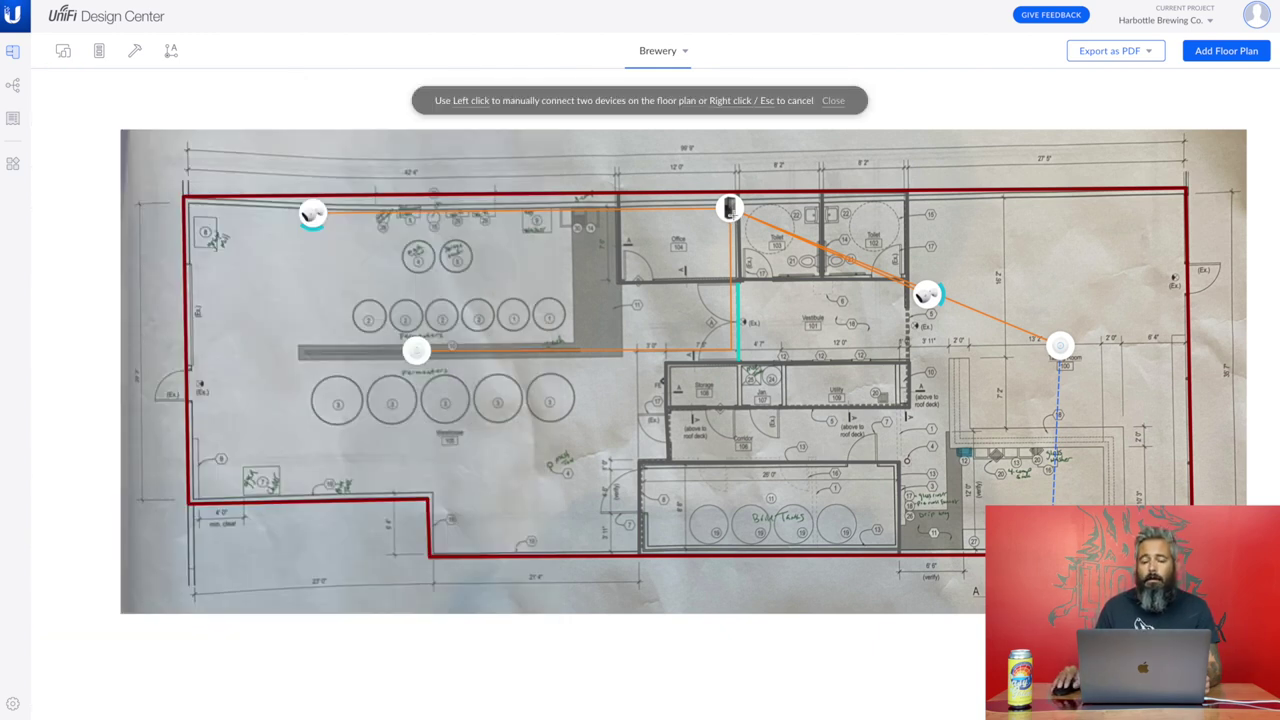
pyautogui.click(730, 208)
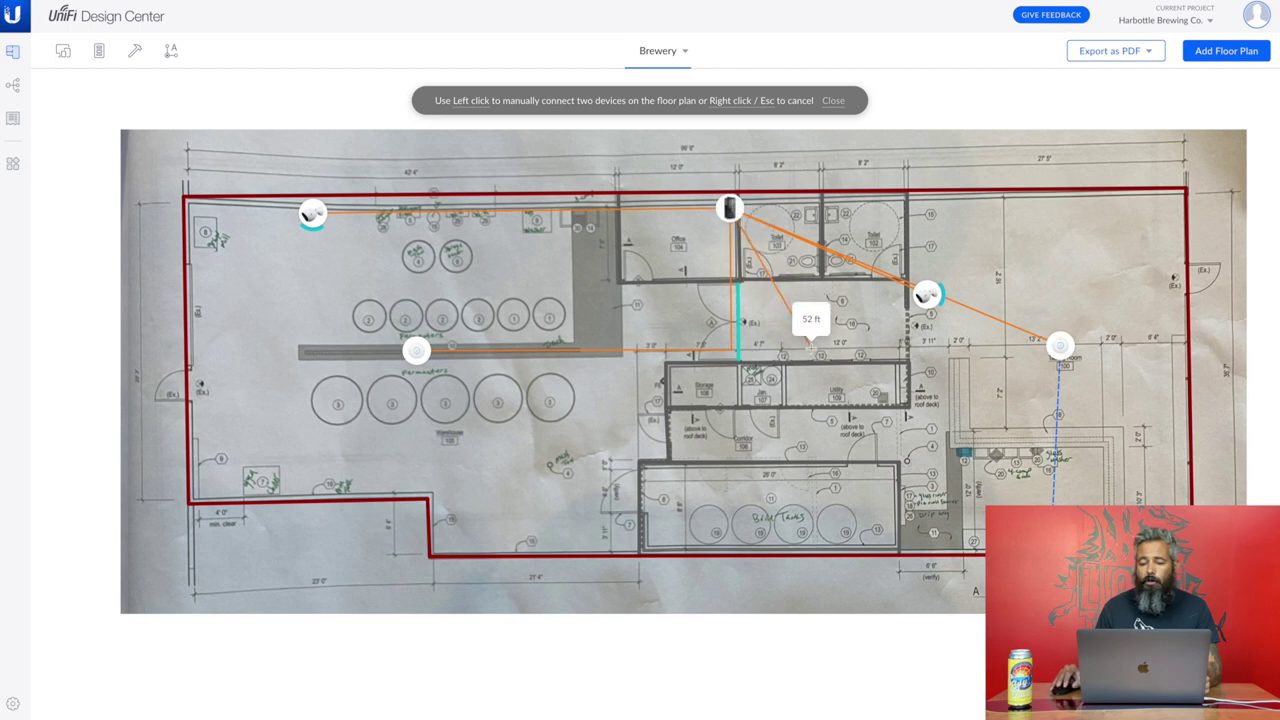
pyautogui.click(789, 418)
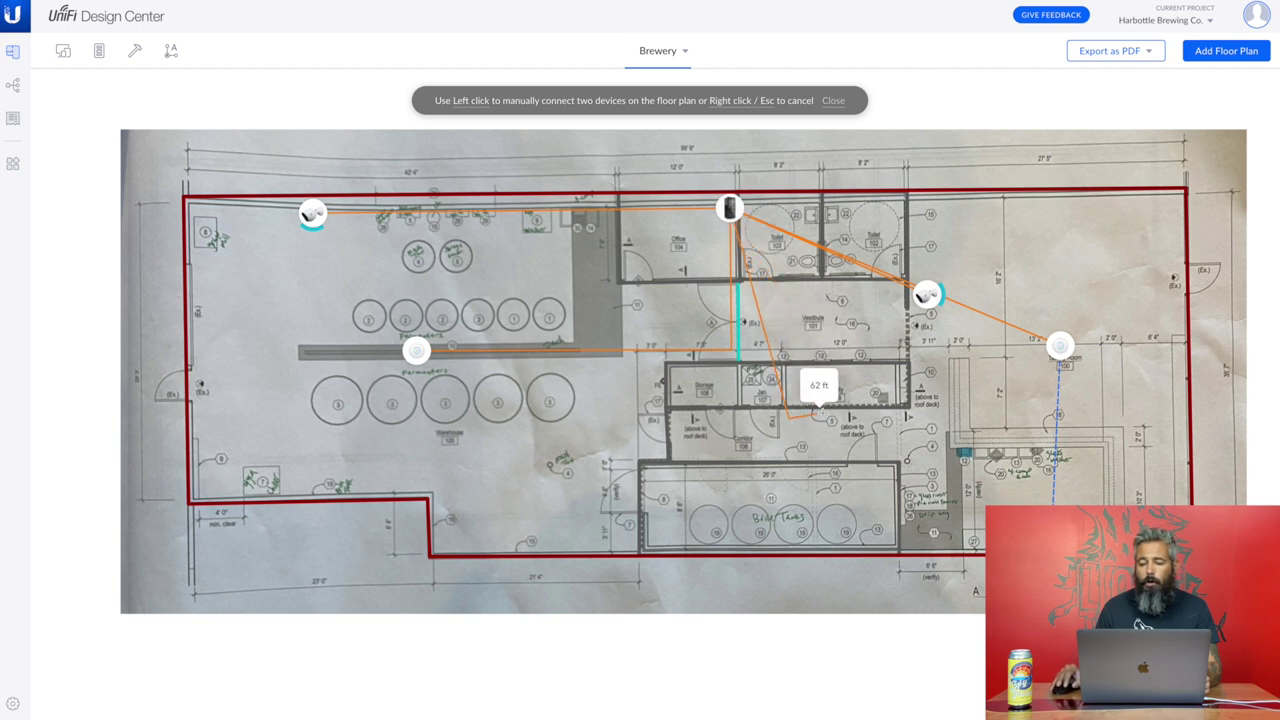
pyautogui.click(969, 360)
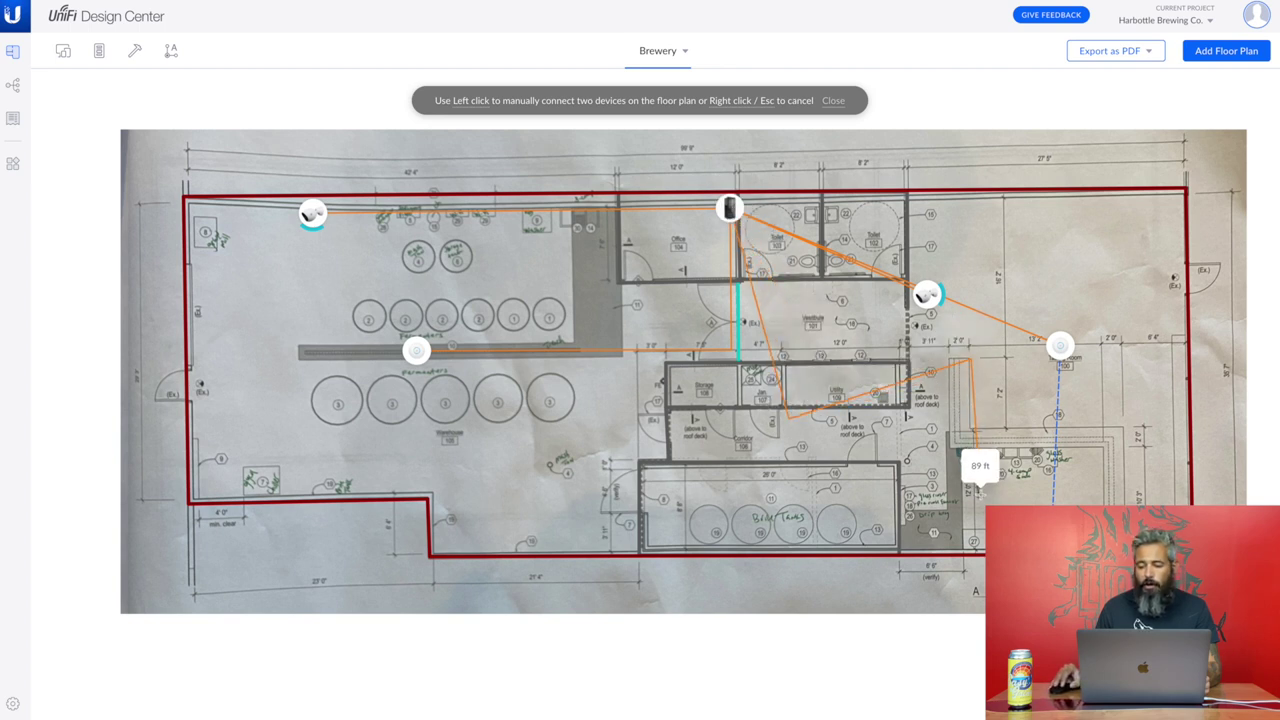
pyautogui.click(978, 492)
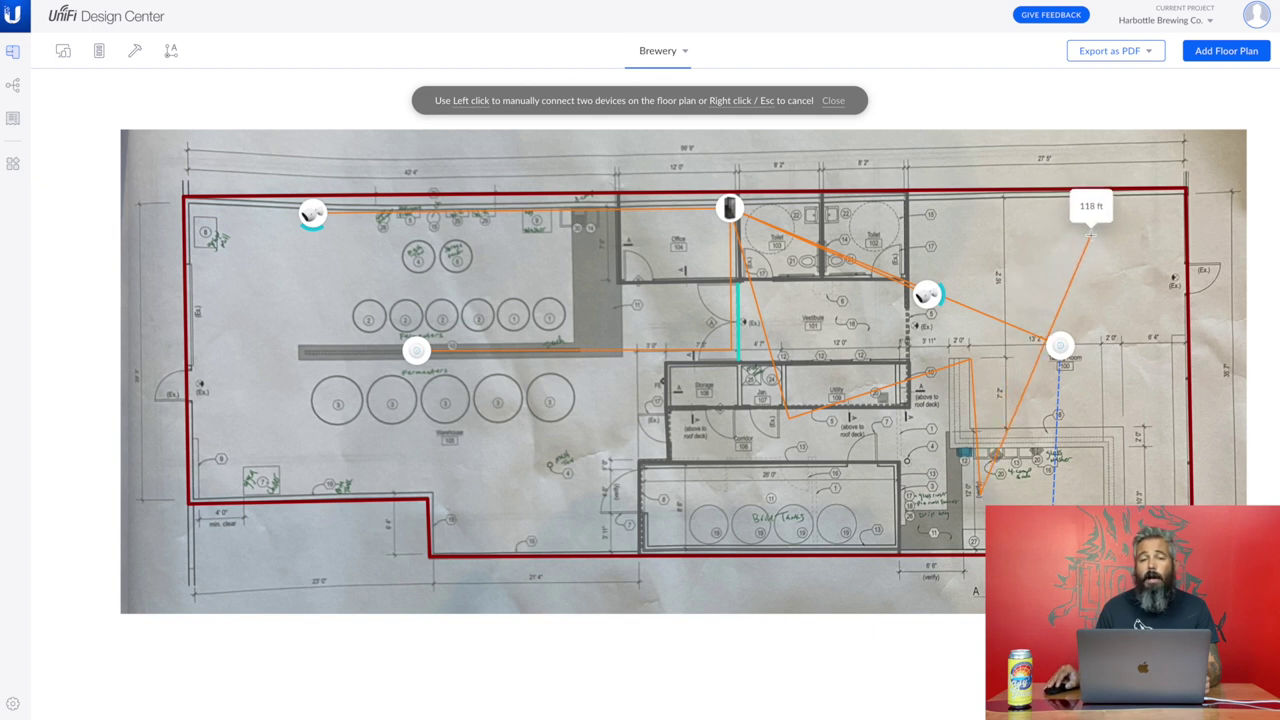
pyautogui.rightClick(1090, 233)
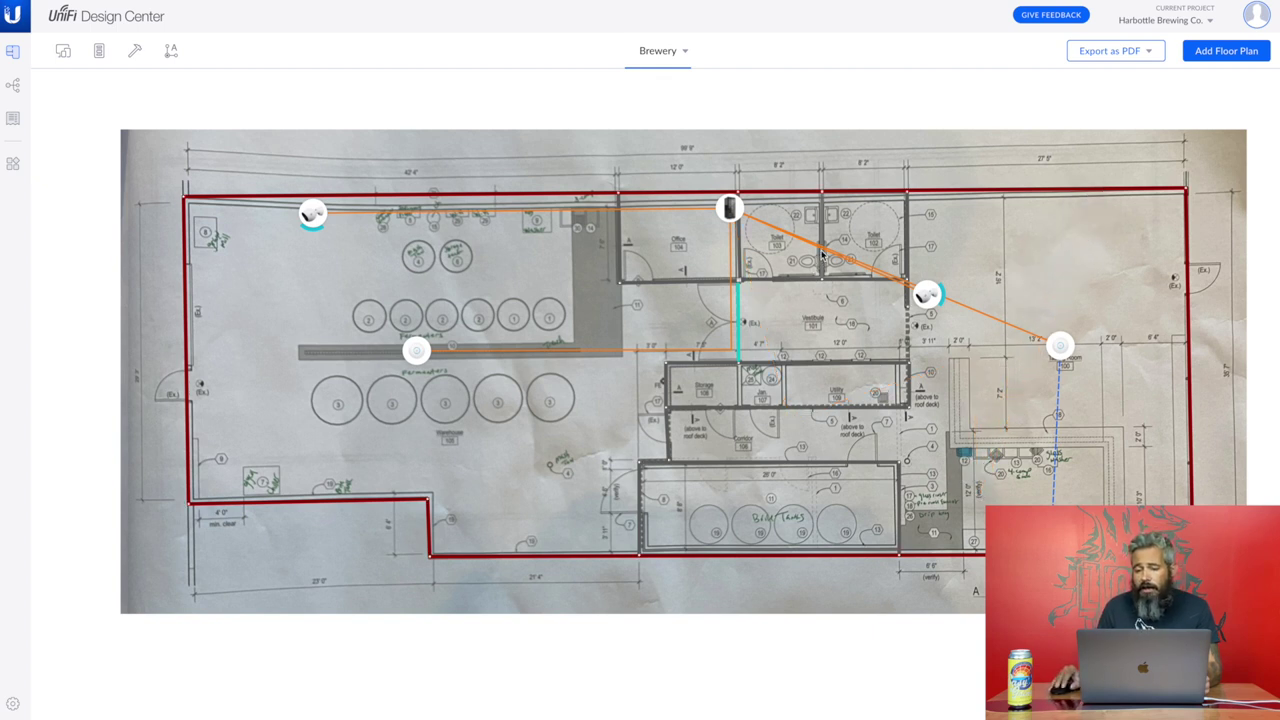
# Reroute the Vestibule-wall G4-Bullet camera's cable through the same bend point as the Warehouse access point's cable.
pyautogui.moveTo(824, 254)
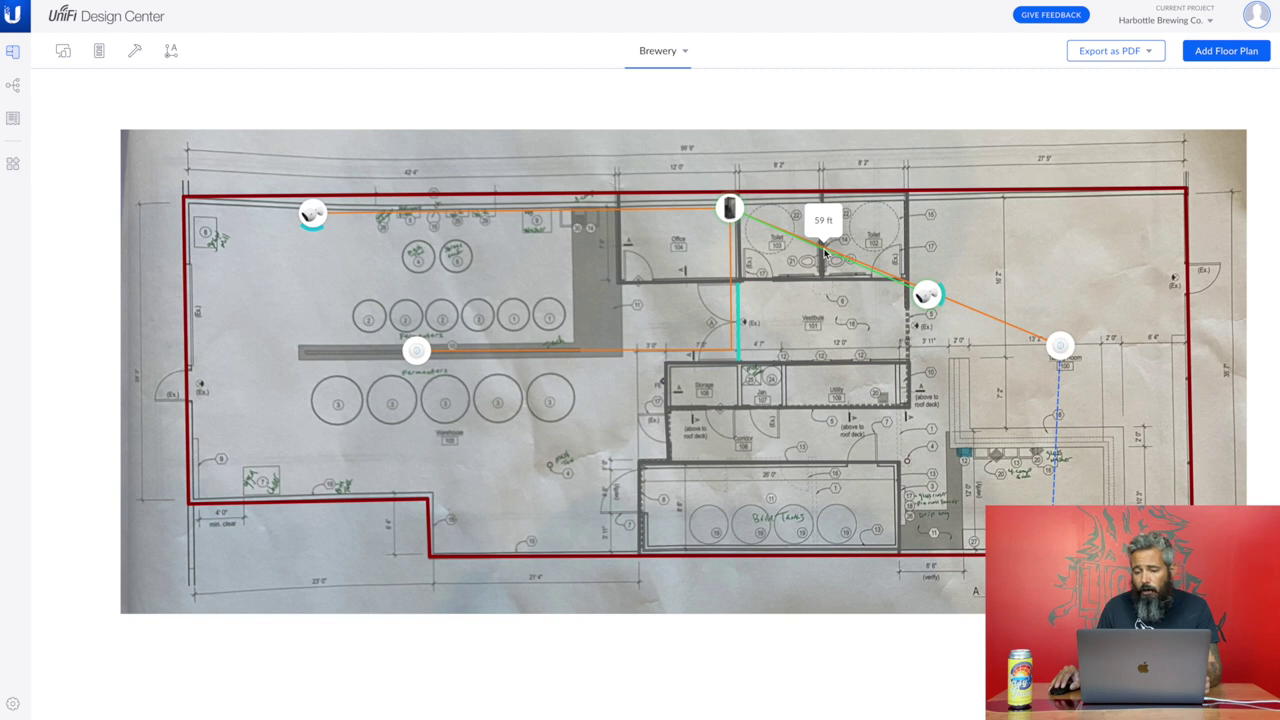
pyautogui.click(824, 254)
pyautogui.moveTo(828, 257); pyautogui.dragTo(735, 348)
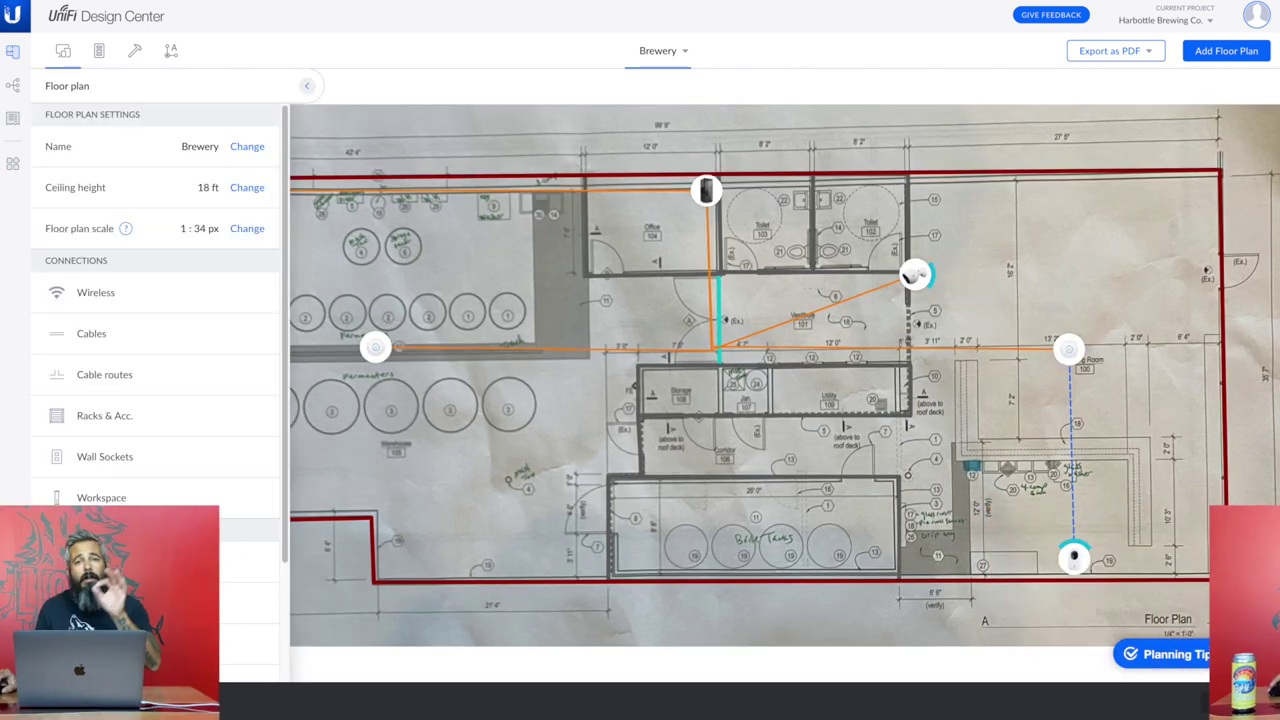
# Open the floor plan's display settings and switch the coverage view to 2.4GHz.
pyautogui.click(1258, 598)
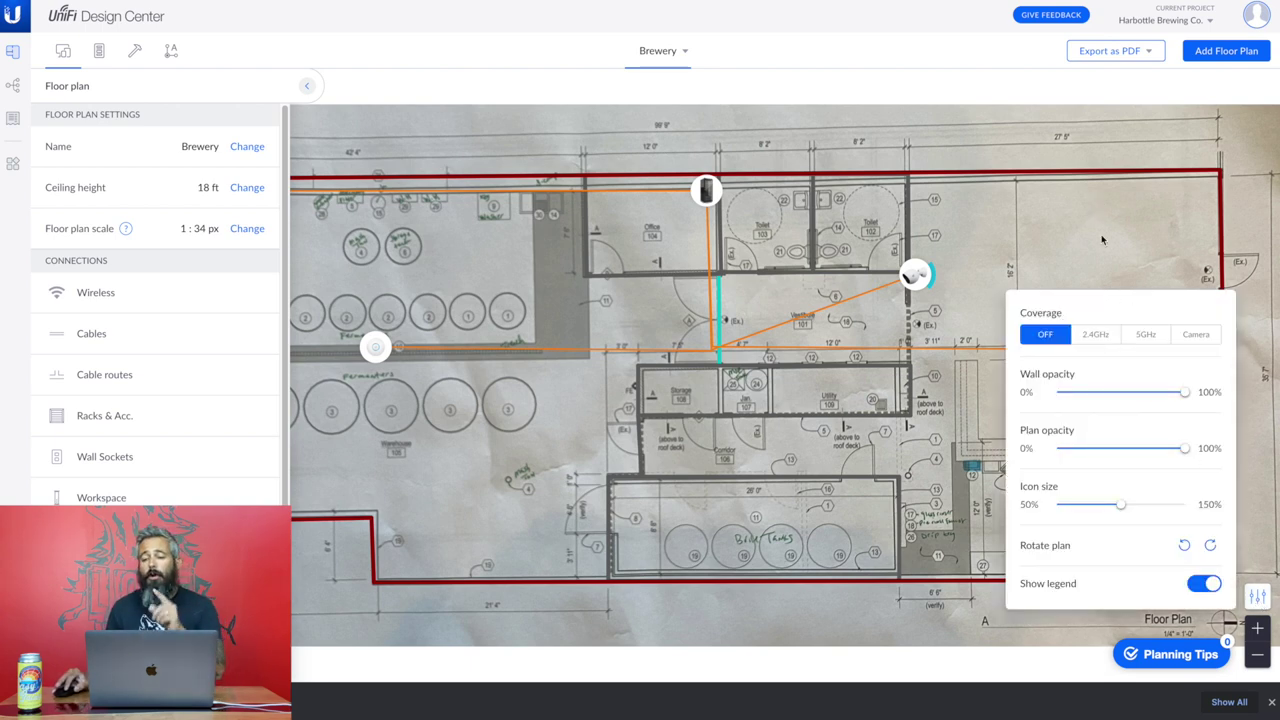
pyautogui.click(1102, 339)
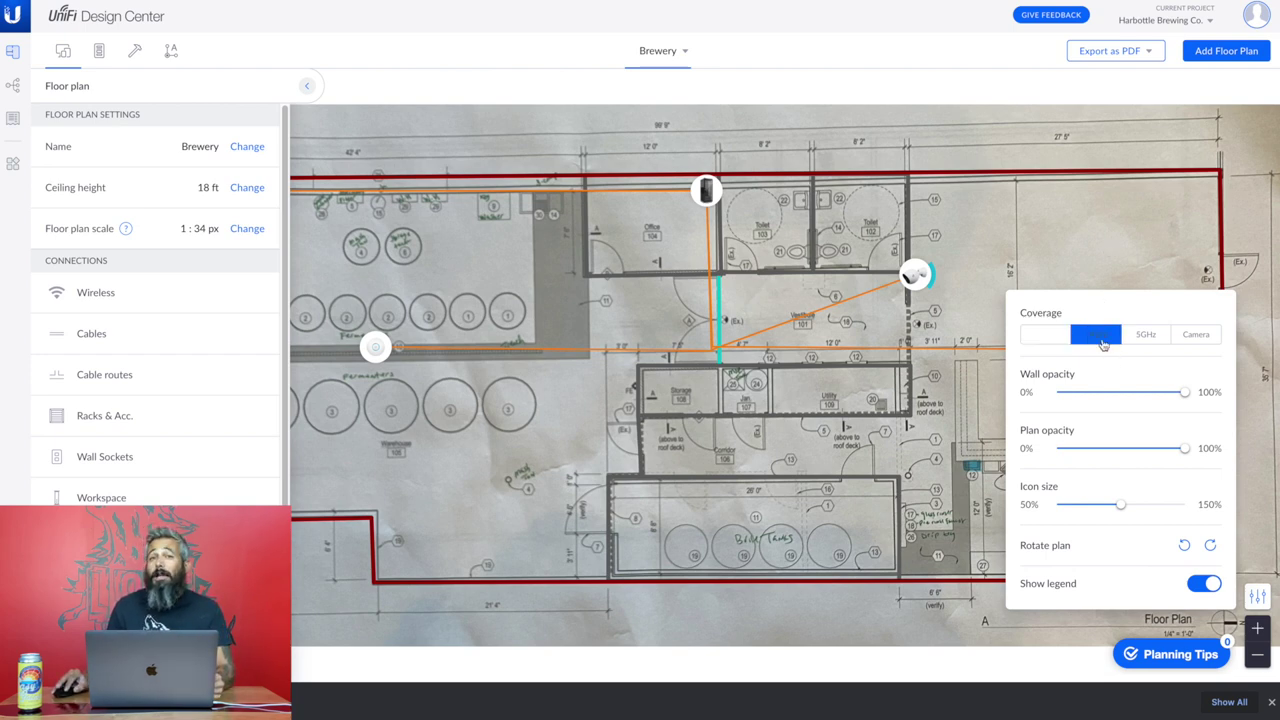
# Nudge the Room 100 access point slightly toward the Vestibule while the 2.4GHz coverage is displayed.
pyautogui.click(496, 318)
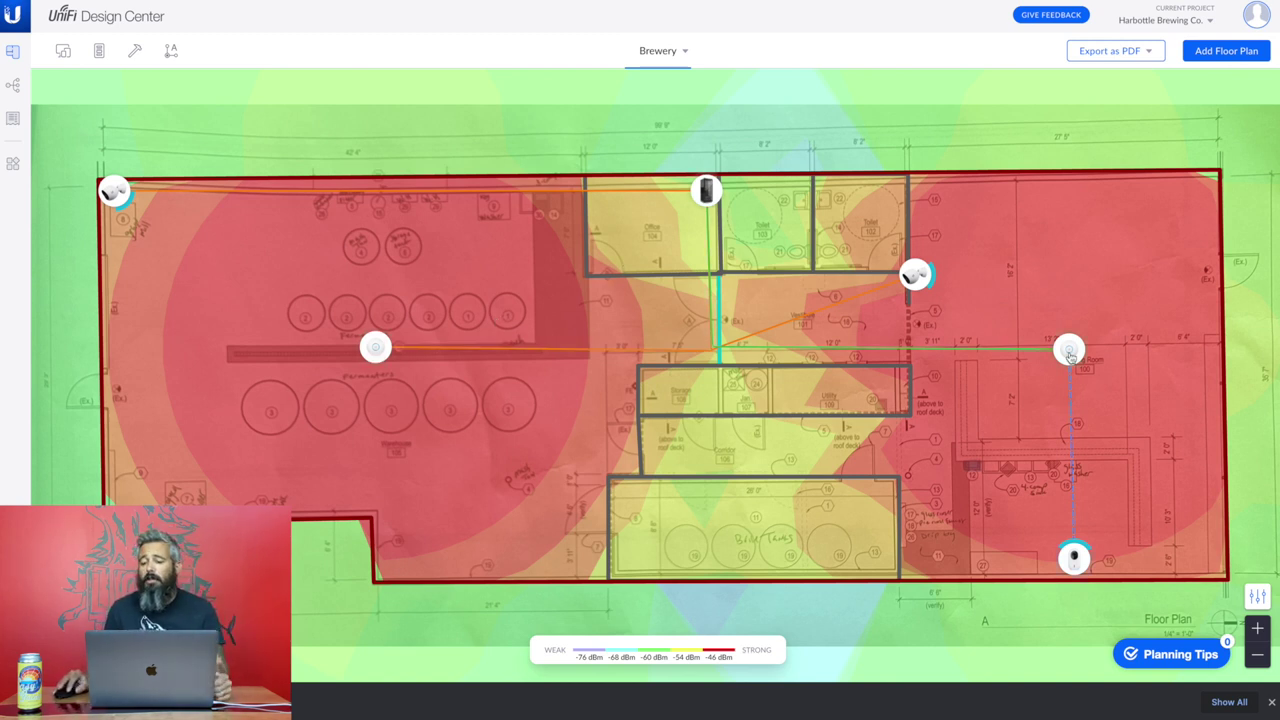
pyautogui.moveTo(1071, 356)
pyautogui.mouseDown()
pyautogui.moveTo(1096, 373)
pyautogui.moveTo(1073, 427)
pyautogui.moveTo(977, 355)
pyautogui.moveTo(986, 306)
pyautogui.moveTo(1086, 297)
pyautogui.moveTo(1082, 313)
pyautogui.moveTo(1037, 323)
pyautogui.moveTo(1031, 337)
pyautogui.moveTo(1060, 346)
pyautogui.mouseUp()
# Switch the coverage view to 5GHz to inspect its signal strength, and to Camera to inspect the camera coverage.
pyautogui.click(1257, 595)
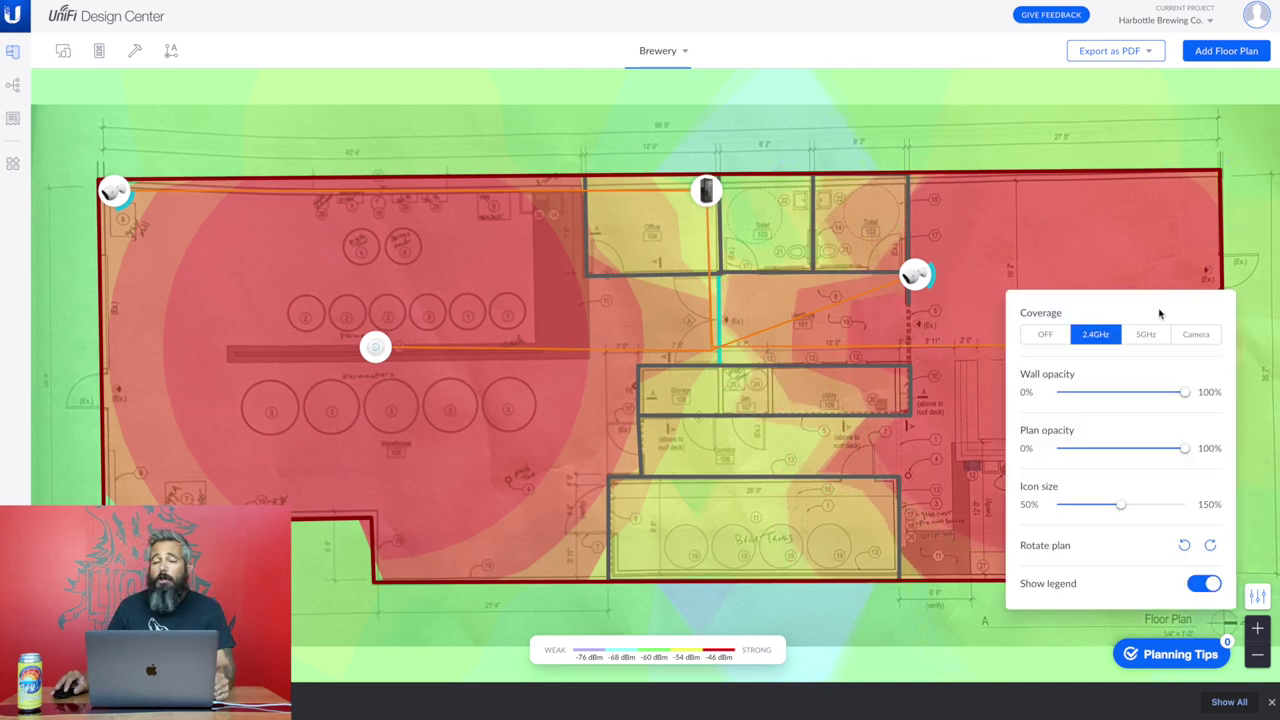
pyautogui.click(1148, 334)
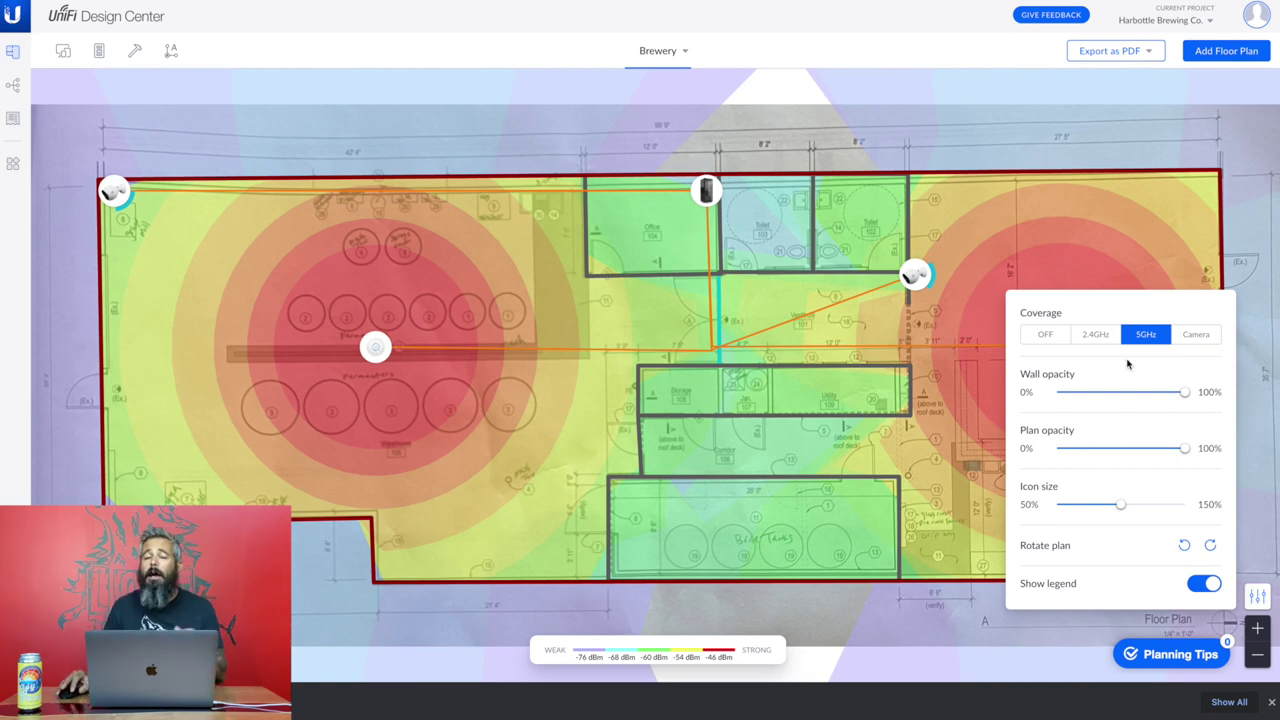
pyautogui.click(1188, 336)
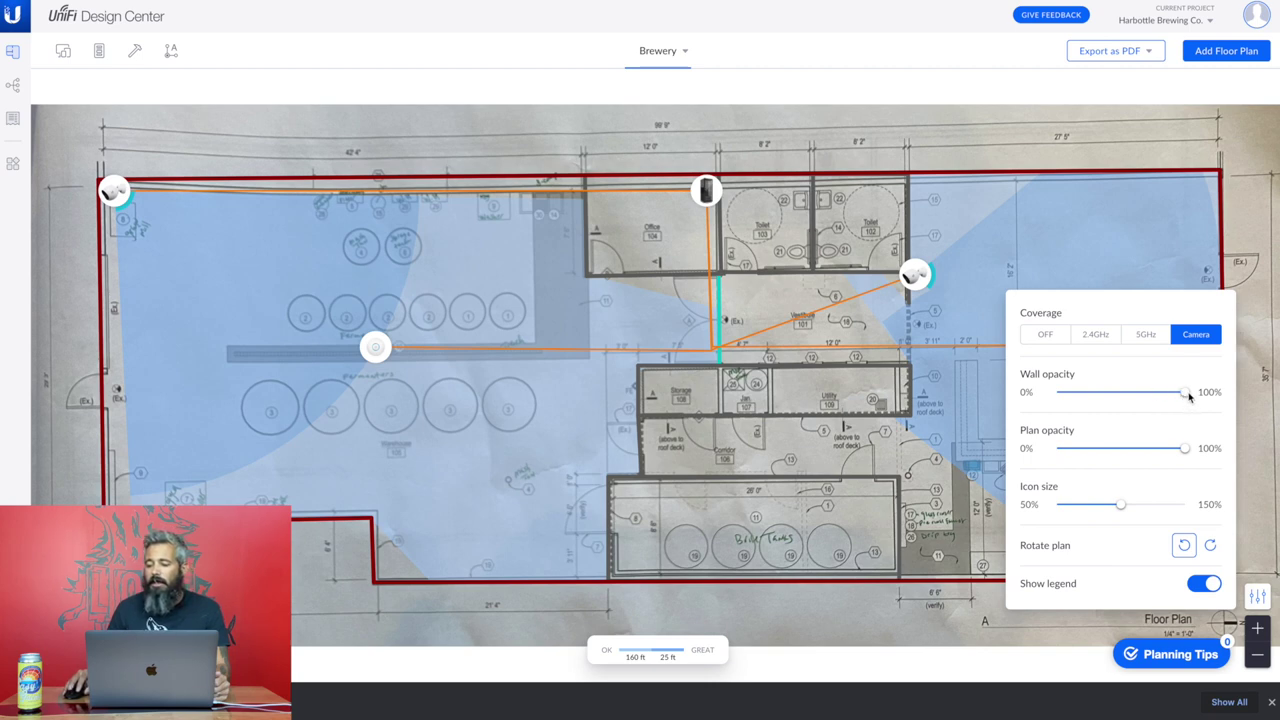
# Try wall and plan opacity at 0%, restoring both to 100%, and move the Warehouse corner G4-Bullet camera onto the wall corner.
pyautogui.moveTo(1186, 396); pyautogui.dragTo(1060, 396)
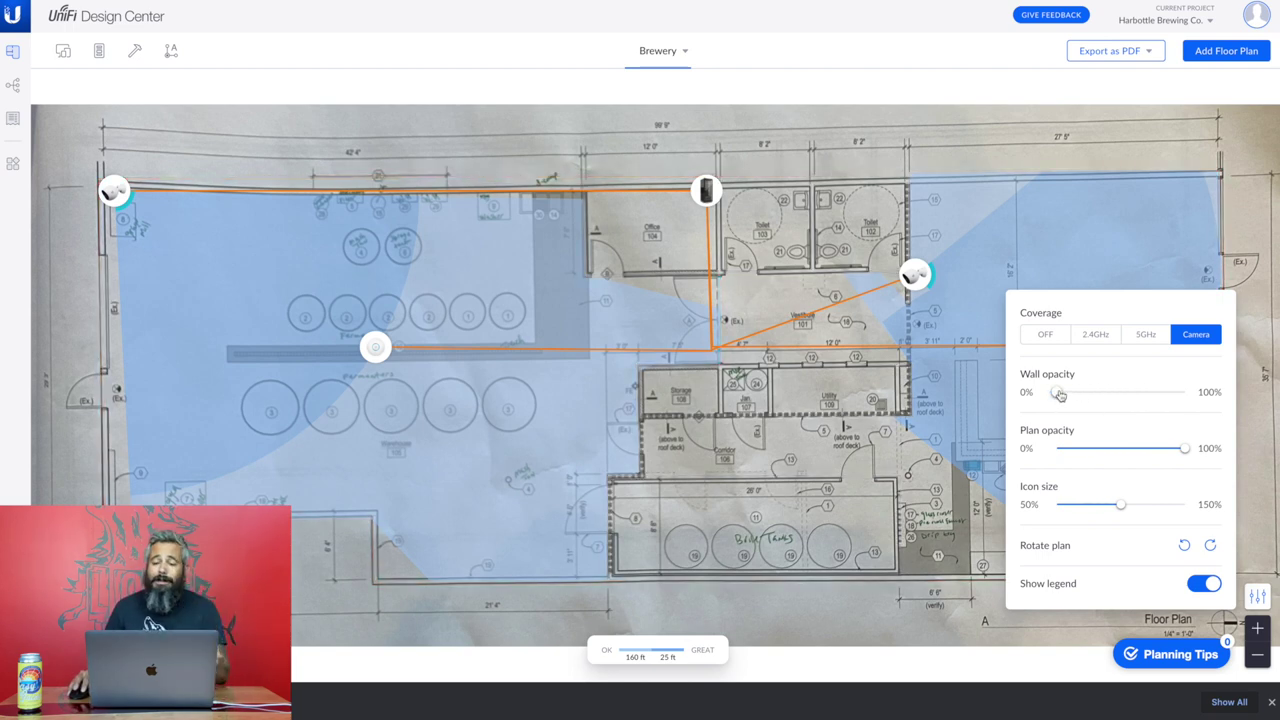
pyautogui.moveTo(1060, 396); pyautogui.dragTo(1186, 394)
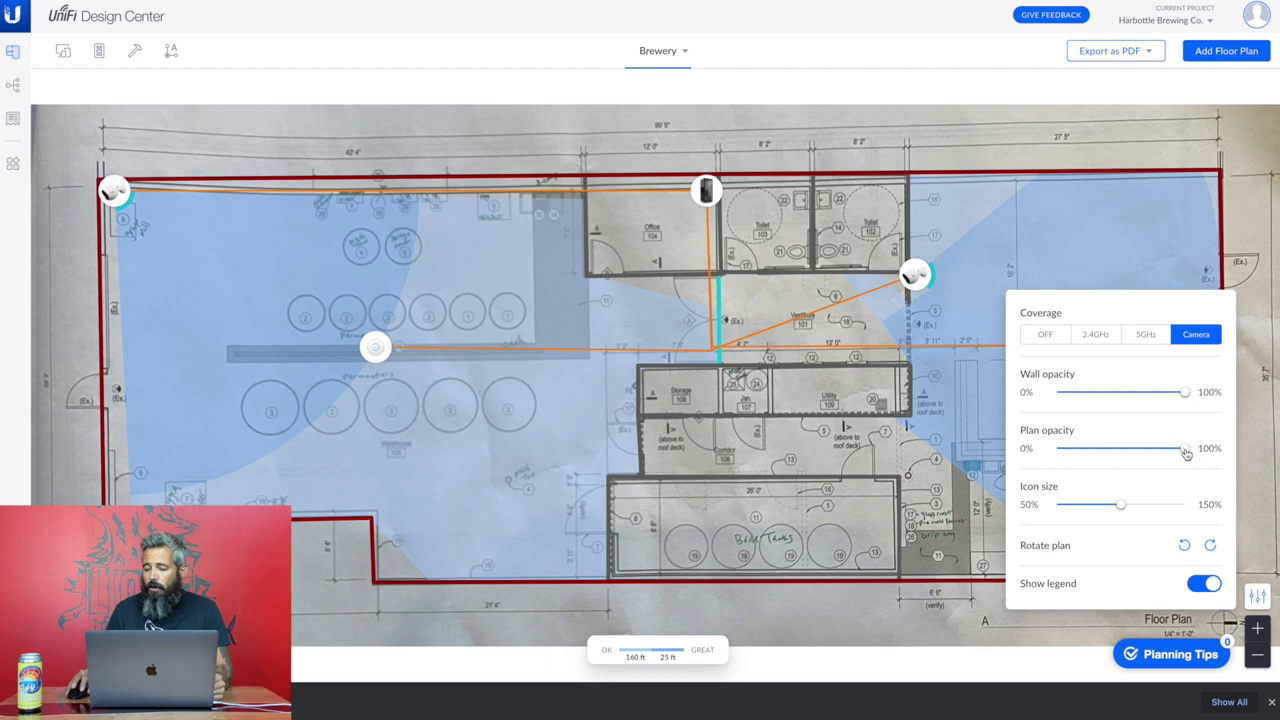
pyautogui.moveTo(1184, 451); pyautogui.dragTo(1054, 454)
pyautogui.moveTo(113, 190)
pyautogui.mouseDown()
pyautogui.moveTo(106, 180)
pyautogui.moveTo(134, 194)
pyautogui.moveTo(120, 229)
pyautogui.moveTo(88, 184)
pyautogui.moveTo(100, 189)
pyautogui.mouseUp()
pyautogui.click(1257, 596)
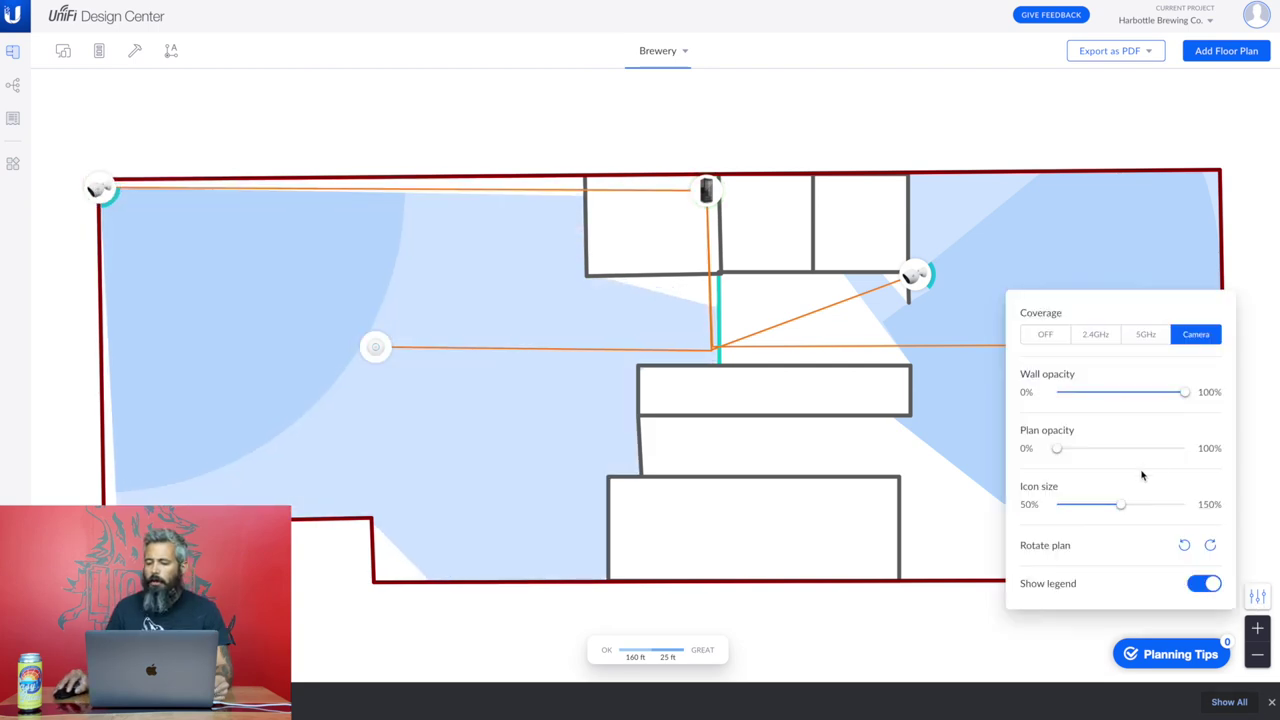
pyautogui.moveTo(1062, 451); pyautogui.dragTo(1218, 450)
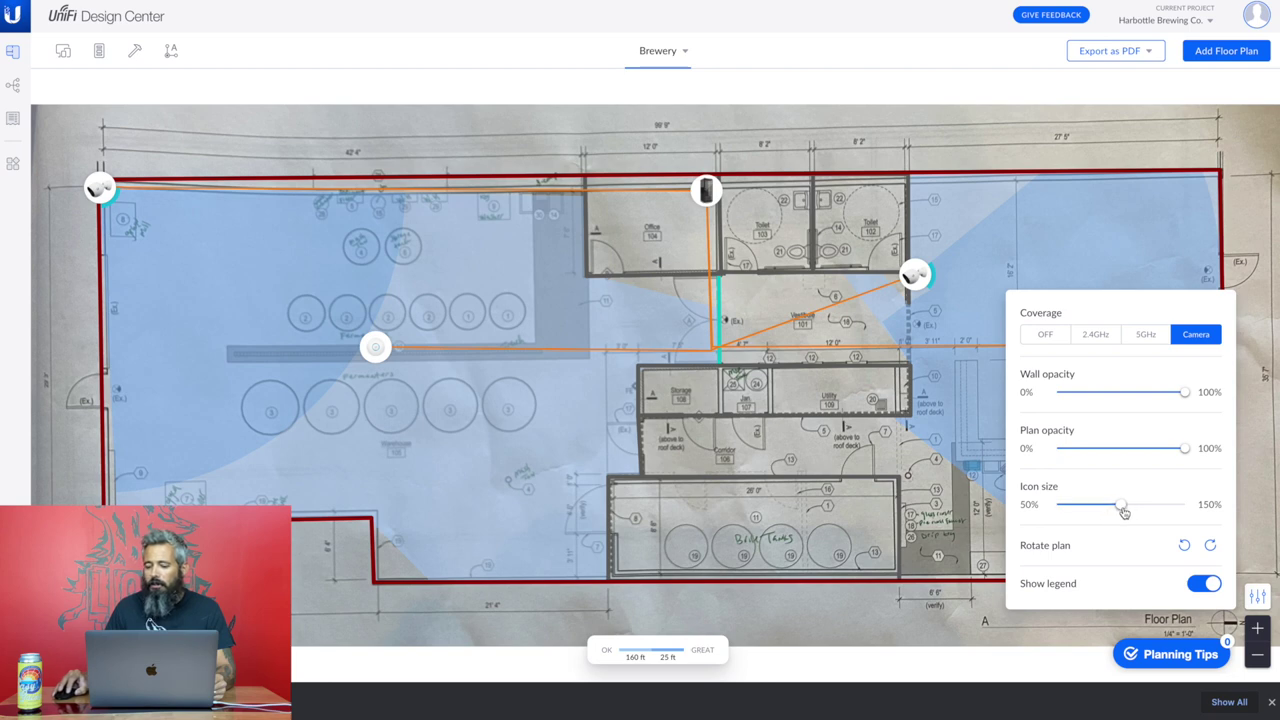
# Enlarge the icon size to 150%, and move the Warehouse G4-Bullet camera inward from the corner with a slight change of its viewing angle.
pyautogui.moveTo(1123, 510); pyautogui.dragTo(1185, 505)
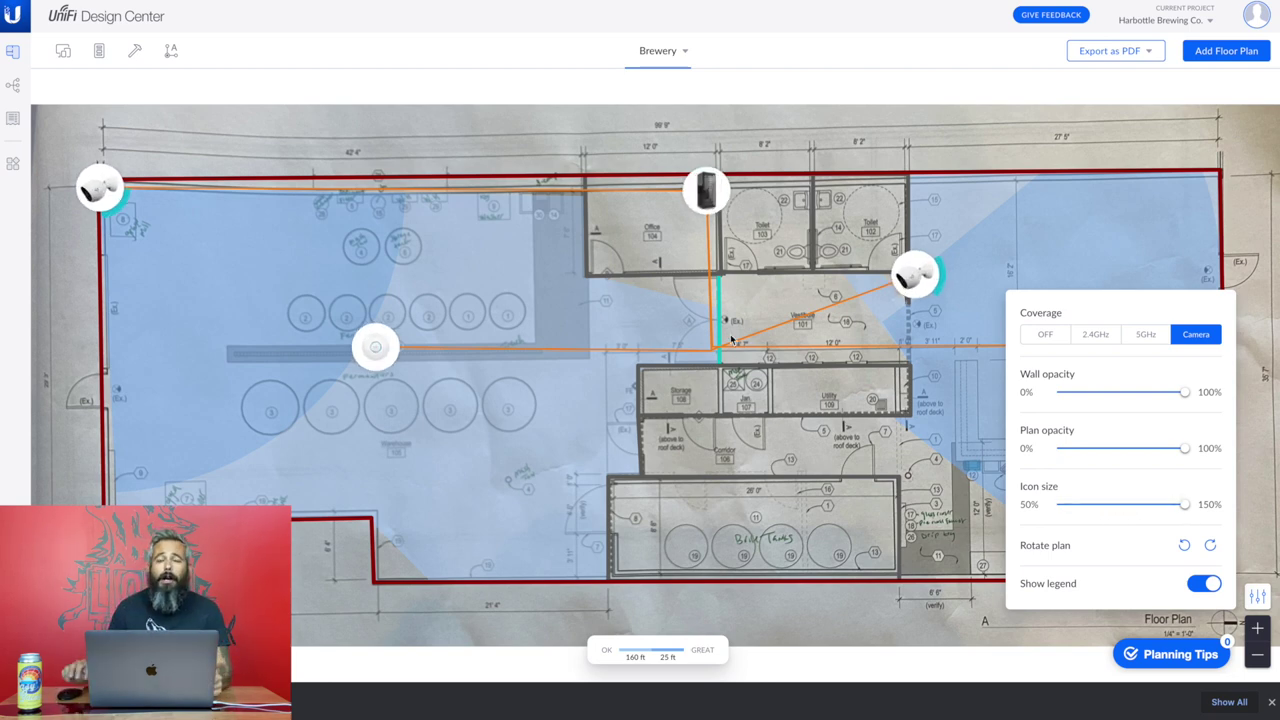
pyautogui.moveTo(714, 328)
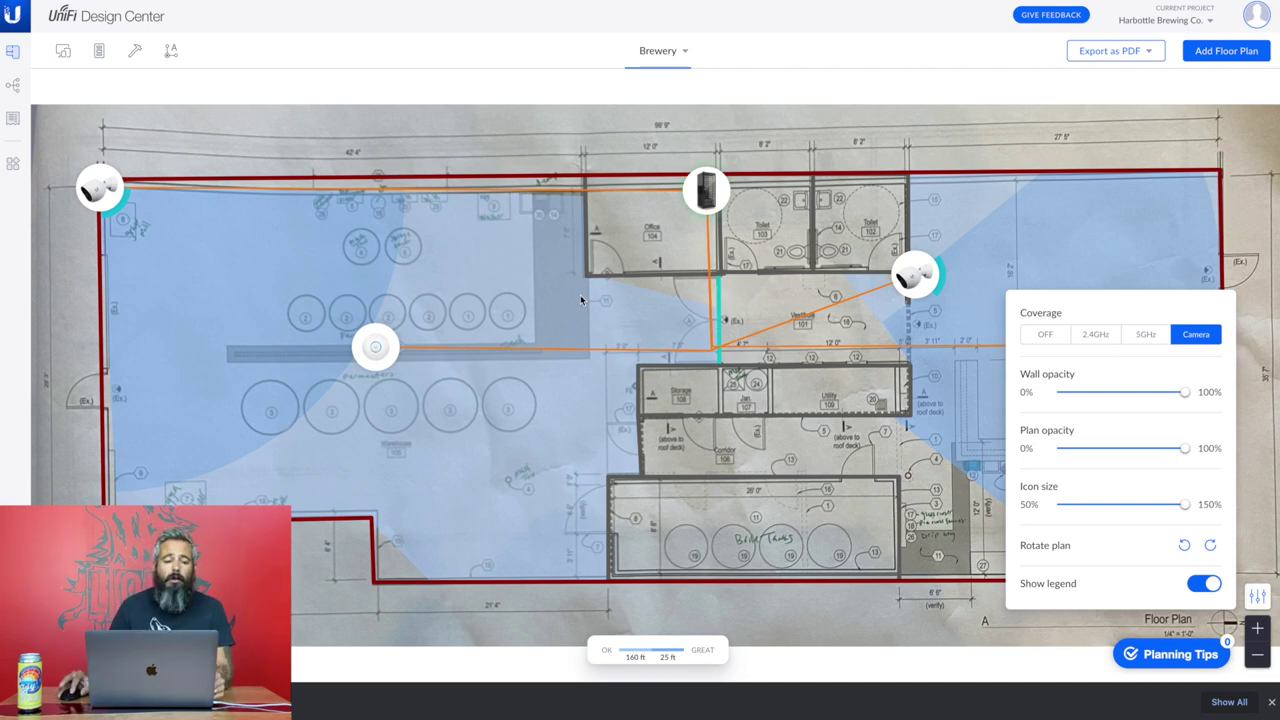
pyautogui.moveTo(115, 190); pyautogui.dragTo(177, 230)
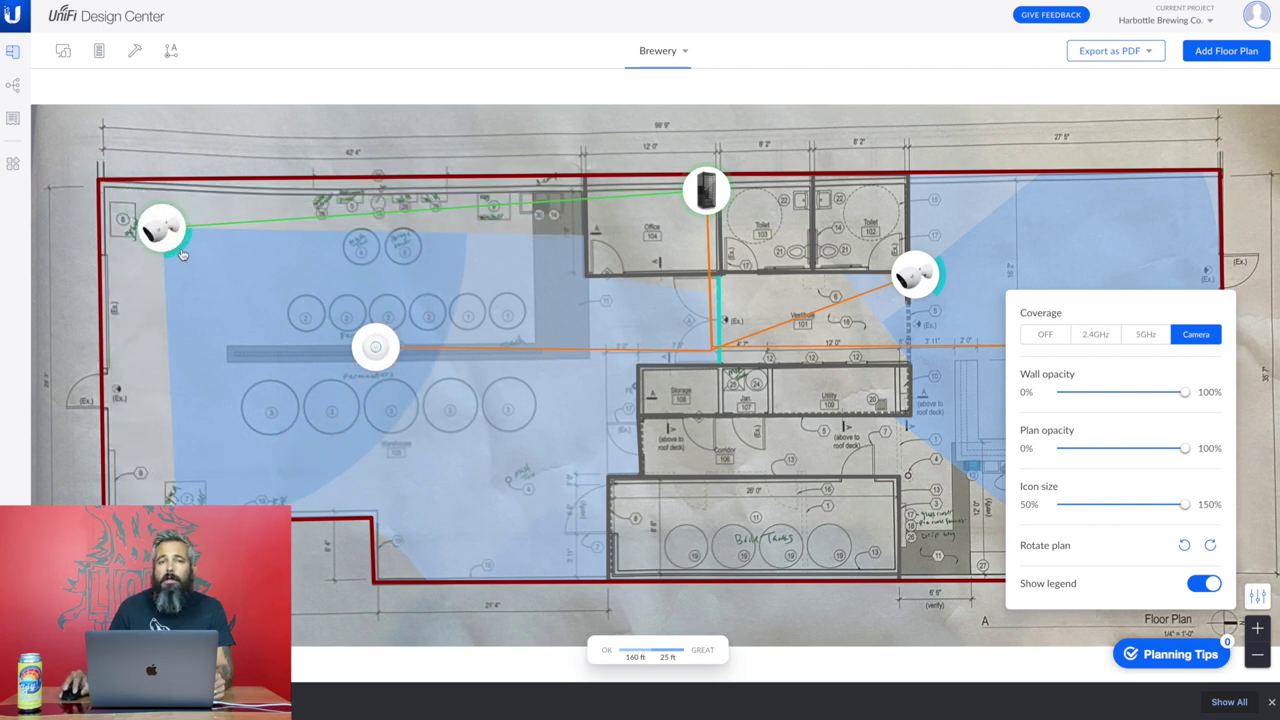
pyautogui.moveTo(183, 255)
pyautogui.mouseDown()
pyautogui.moveTo(184, 229)
pyautogui.moveTo(180, 254)
pyautogui.mouseUp()
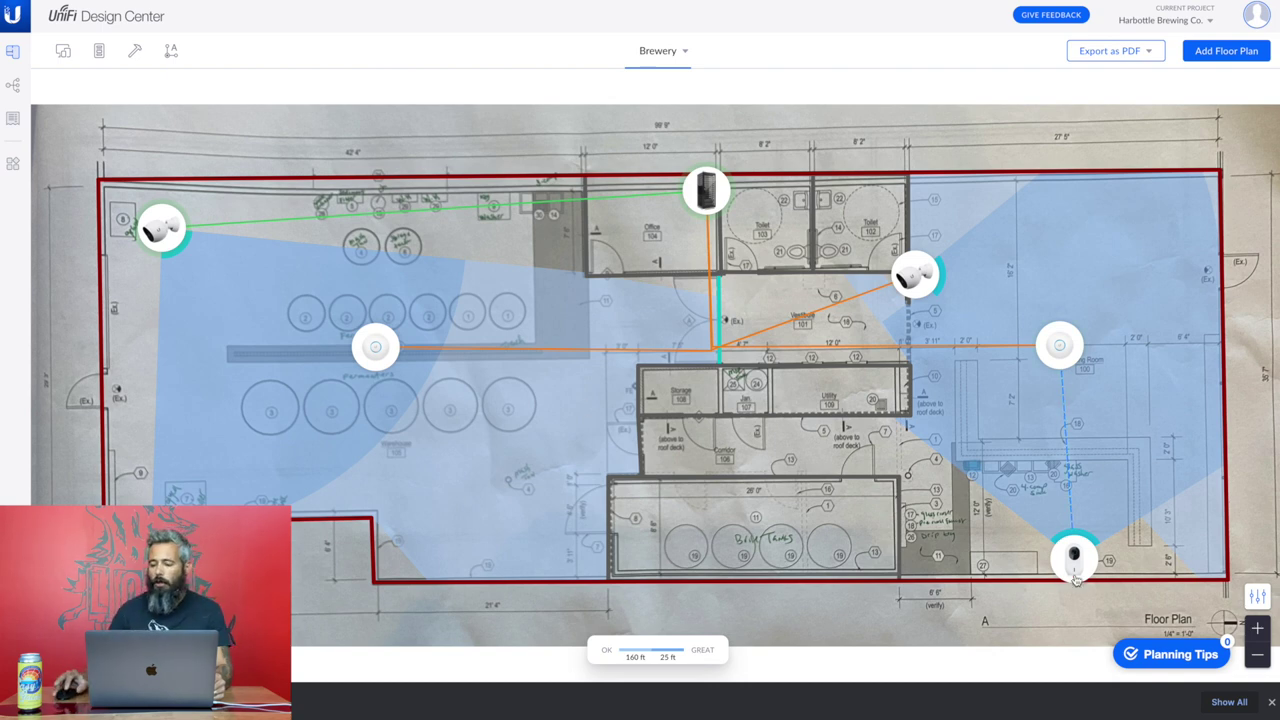
# Keep the icon size at 150%, set the coverage view to OFF and close the display settings.
pyautogui.click(1257, 594)
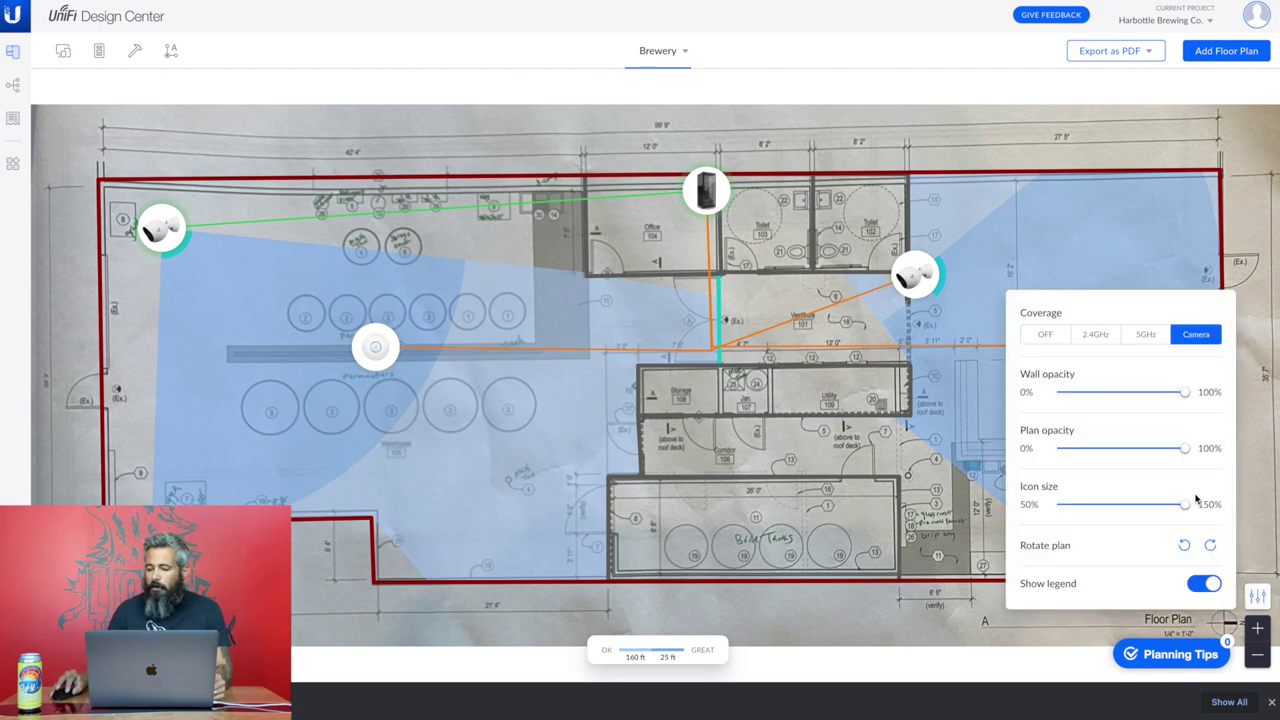
pyautogui.moveTo(1183, 505)
pyautogui.mouseDown()
pyautogui.moveTo(1056, 505)
pyautogui.moveTo(1184, 505)
pyautogui.mouseUp()
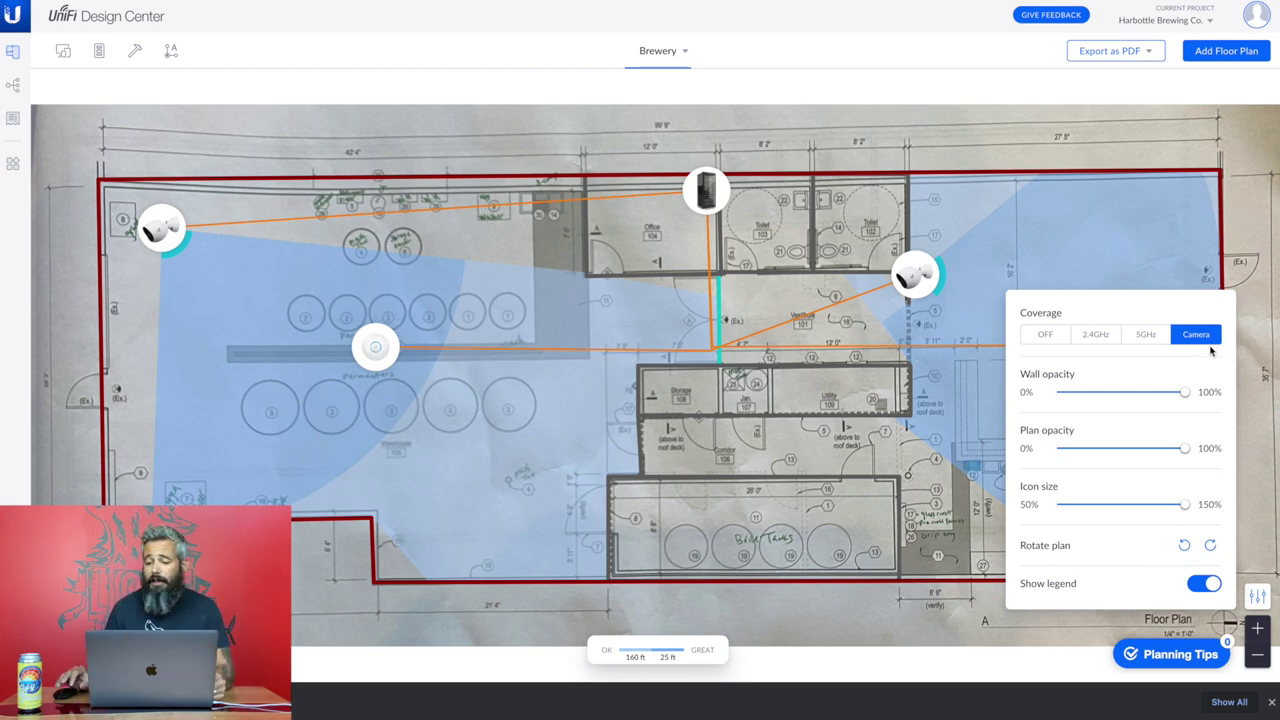
pyautogui.click(1045, 334)
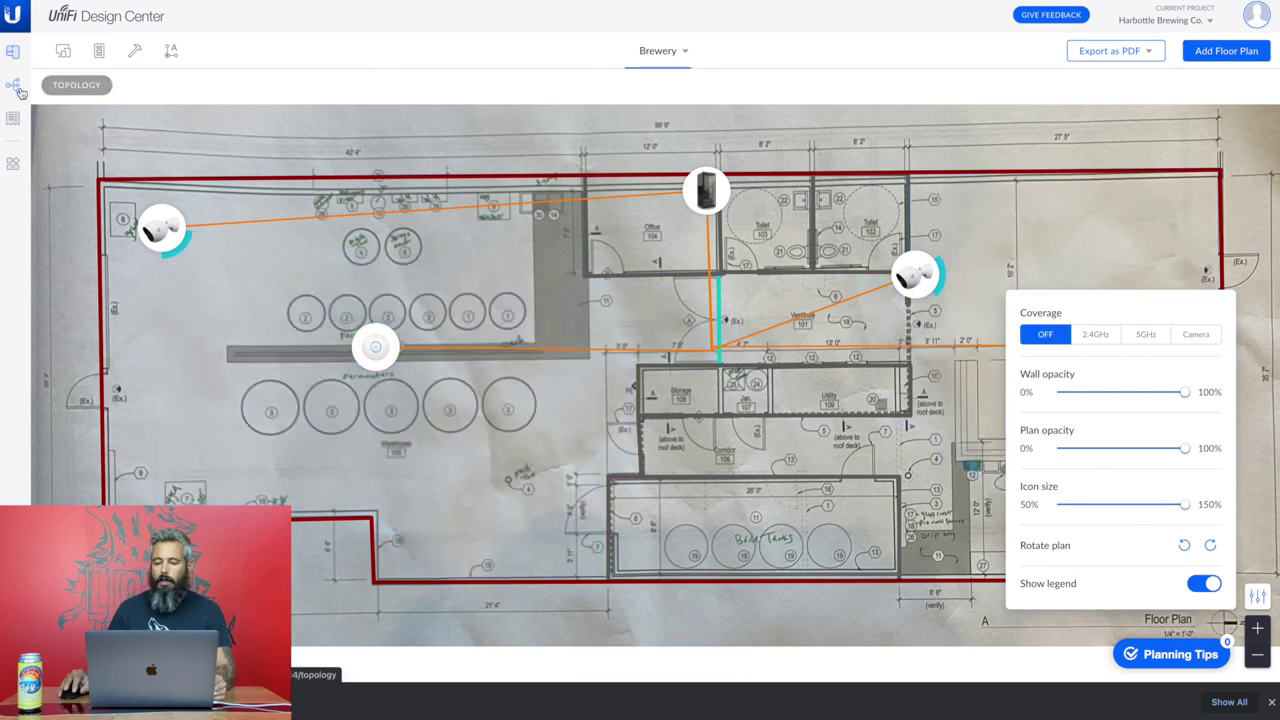
pyautogui.click(1257, 596)
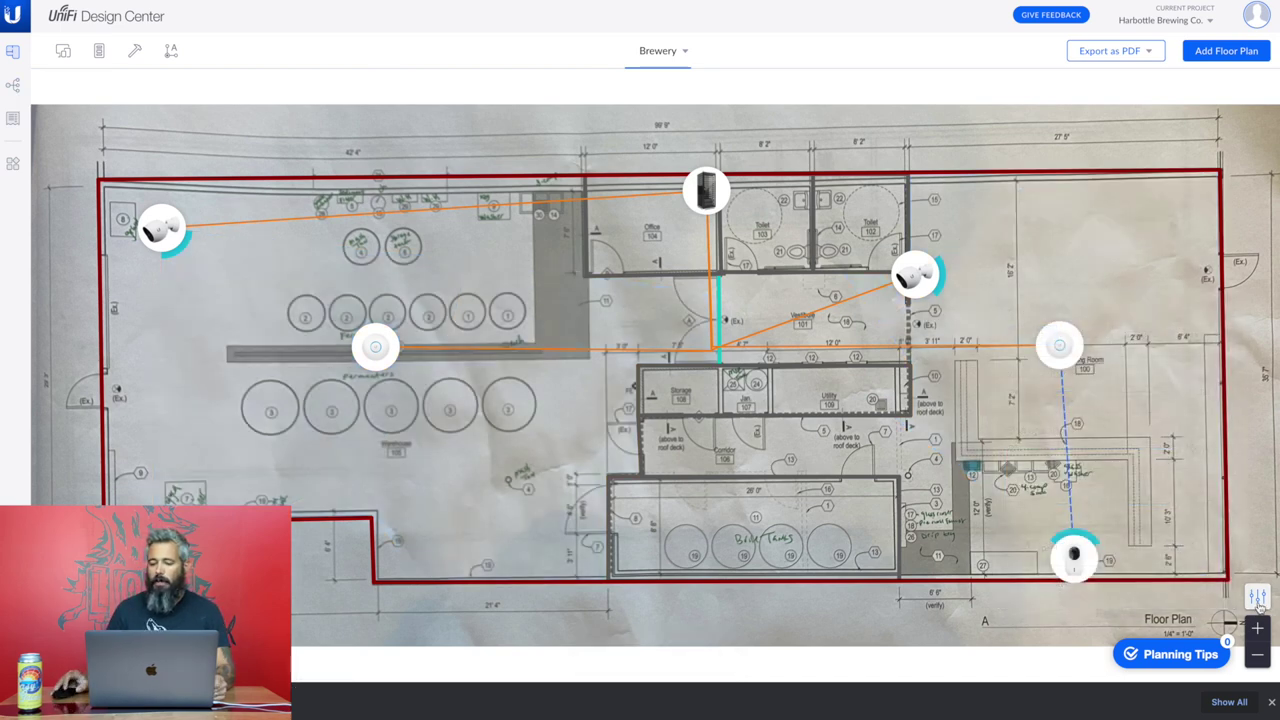
# Open the project's network topology and turn off the price labels on the devices.
pyautogui.click(14, 88)
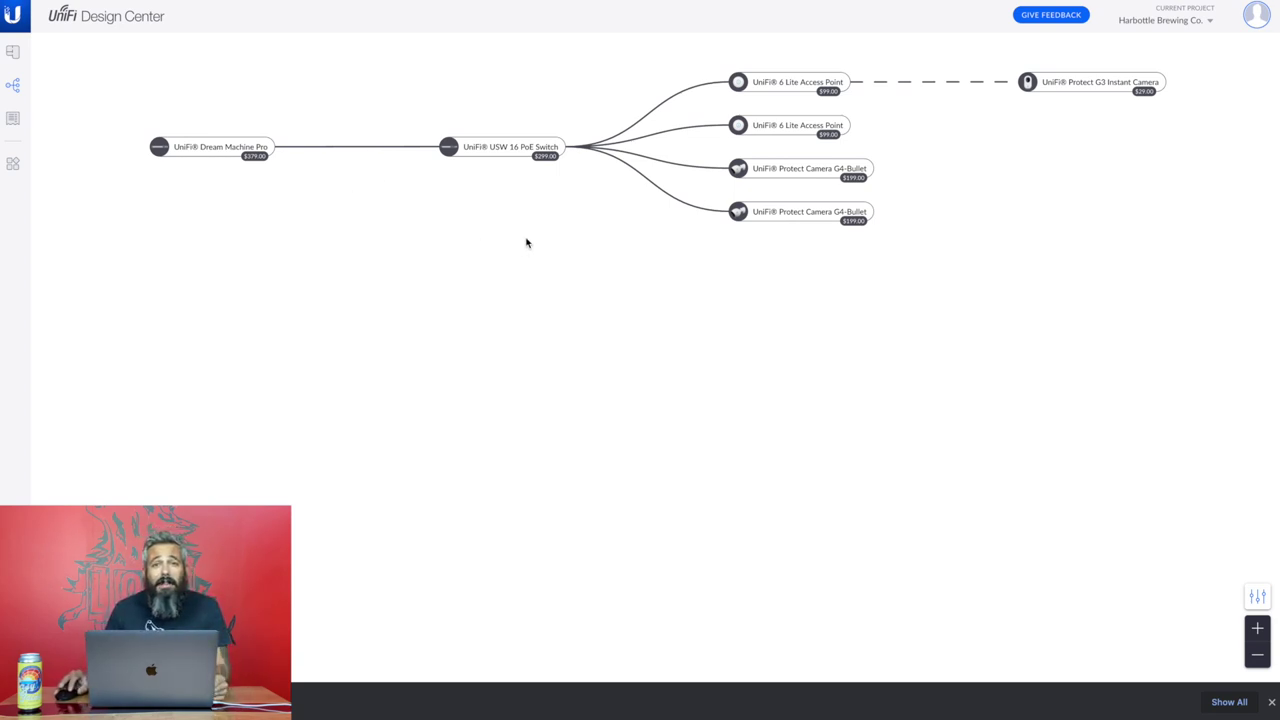
pyautogui.click(1257, 596)
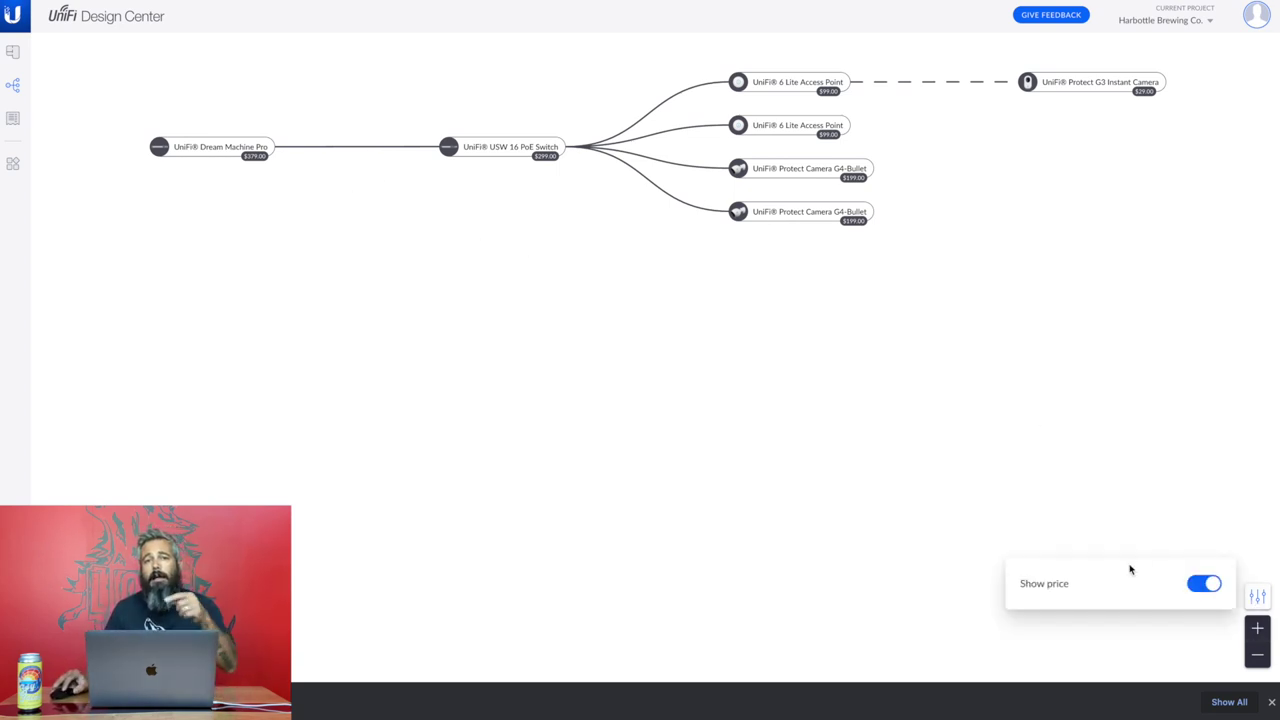
pyautogui.doubleClick(1210, 588)
pyautogui.click(1257, 596)
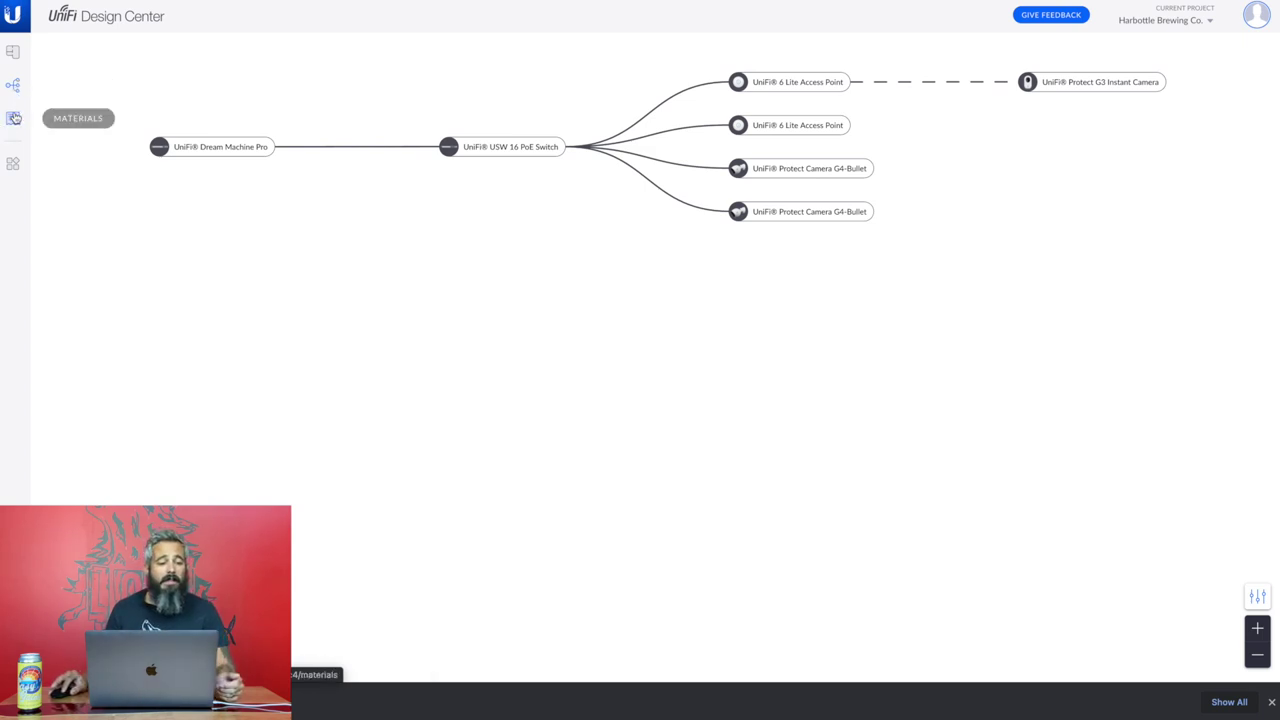
# Open the List of Materials and review the replacement suggestions for the UniFi 6 Lite Access Point without replacing it.
pyautogui.click(13, 119)
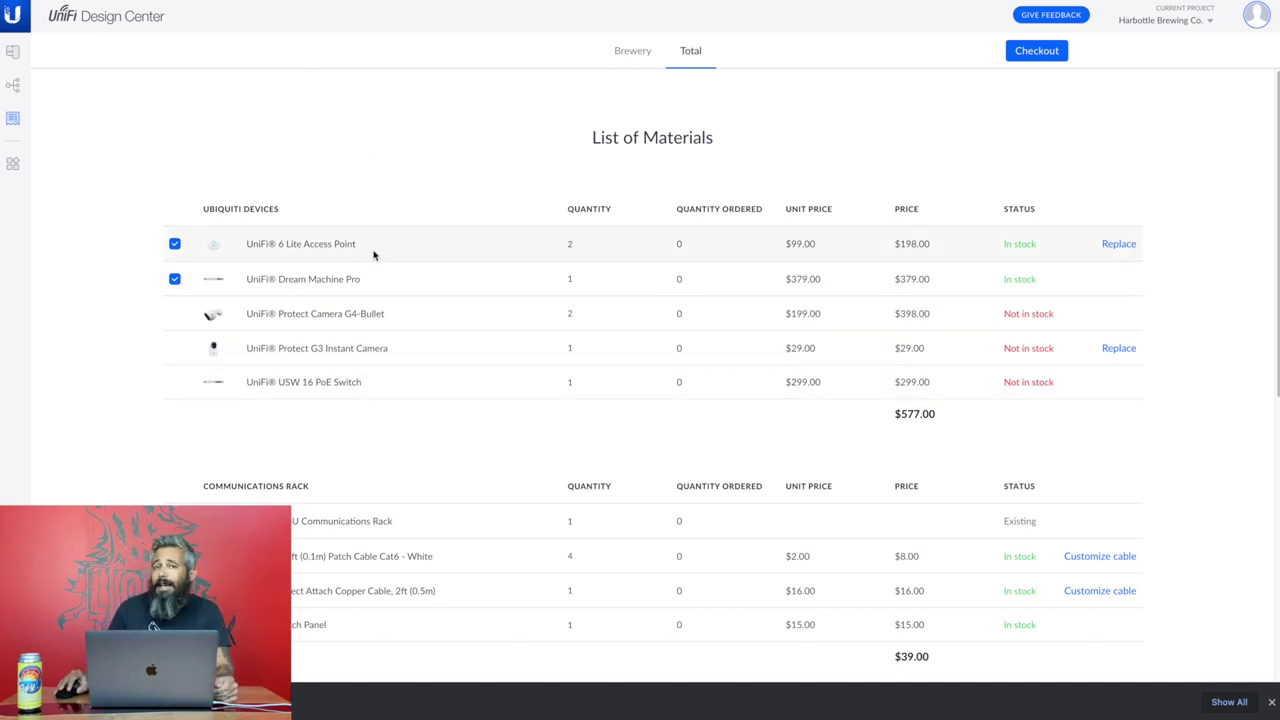
pyautogui.click(1120, 244)
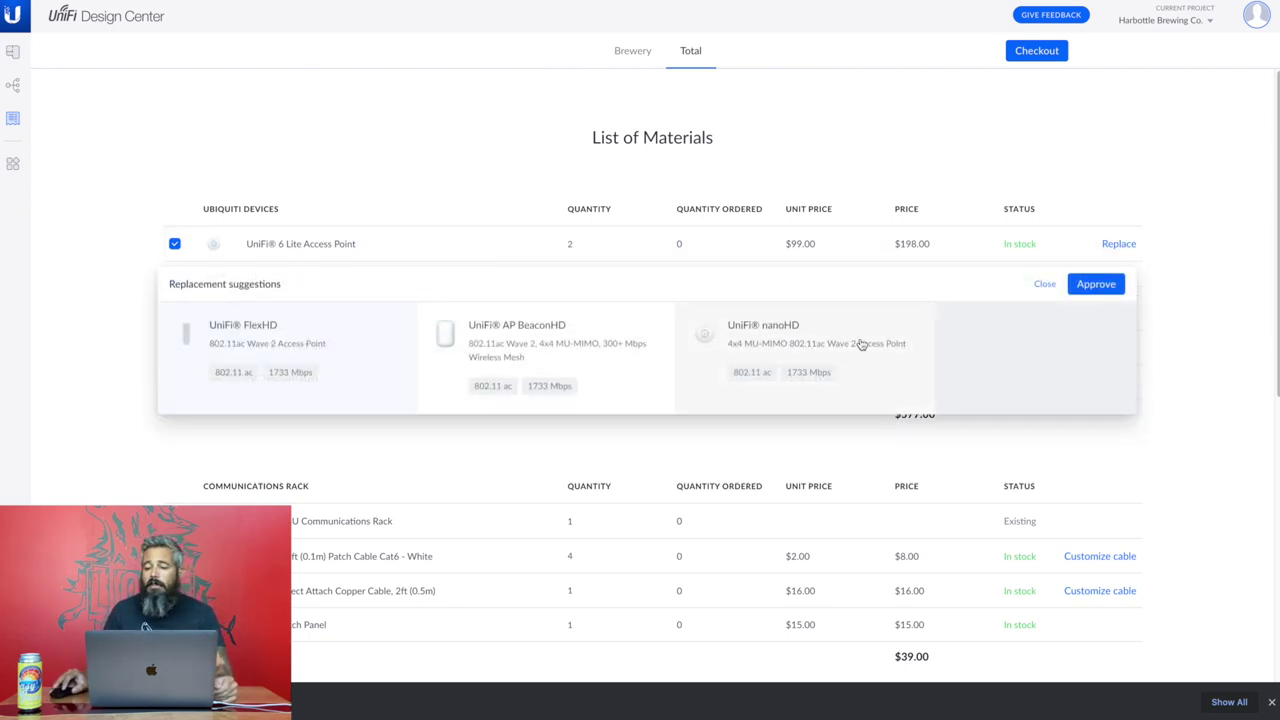
pyautogui.click(1043, 286)
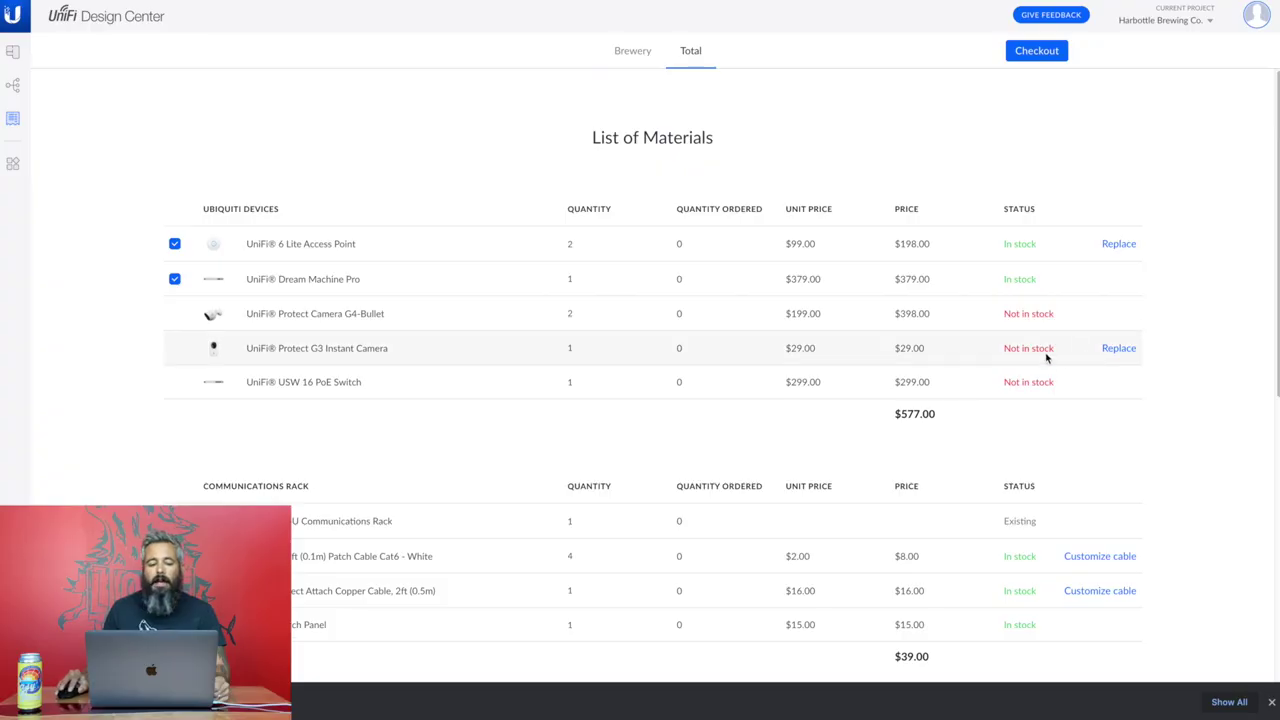
# Replace the UniFi Protect G3 Instant Camera with the UniFi Protect Camera G3 Micro and check the swap in the topology.
pyautogui.click(1115, 349)
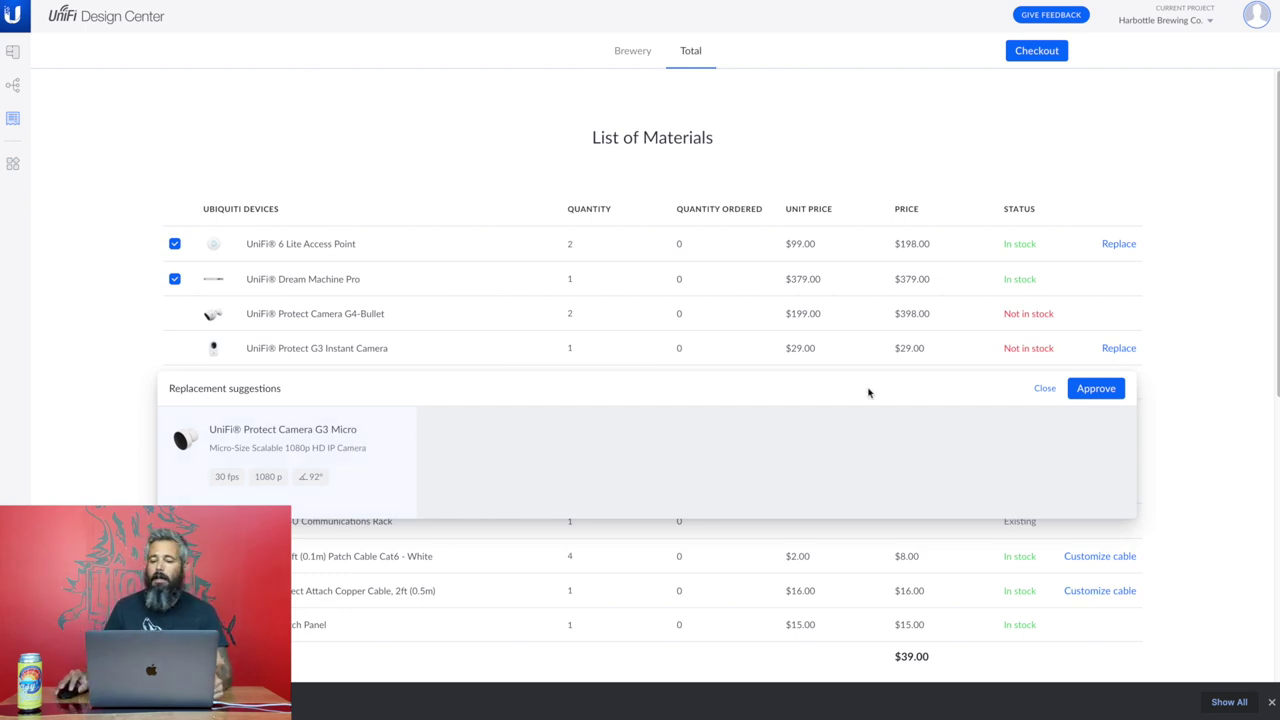
pyautogui.click(1112, 387)
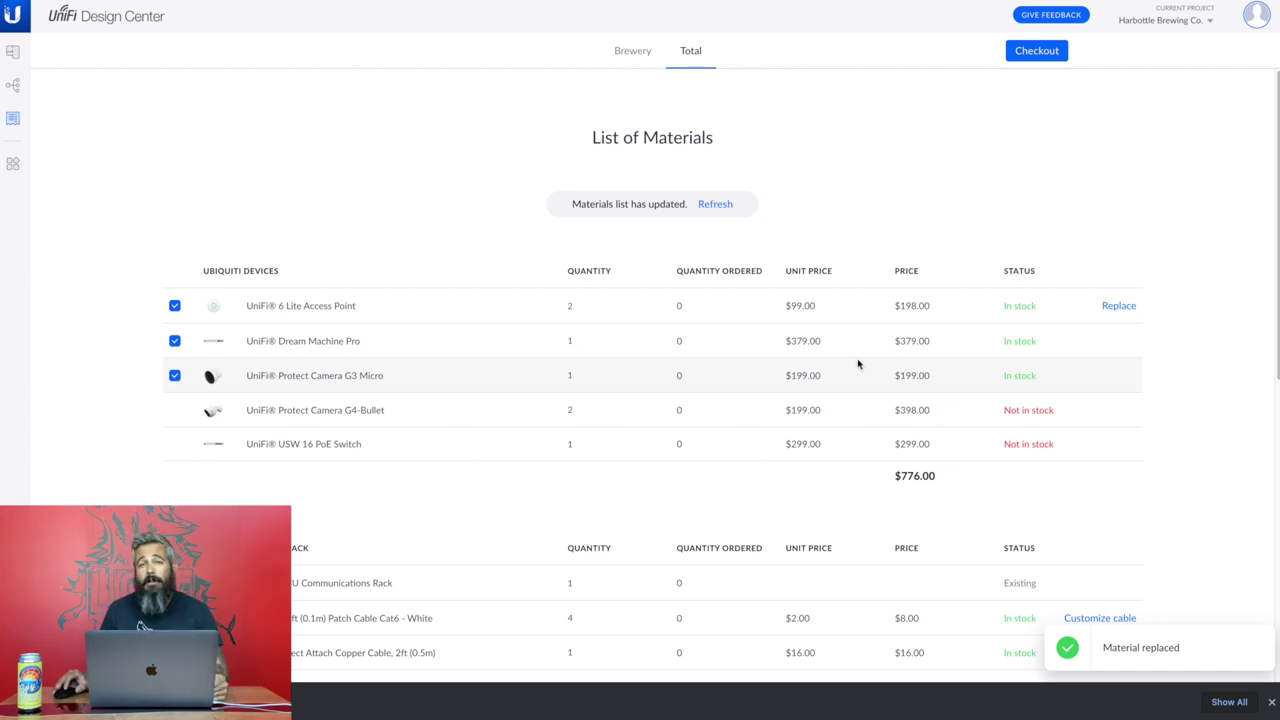
pyautogui.click(19, 90)
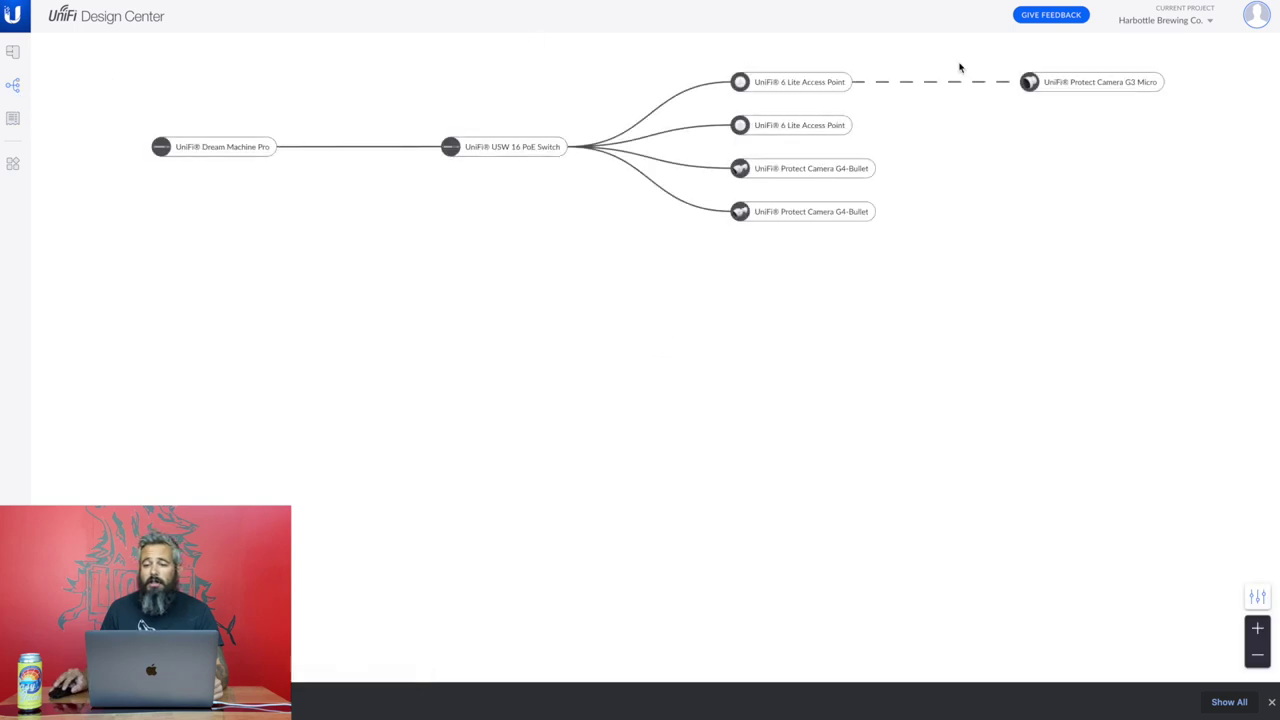
# Return to the Brewery floor plan, dismiss the Planning Tips and examine the equipment installed in Rack 1.
pyautogui.click(14, 52)
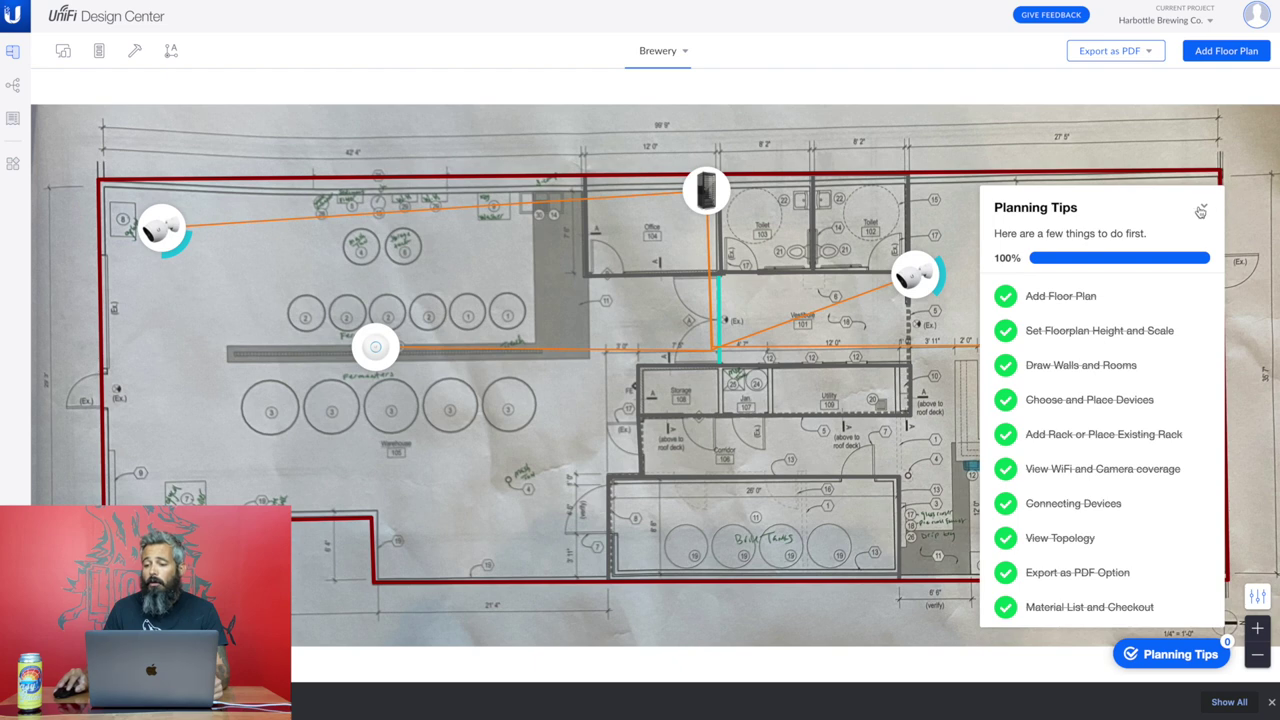
pyautogui.click(1204, 207)
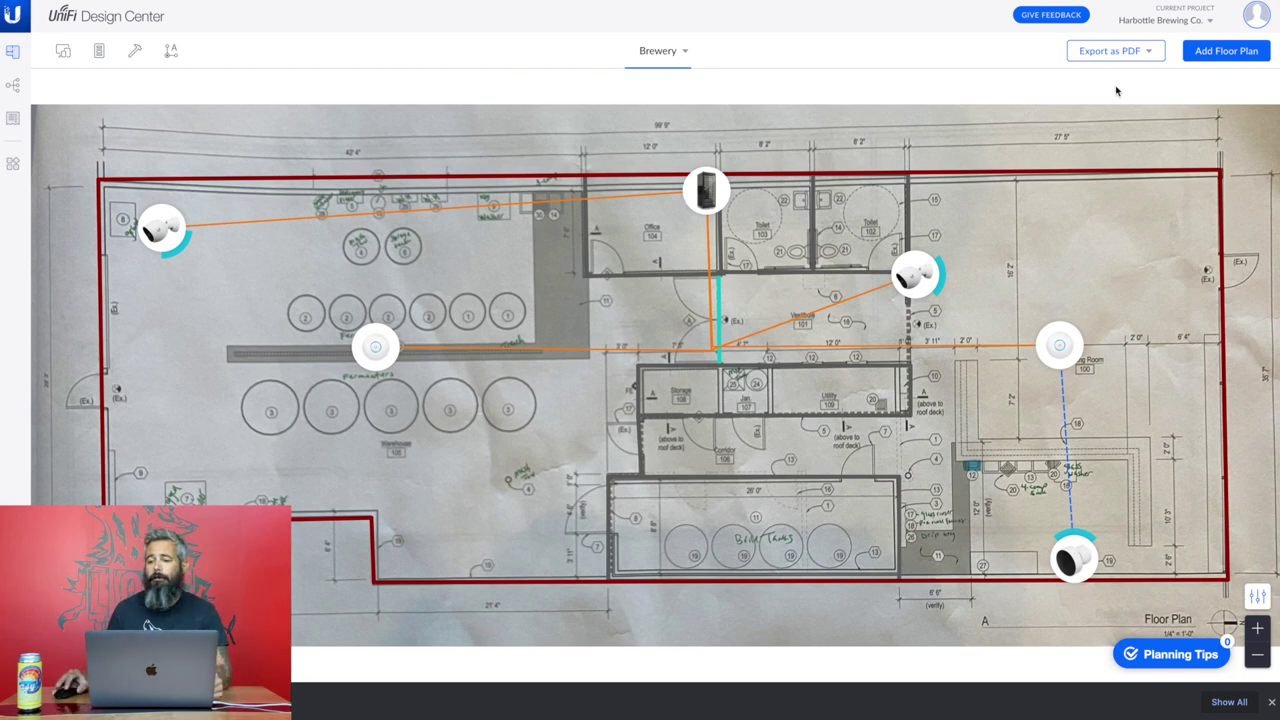
pyautogui.click(99, 52)
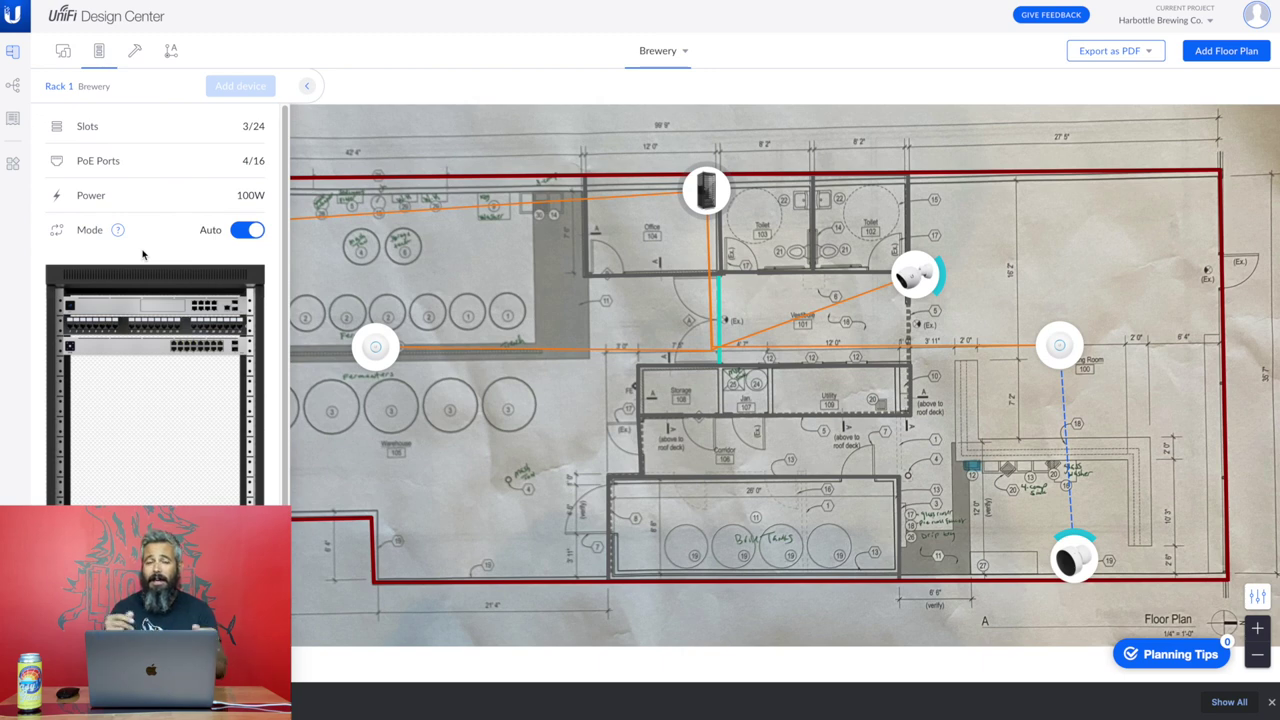
pyautogui.scroll(-3, 141, 257)
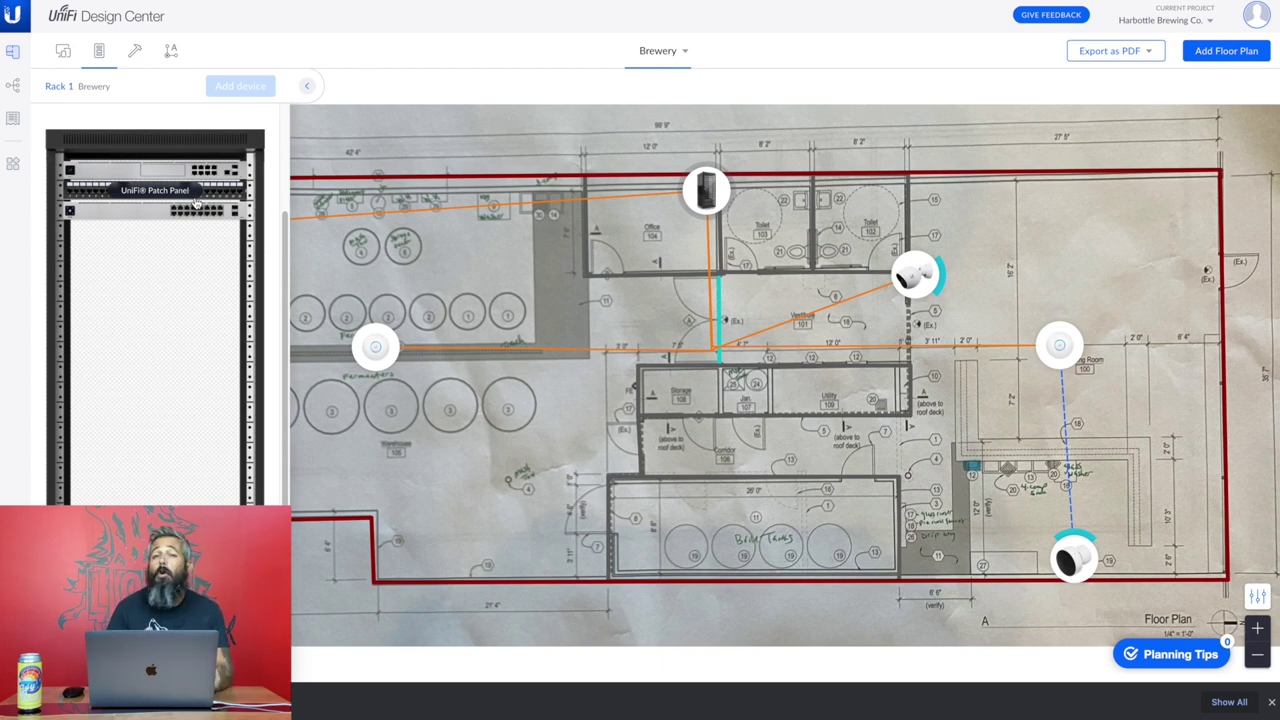
pyautogui.click(169, 251)
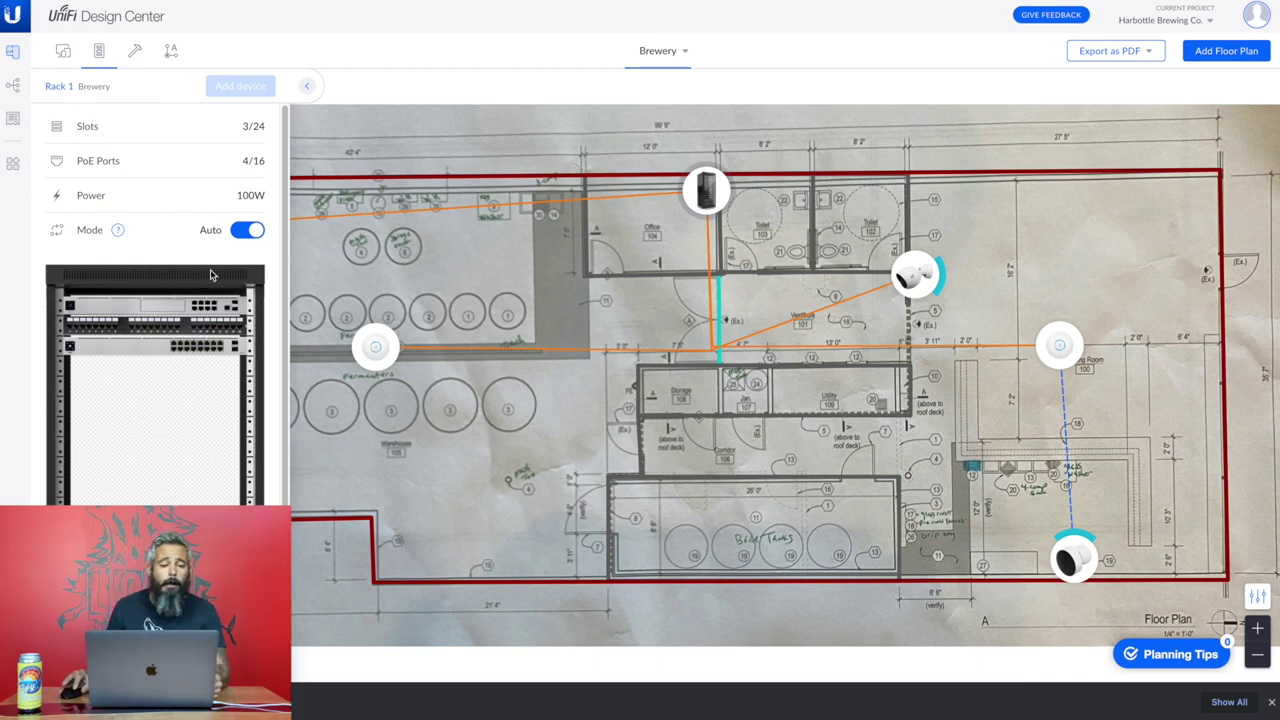
# Set Rack 1 to Manual mode and replace its USW 16 PoE Switch with a UniFi USW Pro 24 PoE Switch.
pyautogui.click(250, 231)
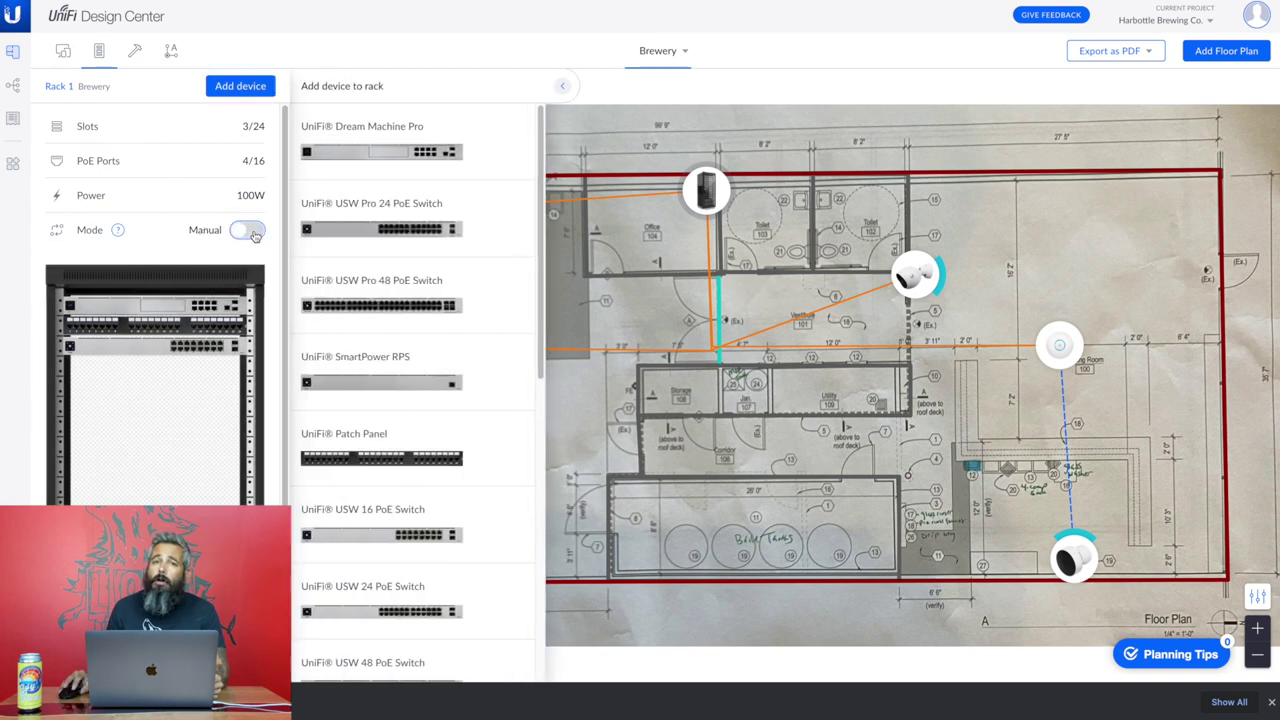
pyautogui.moveTo(212, 347)
pyautogui.click(212, 347)
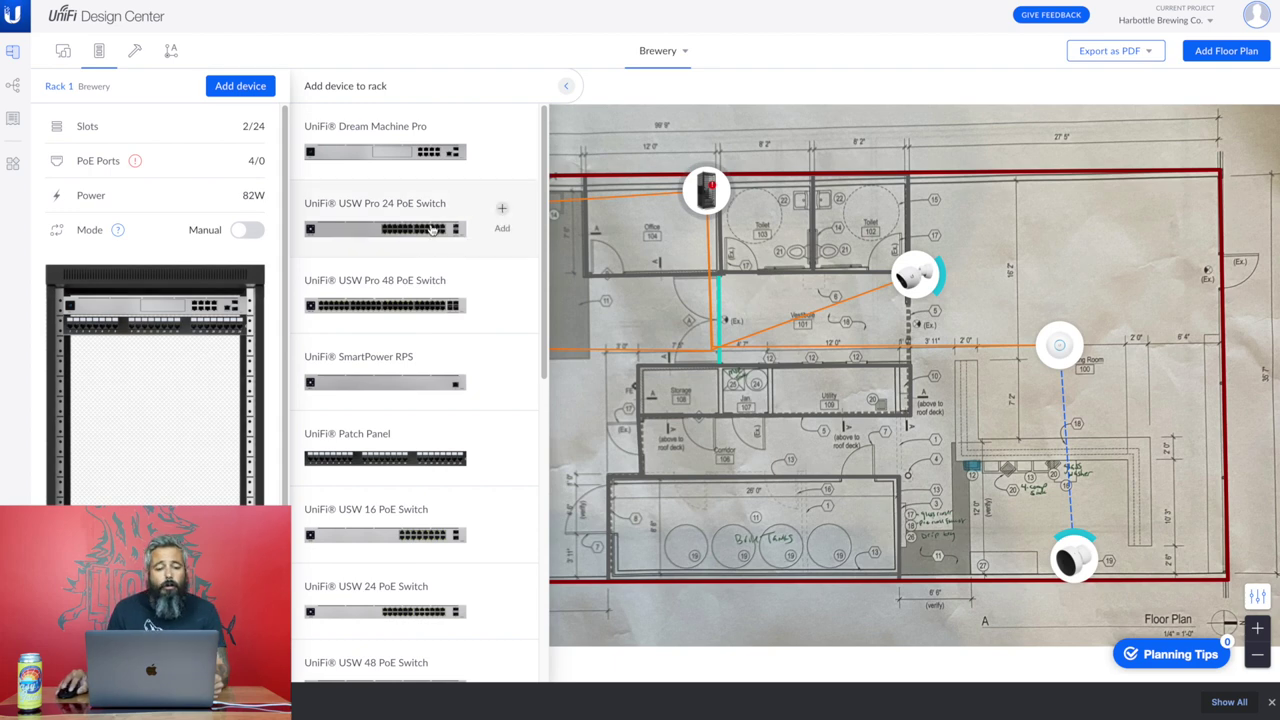
pyautogui.click(502, 210)
# Add a UniFi SmartPower RPS to Rack 1 and switch the rack back to Auto mode.
pyautogui.moveTo(504, 369)
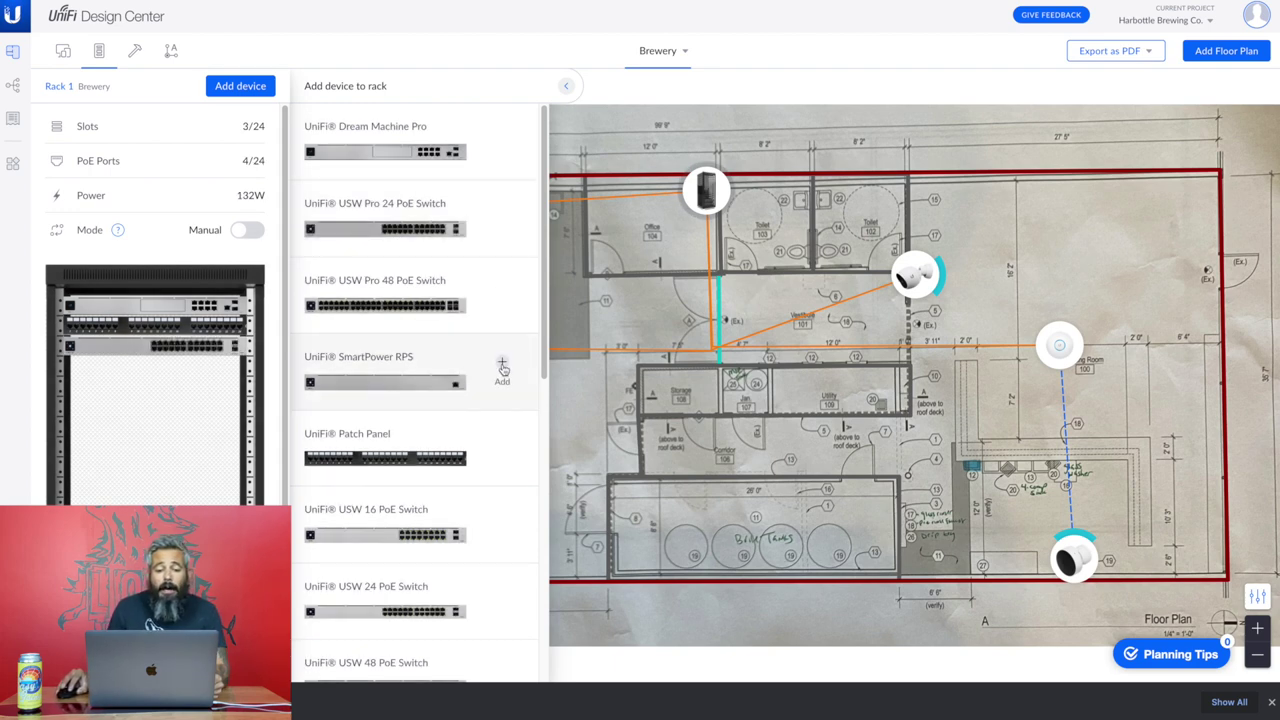
pyautogui.click(503, 368)
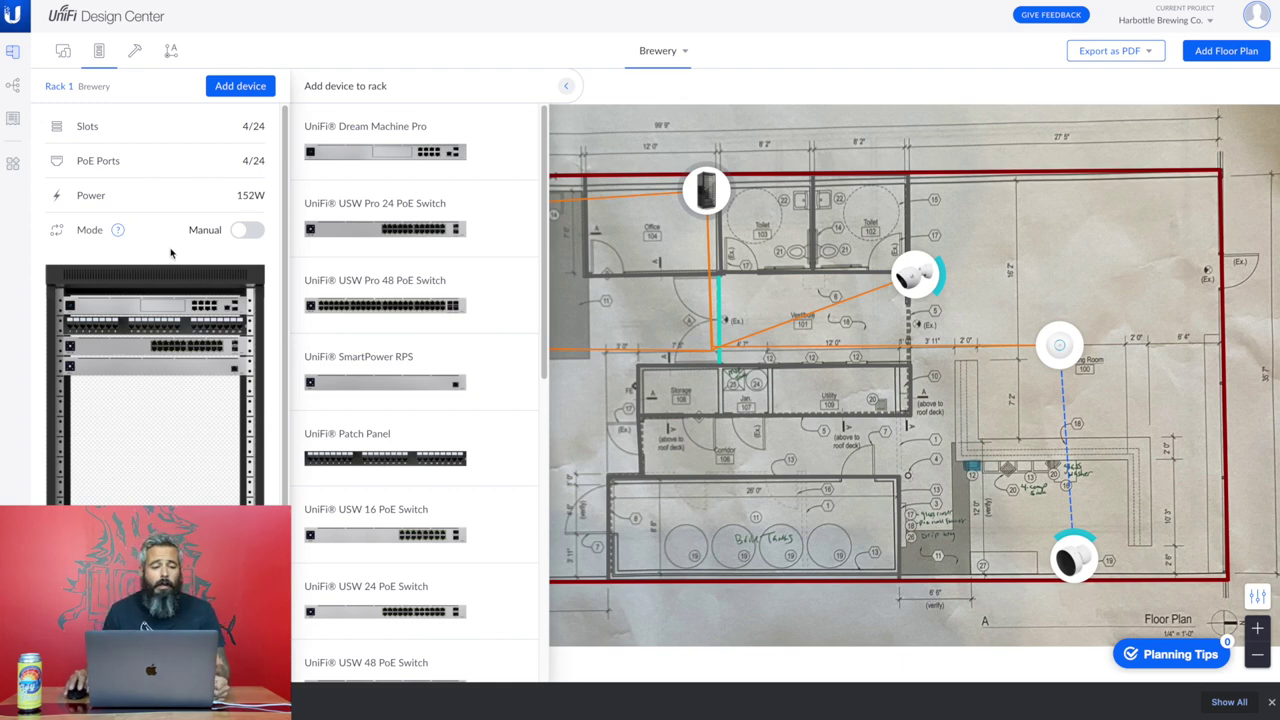
pyautogui.click(239, 233)
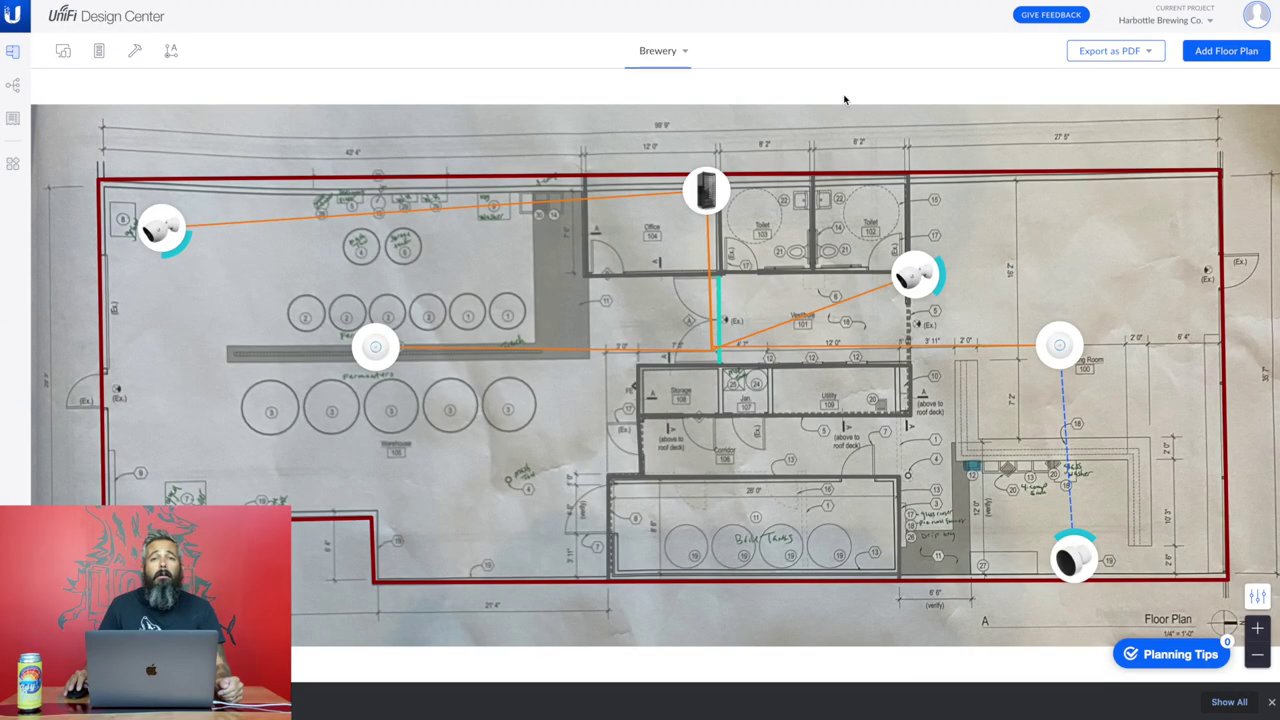
# Export the project as a PDF including all plans, the rack view and all coverage maps (2.4 GHz WiFi, 5 GHz WiFi and Camera).
pyautogui.click(1137, 51)
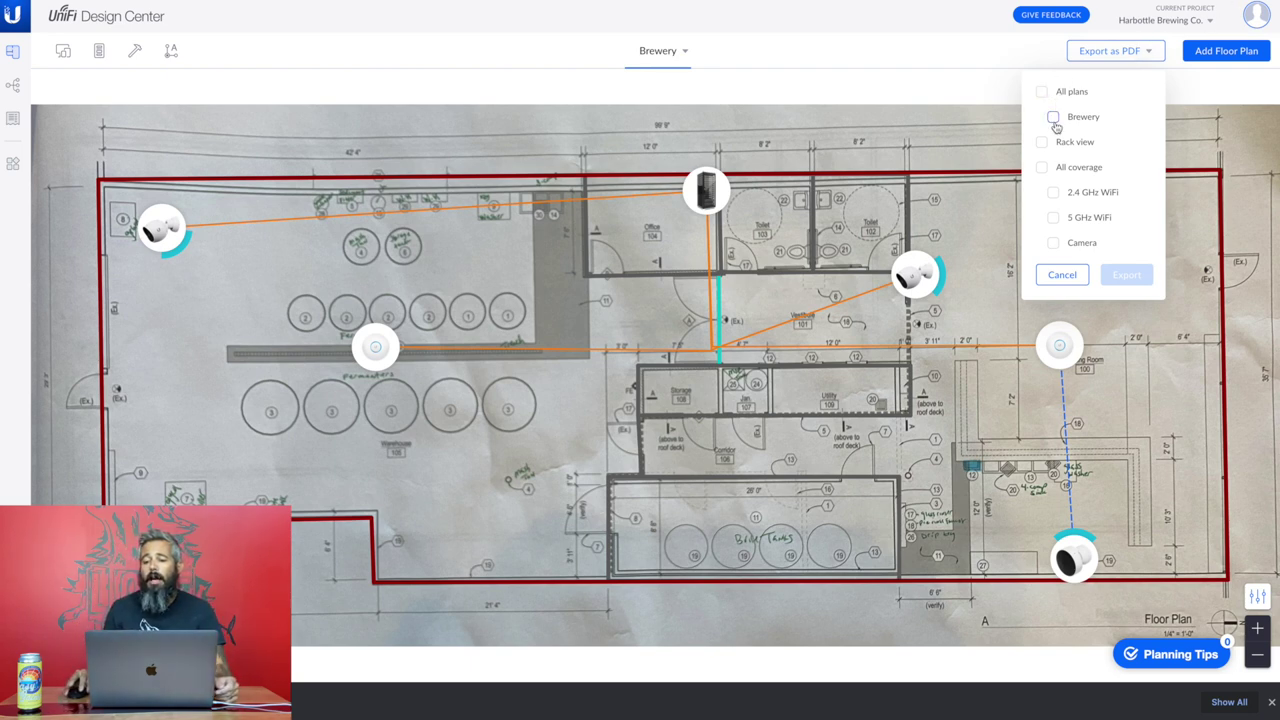
pyautogui.click(1041, 93)
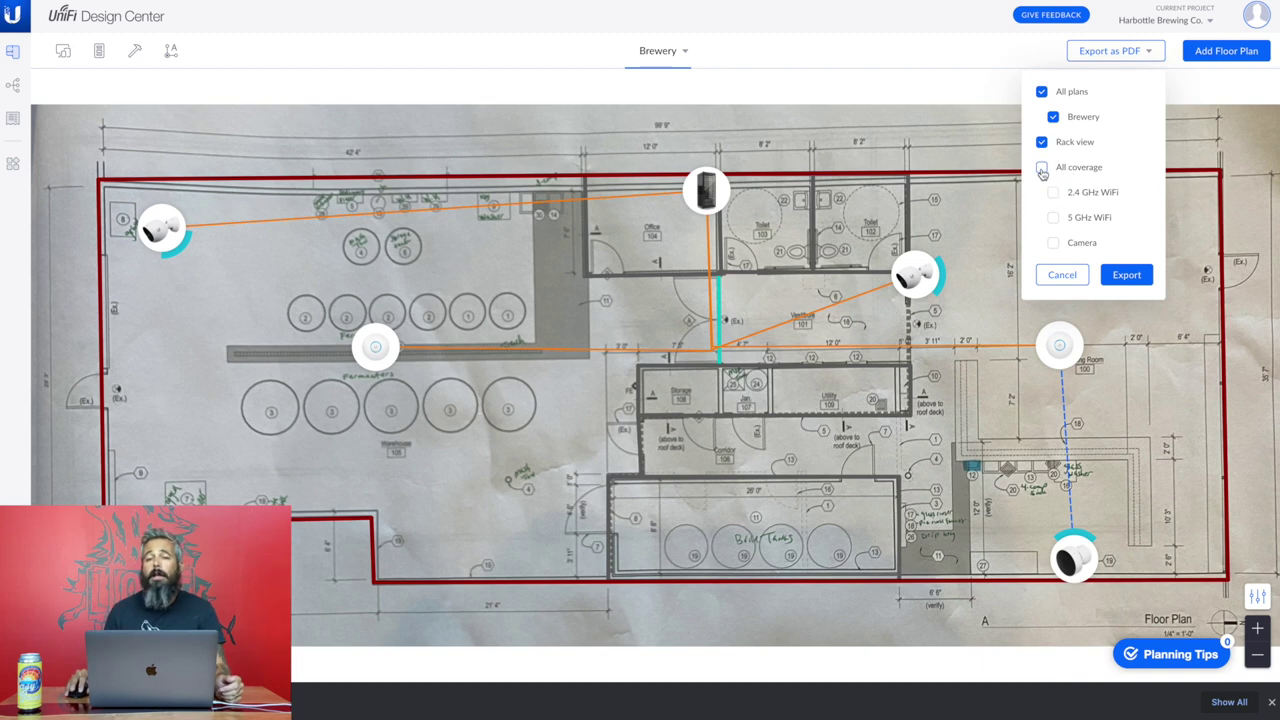
pyautogui.click(1042, 169)
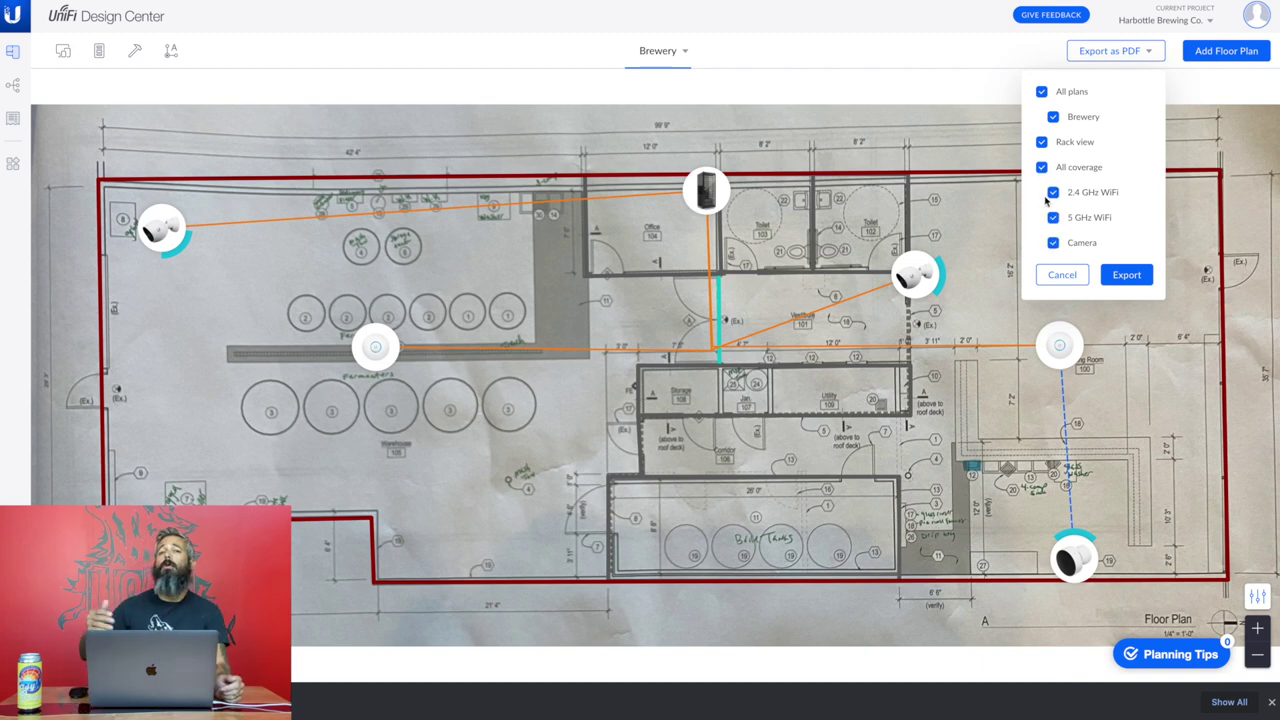
pyautogui.click(1128, 276)
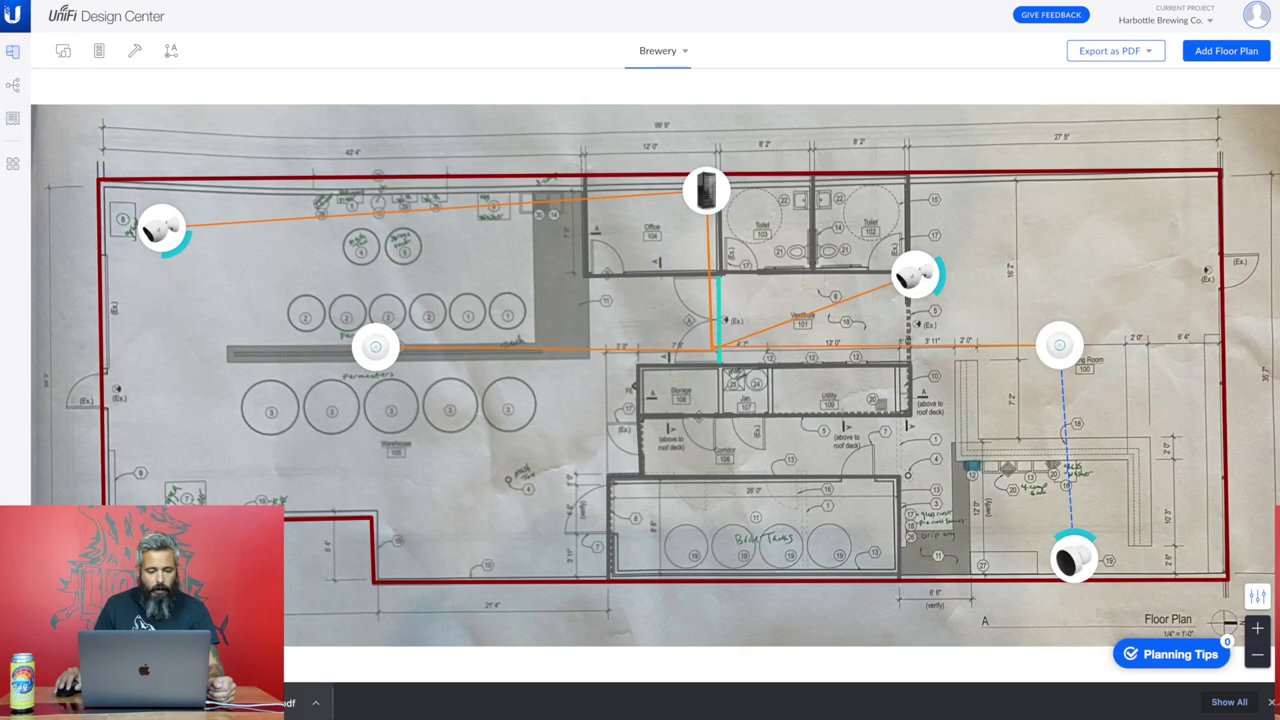
# Open the exported Design_Center_09_02_21.pdf and review its layout, WiFi coverage, video surveillance coverage and Rack 1 pages.
pyautogui.click(92, 705)
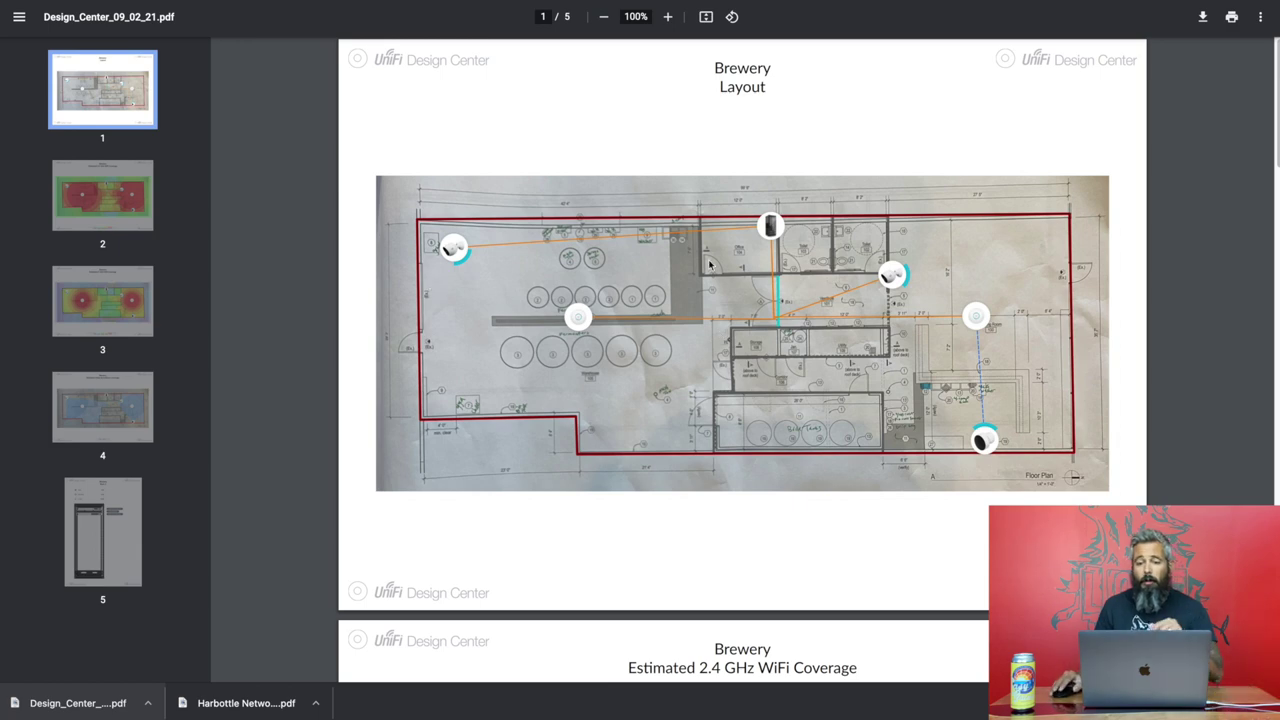
pyautogui.scroll(-2, 714, 295)
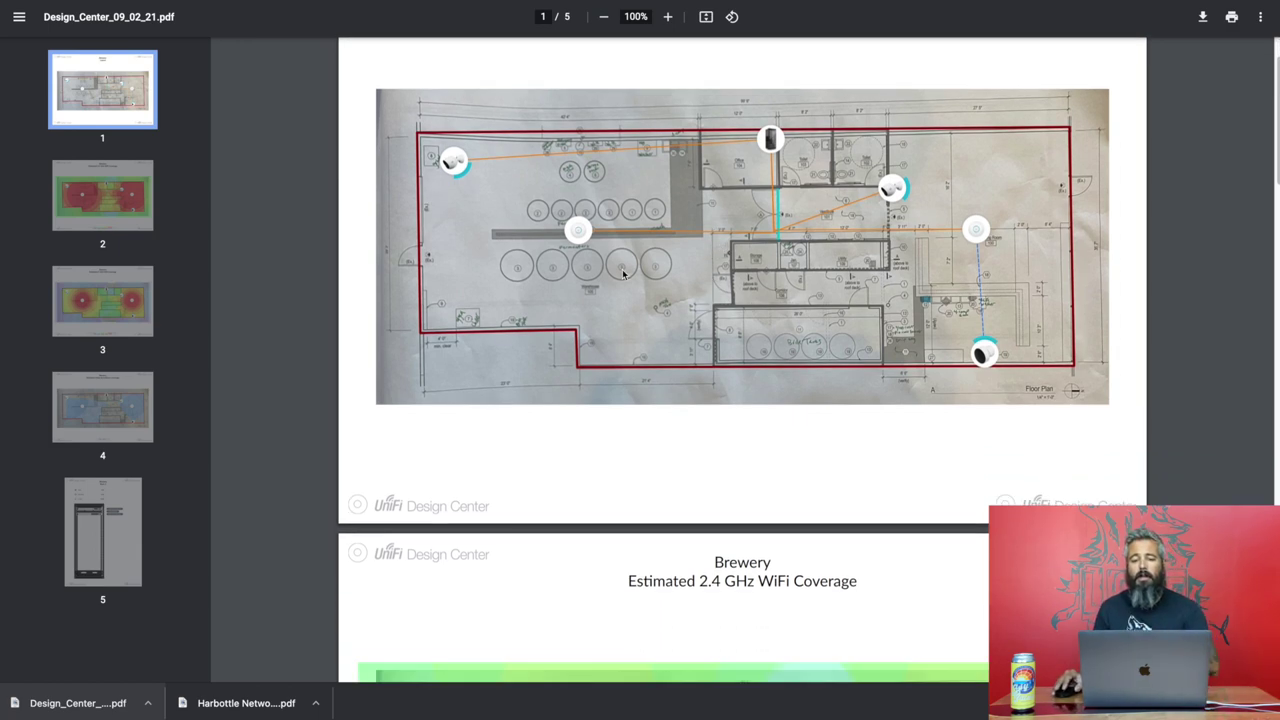
pyautogui.scroll(-5, 672, 278)
pyautogui.scroll(-7, 672, 278)
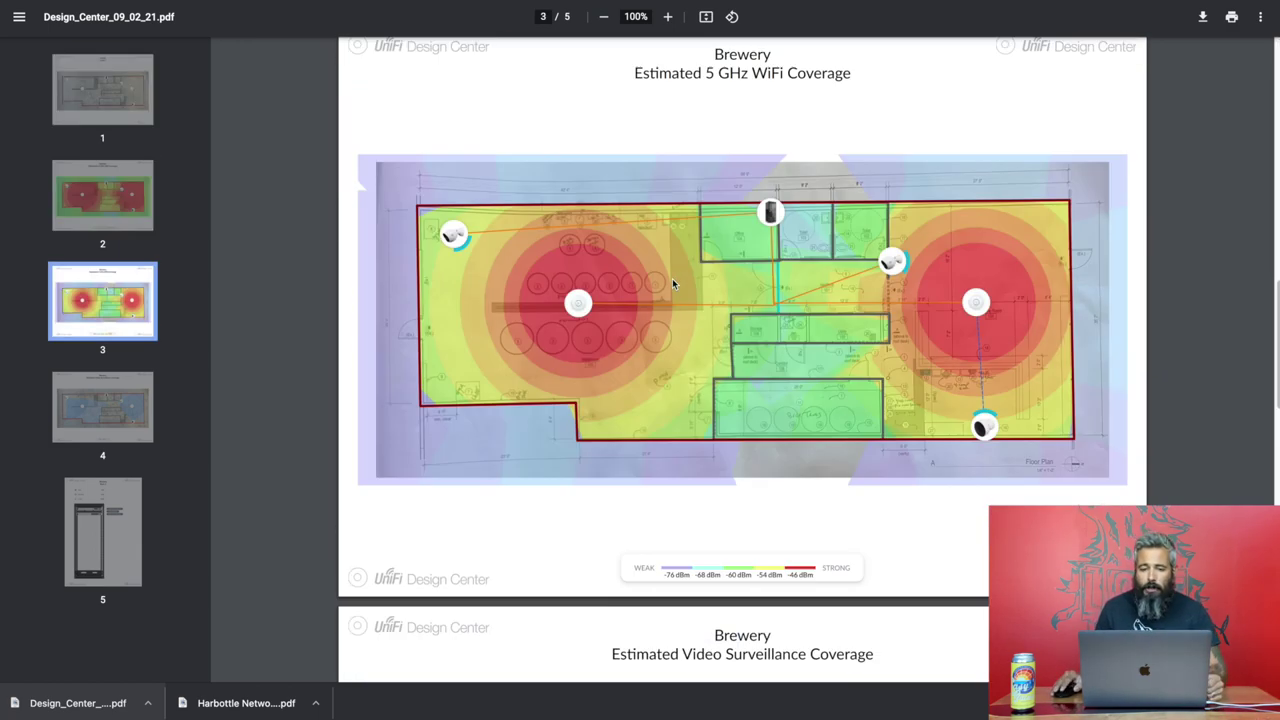
pyautogui.scroll(-10, 672, 284)
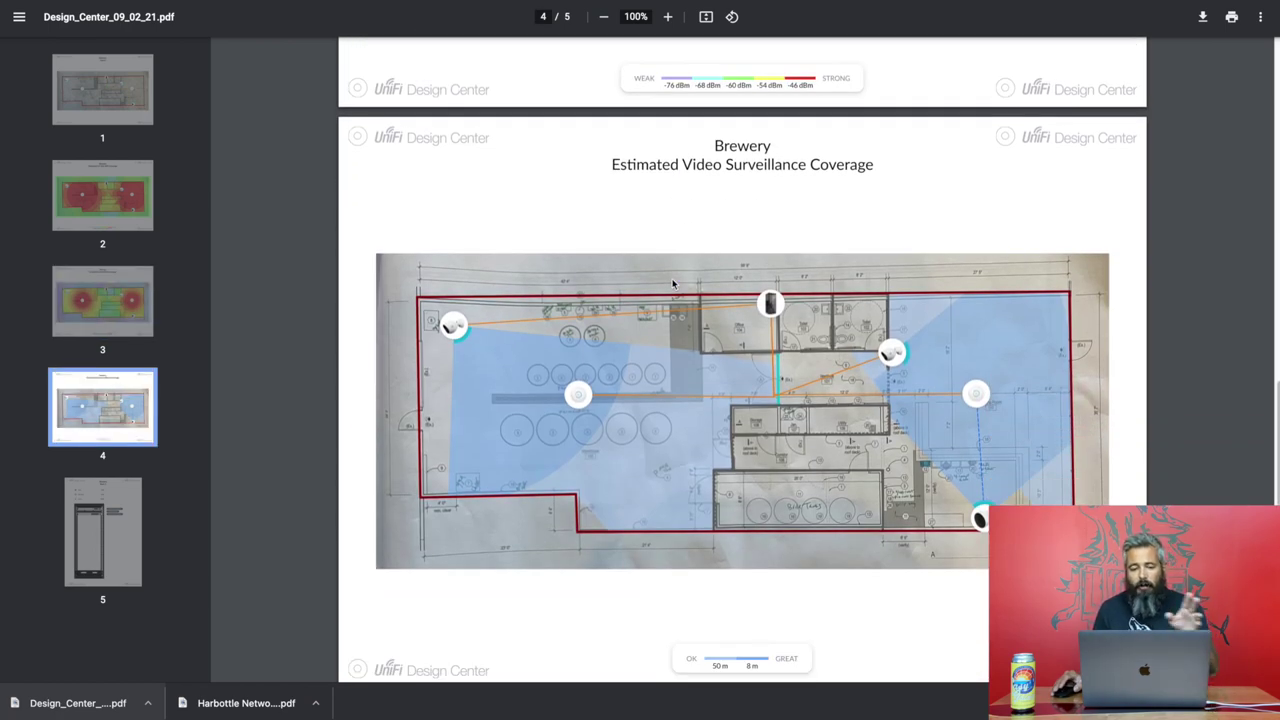
pyautogui.scroll(-15, 672, 284)
pyautogui.scroll(3, 672, 284)
pyautogui.scroll(2, 672, 284)
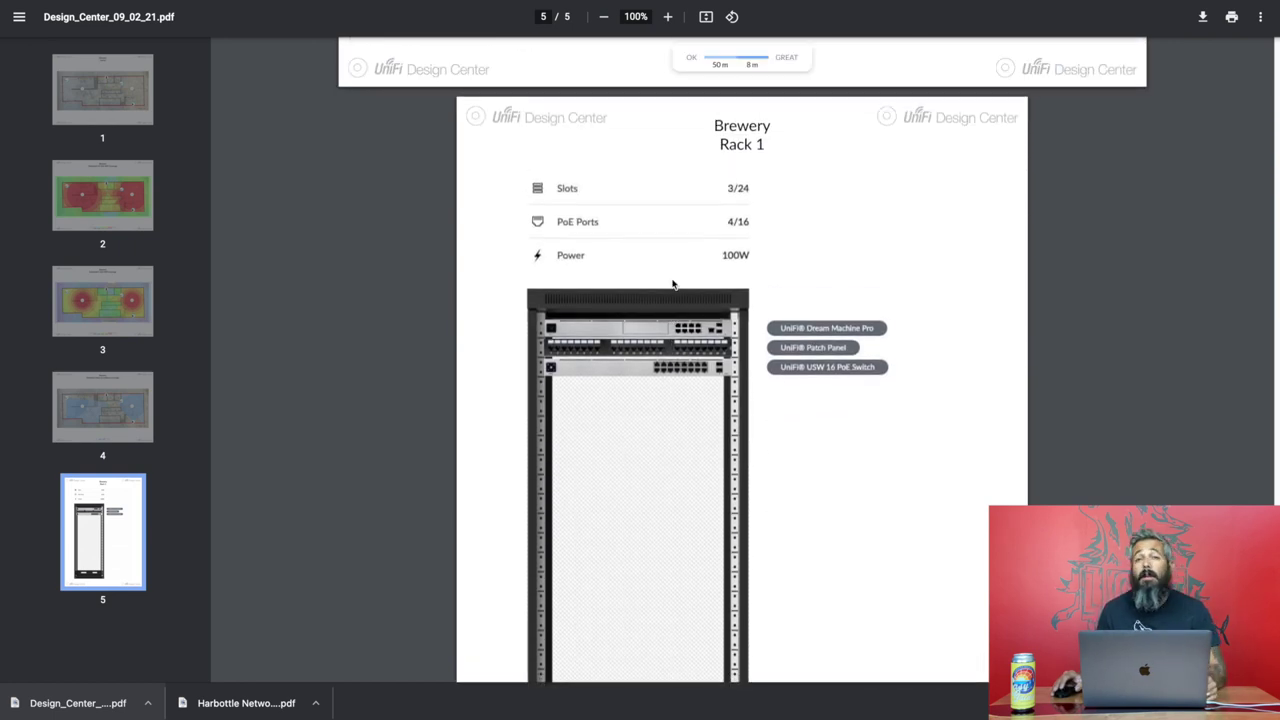
pyautogui.scroll(-1, 670, 285)
pyautogui.scroll(-4, 670, 285)
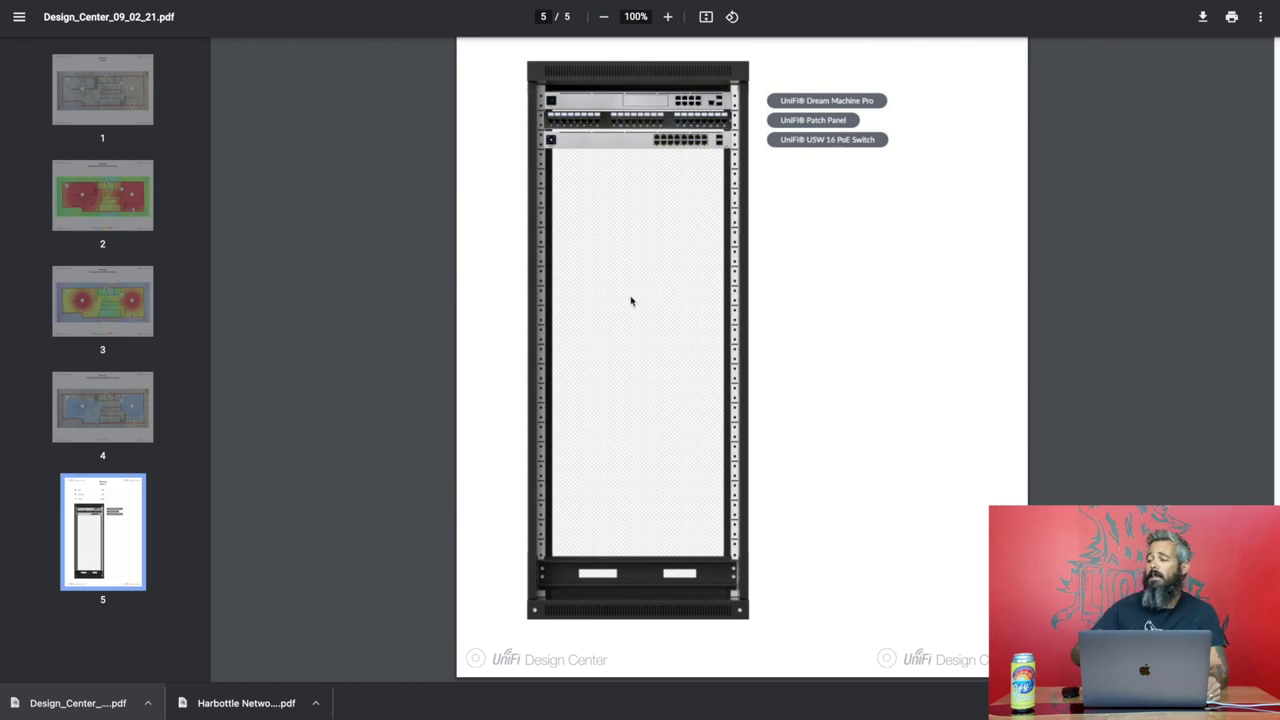